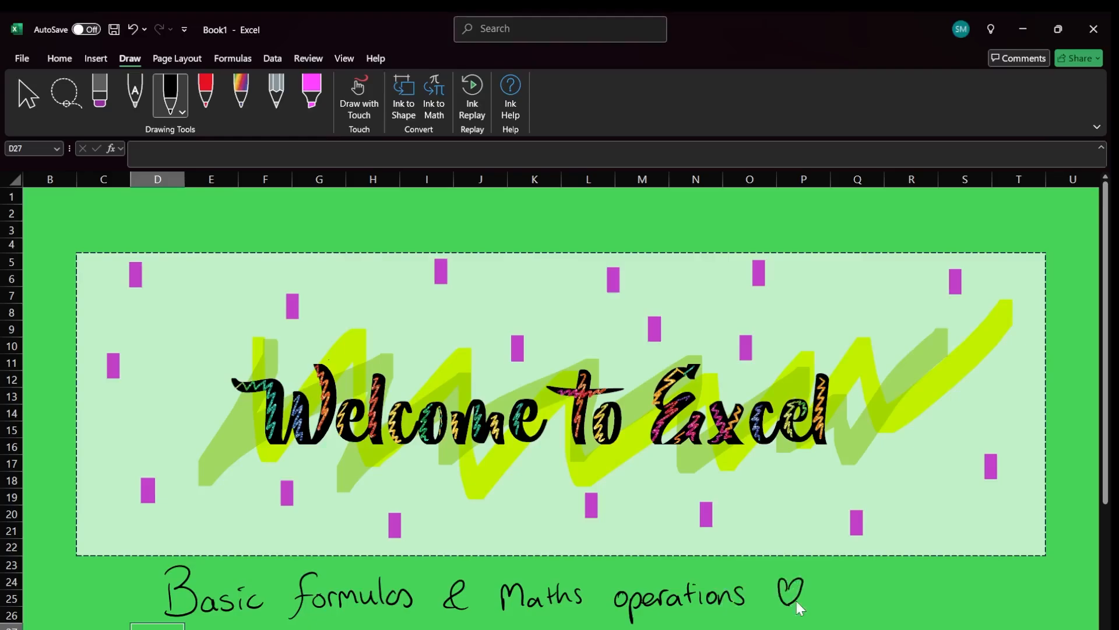
Draw short ink strokes beside the heart under the banner's subtitle.
{"action": "left_click_drag", "start_coordinate": [868, 586], "coordinate": [867, 607]}
{"action": "left_click_drag", "start_coordinate": [876, 592], "coordinate": [876, 607]}
{"action": "left_click_drag", "start_coordinate": [881, 602], "coordinate": [943, 606]}
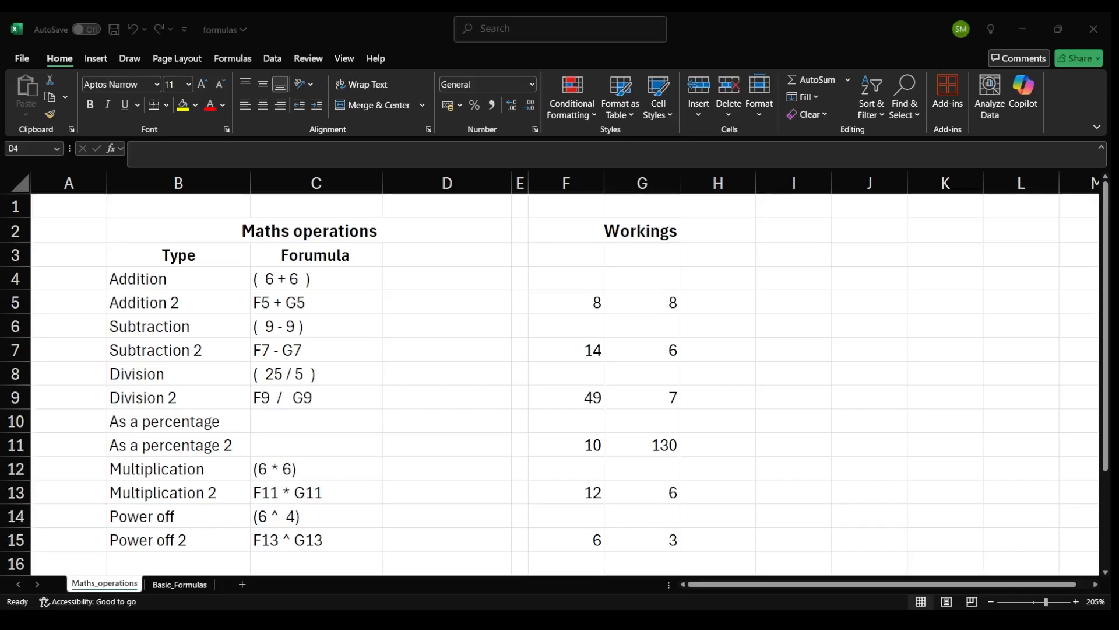
Look over the Maths_operations and Basic_Formulas sheets and their data ranges.
{"action": "left_click", "coordinate": [332, 347]}
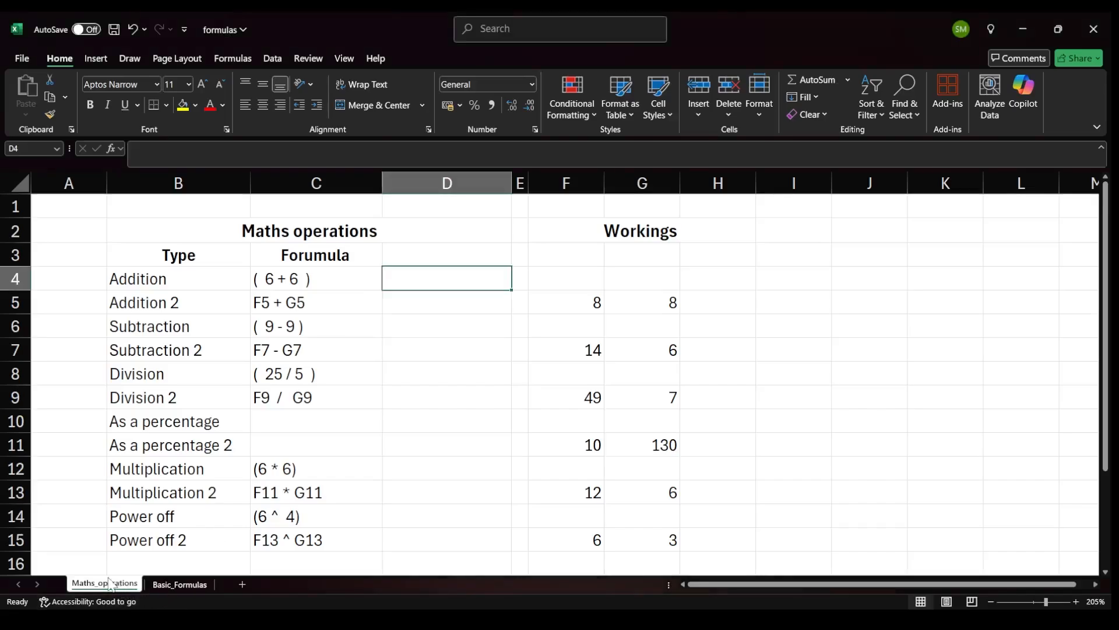
{"action": "left_click_drag", "start_coordinate": [172, 280], "coordinate": [447, 494]}
{"action": "left_click", "coordinate": [192, 279]}
{"action": "left_click", "coordinate": [201, 355]}
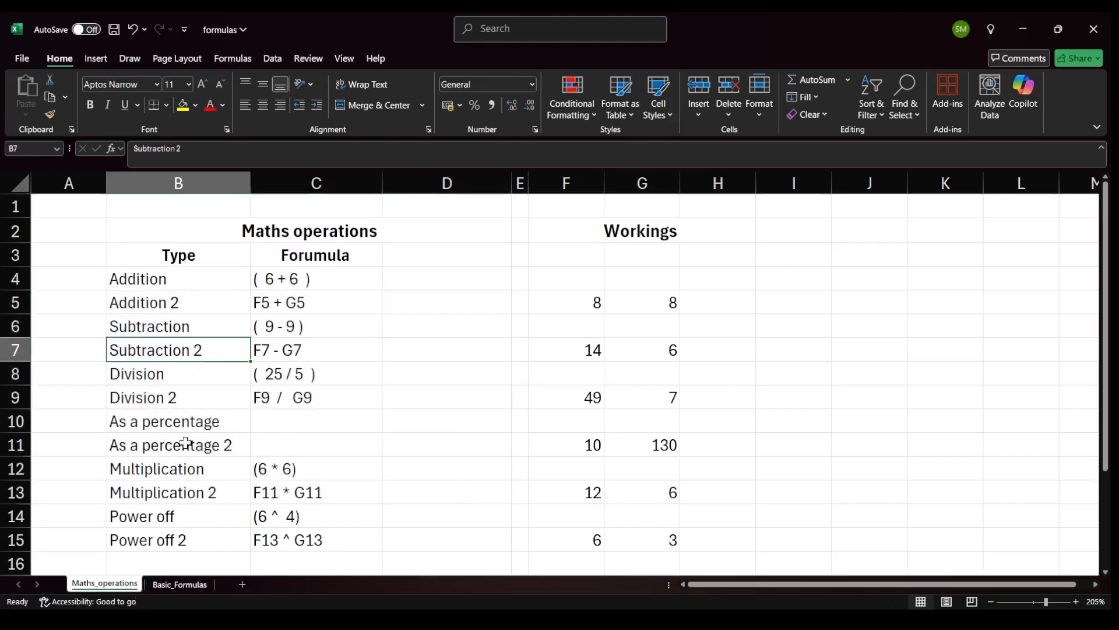
{"action": "left_click", "coordinate": [180, 584]}
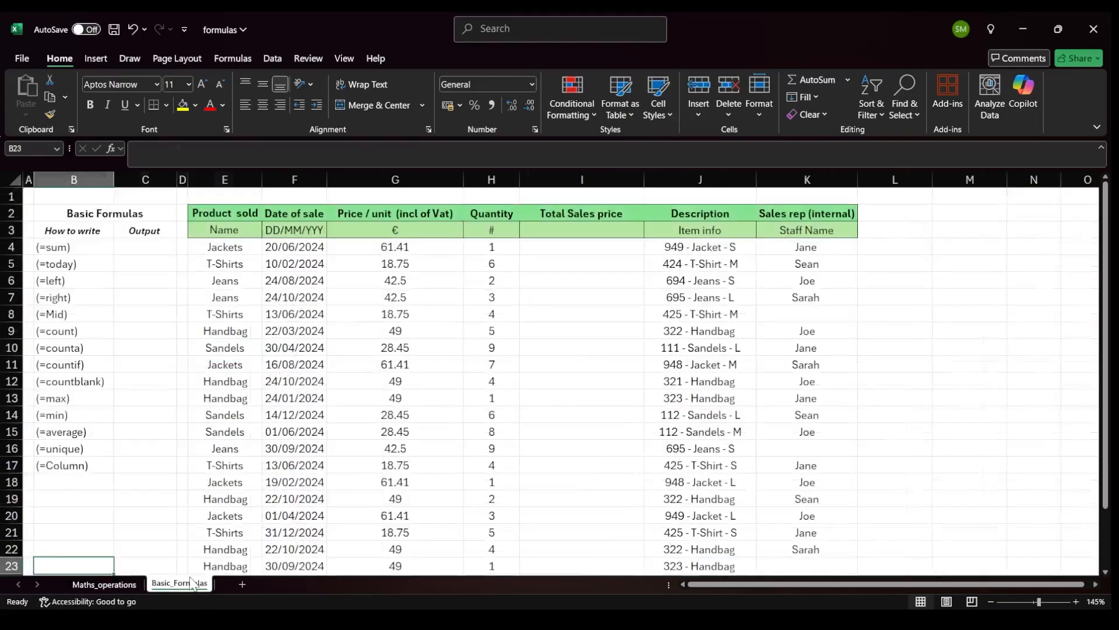
{"action": "left_click_drag", "start_coordinate": [225, 247], "coordinate": [815, 535]}
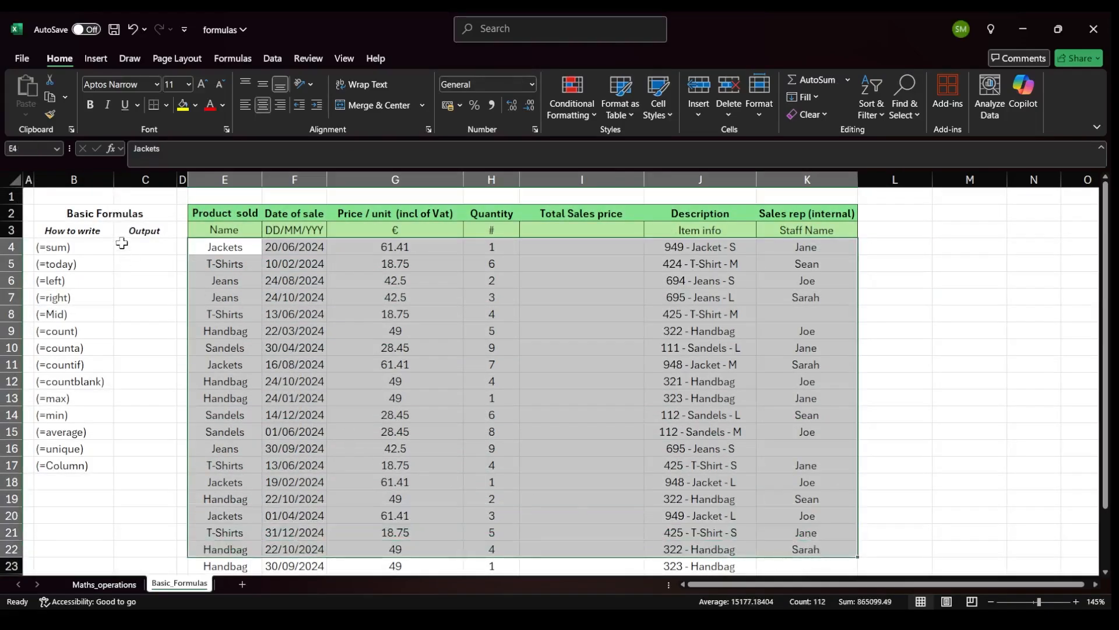
{"action": "left_click_drag", "start_coordinate": [123, 246], "coordinate": [144, 469]}
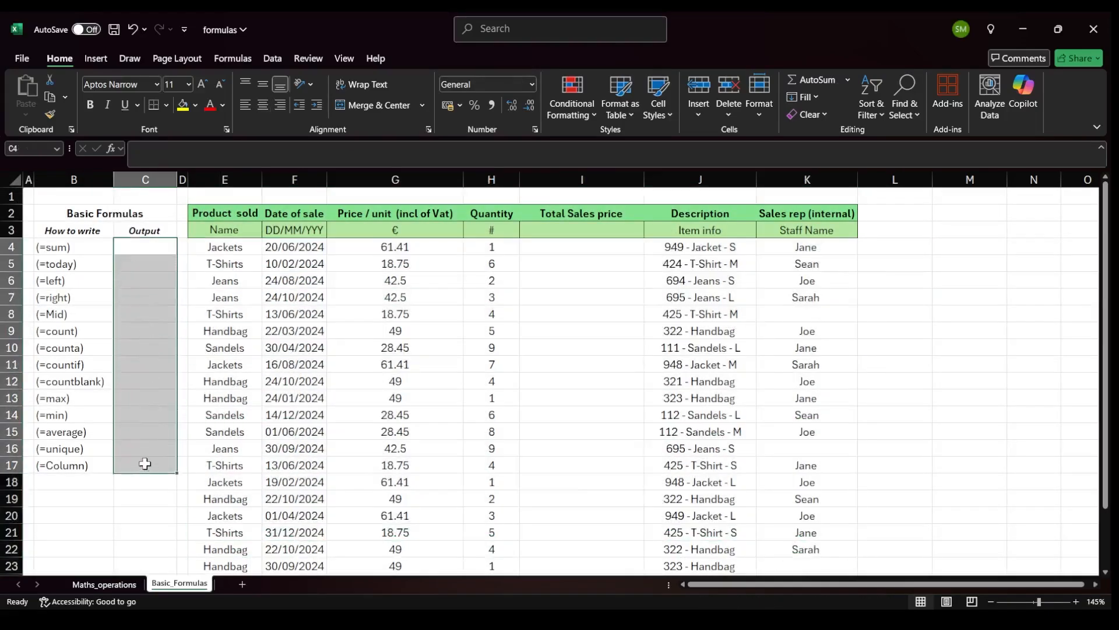
{"action": "left_click", "coordinate": [124, 584]}
Enter the formula =6+6 in the Addition result cell.
{"action": "left_click", "coordinate": [432, 279]}
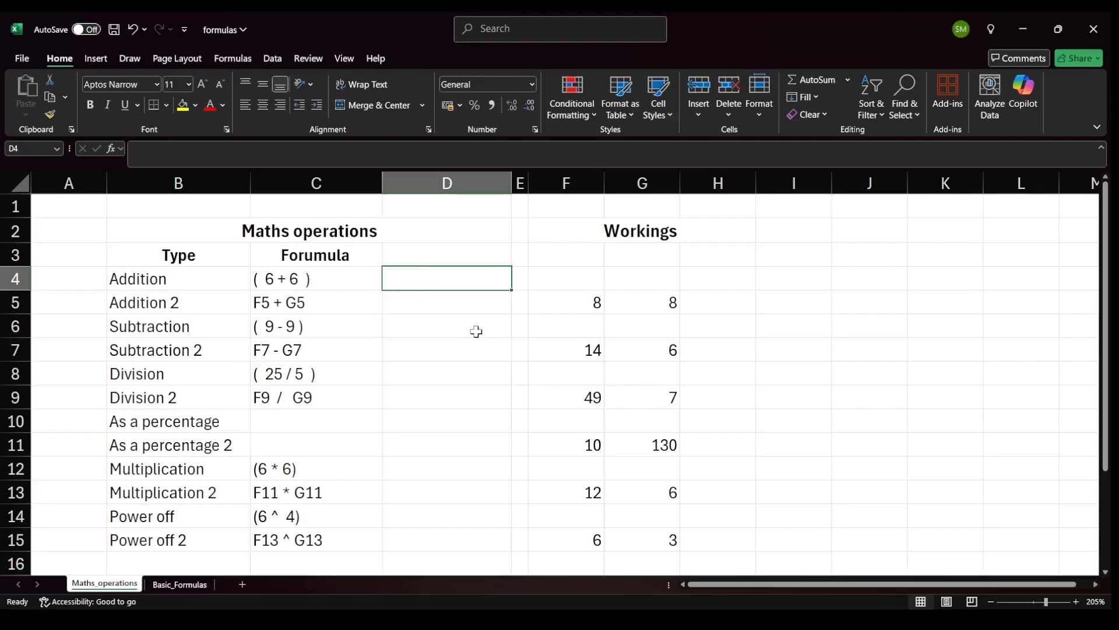
{"action": "type", "text": "="}
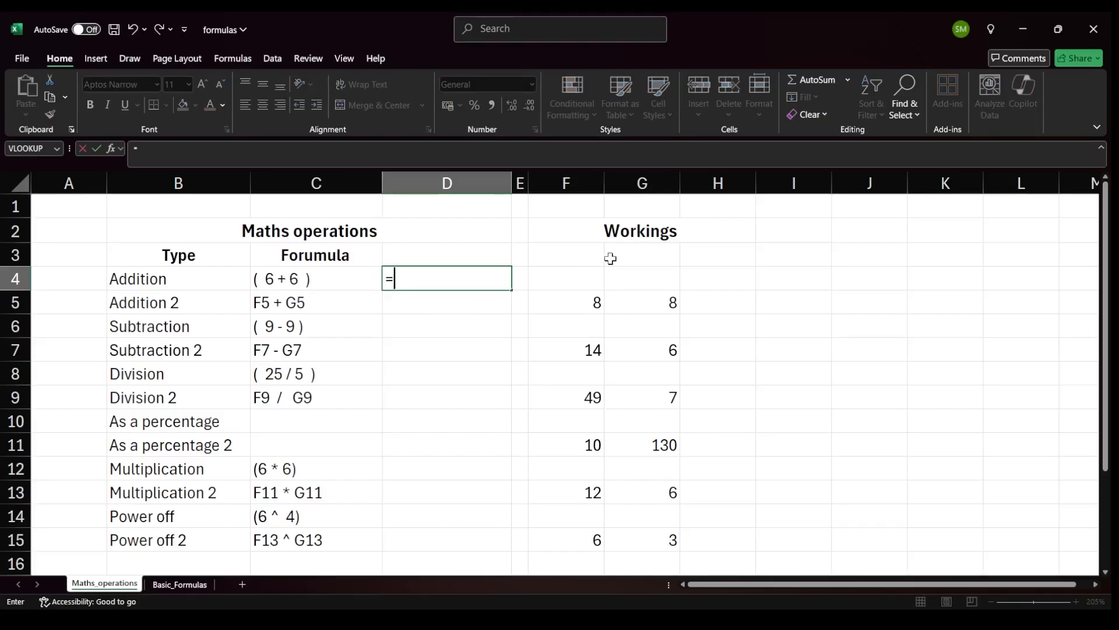
{"action": "type", "text": "6+6"}
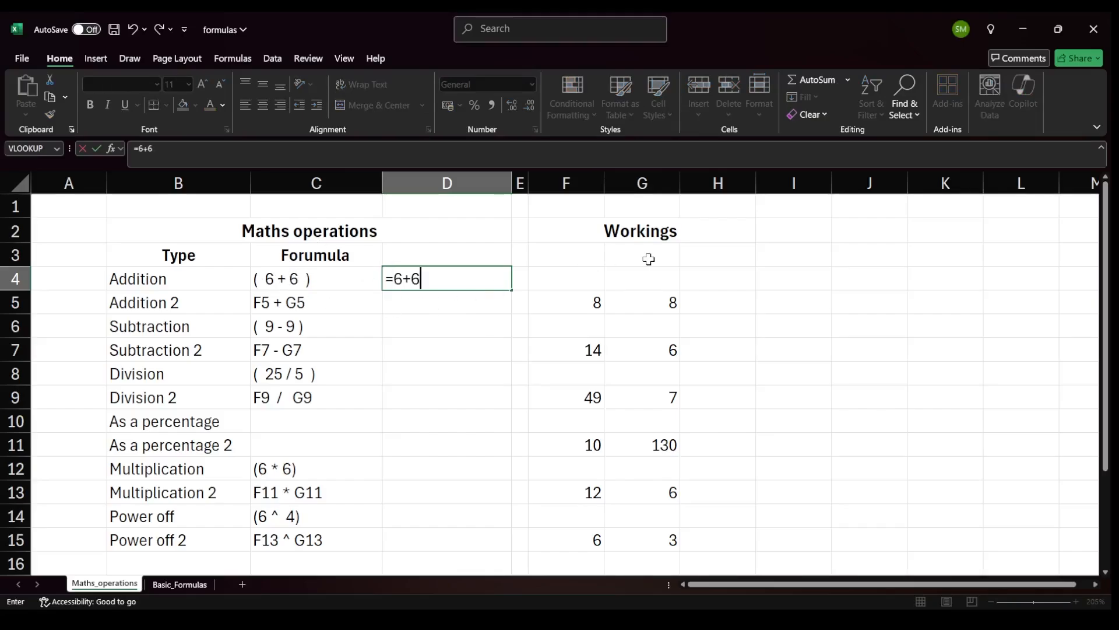
{"action": "key", "text": "Return"}
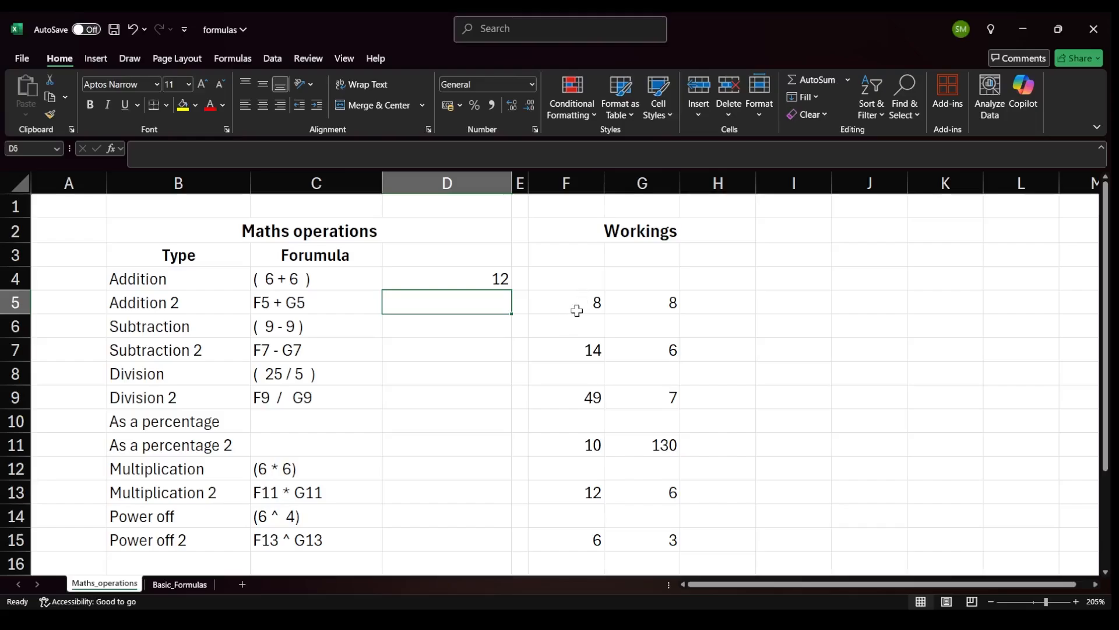
{"action": "left_click", "coordinate": [488, 278]}
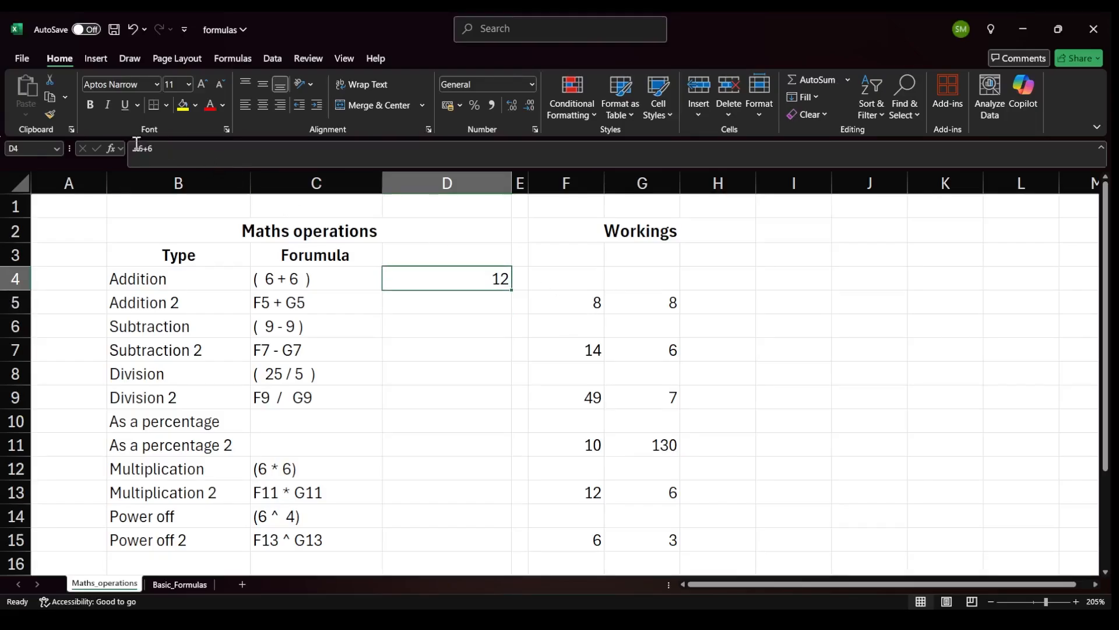
Enter =F5+G5 in the Addition 2 result cell by referencing the two workings cells.
{"action": "left_click", "coordinate": [469, 306]}
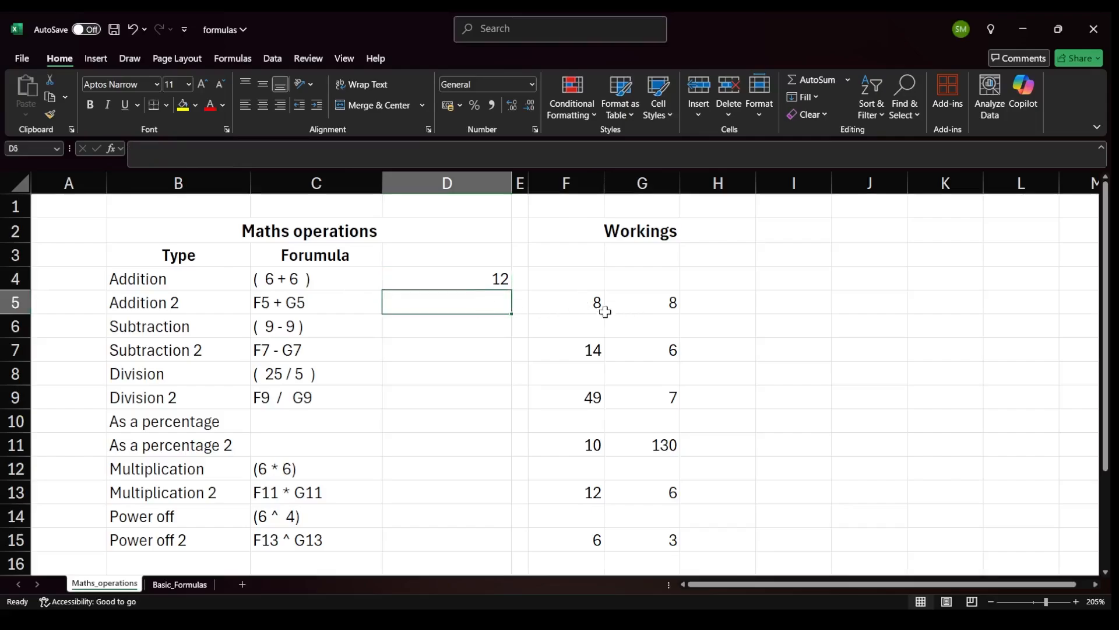
{"action": "type", "text": "="}
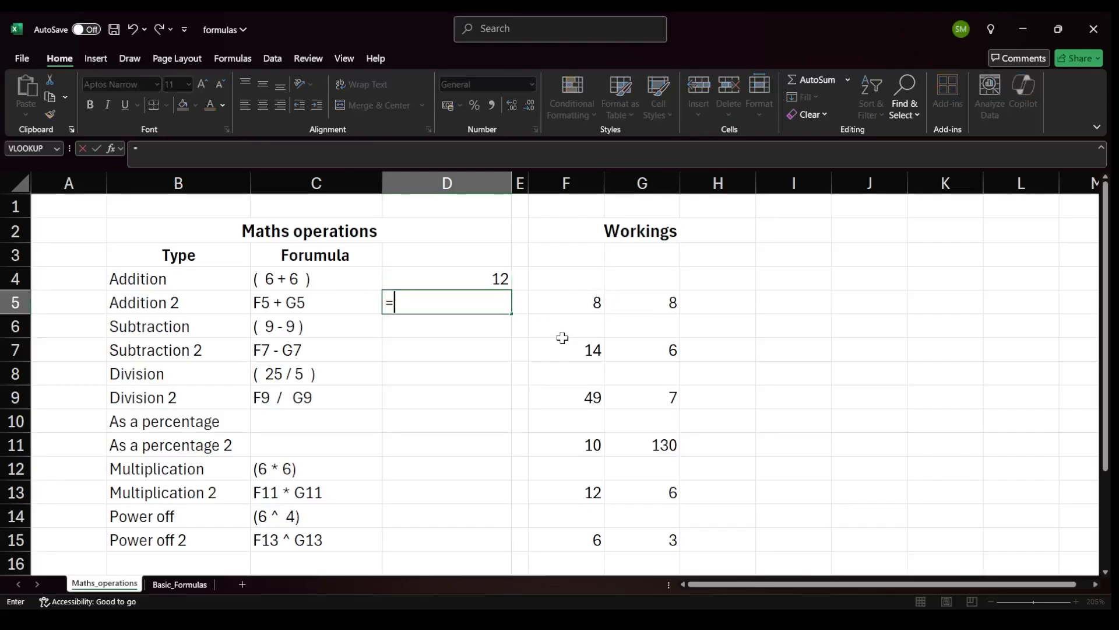
{"action": "left_click", "coordinate": [576, 303]}
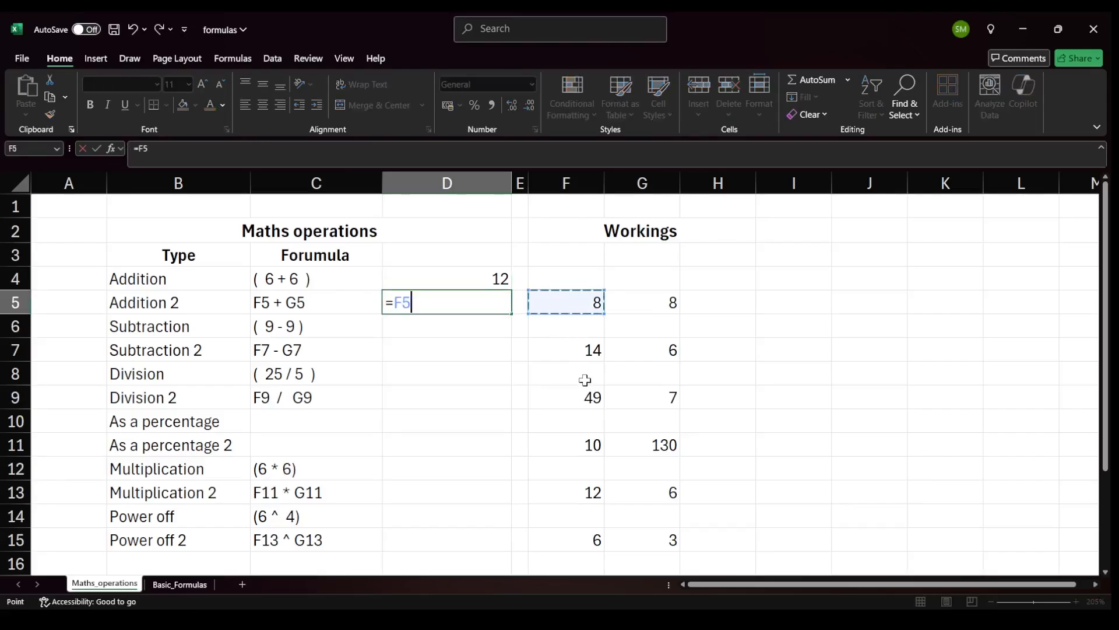
{"action": "type", "text": "+"}
{"action": "left_click", "coordinate": [649, 311]}
{"action": "key", "text": "Return"}
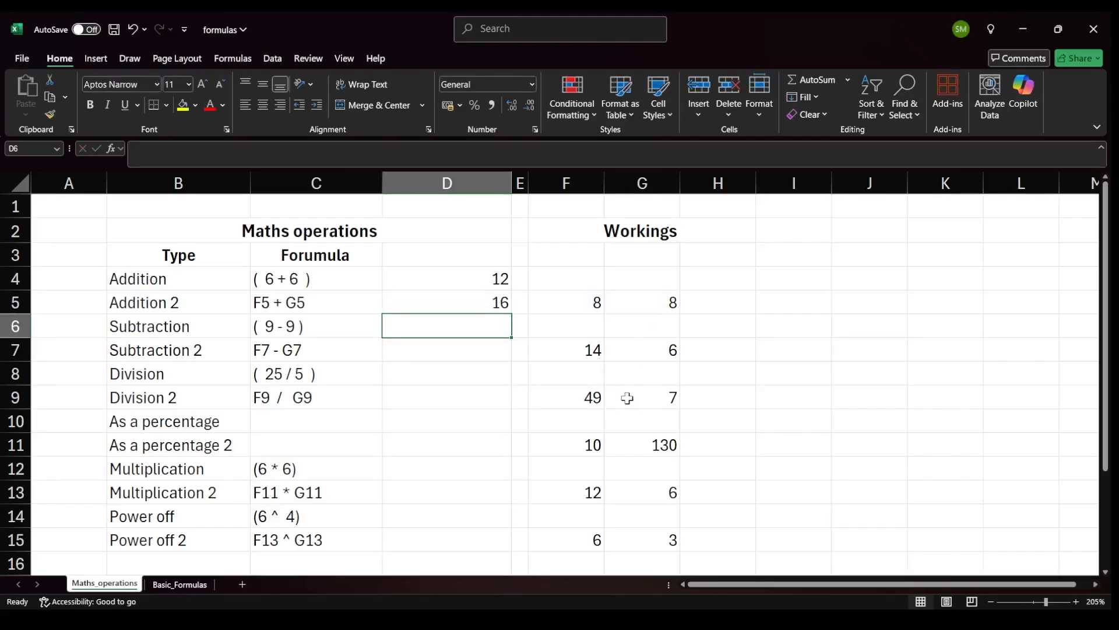
Enter the formula =9-9 in the Subtraction result cell.
{"action": "left_click", "coordinate": [569, 295]}
{"action": "left_click", "coordinate": [632, 297]}
{"action": "left_click", "coordinate": [475, 329]}
{"action": "type", "text": "="}
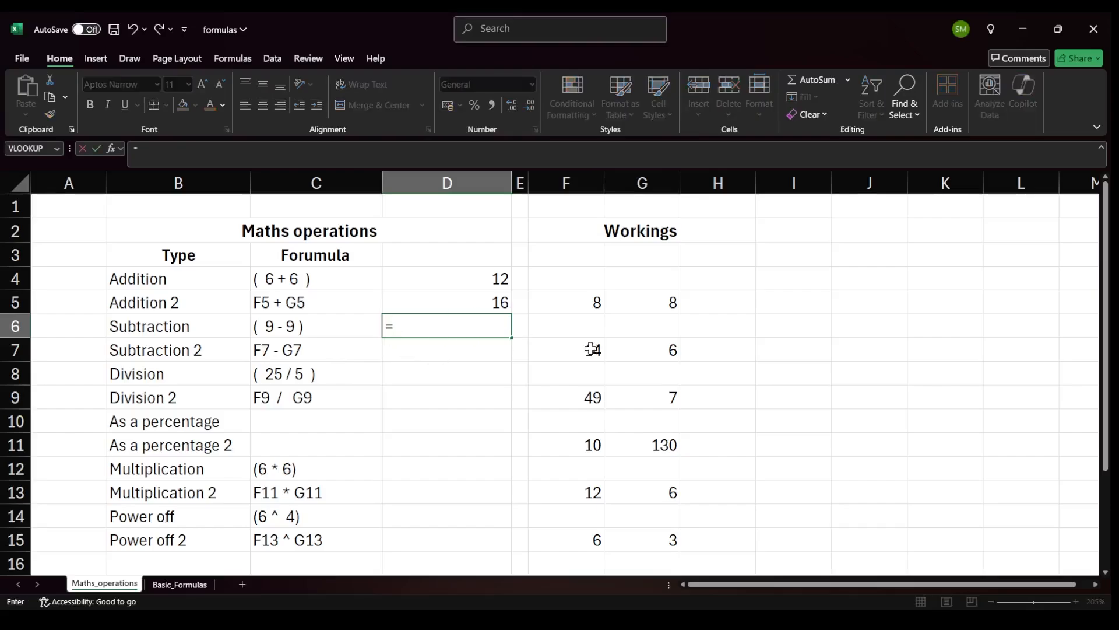
{"action": "type", "text": "9-9"}
{"action": "key", "text": "Return"}
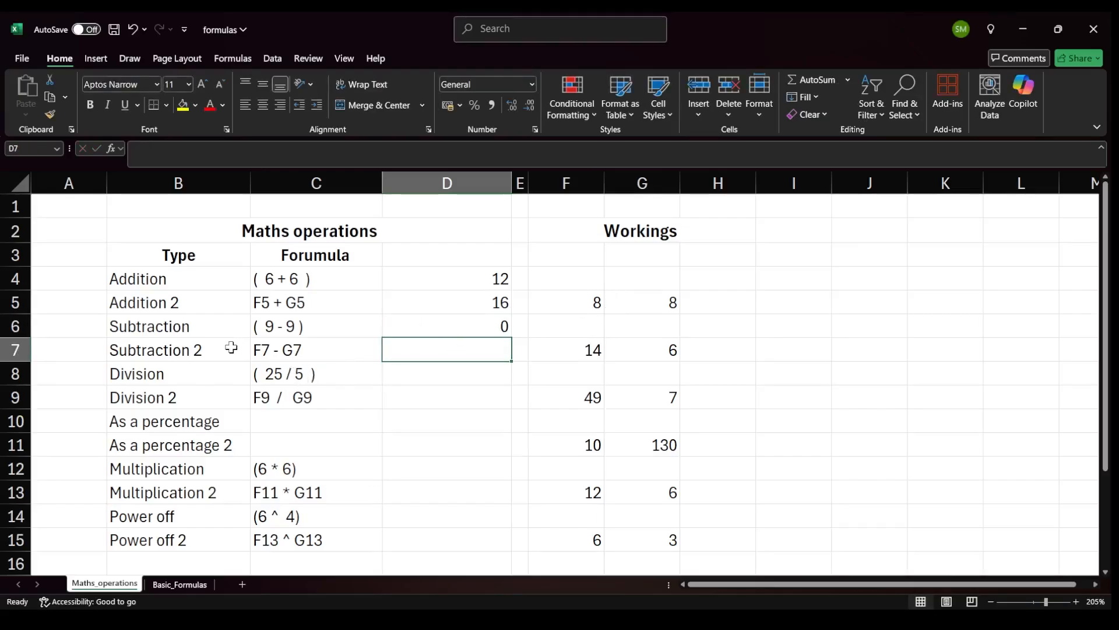
Enter =F7-G7 in the Subtraction 2 result cell by referencing the workings cells.
{"action": "type", "text": "="}
{"action": "left_click", "coordinate": [586, 350]}
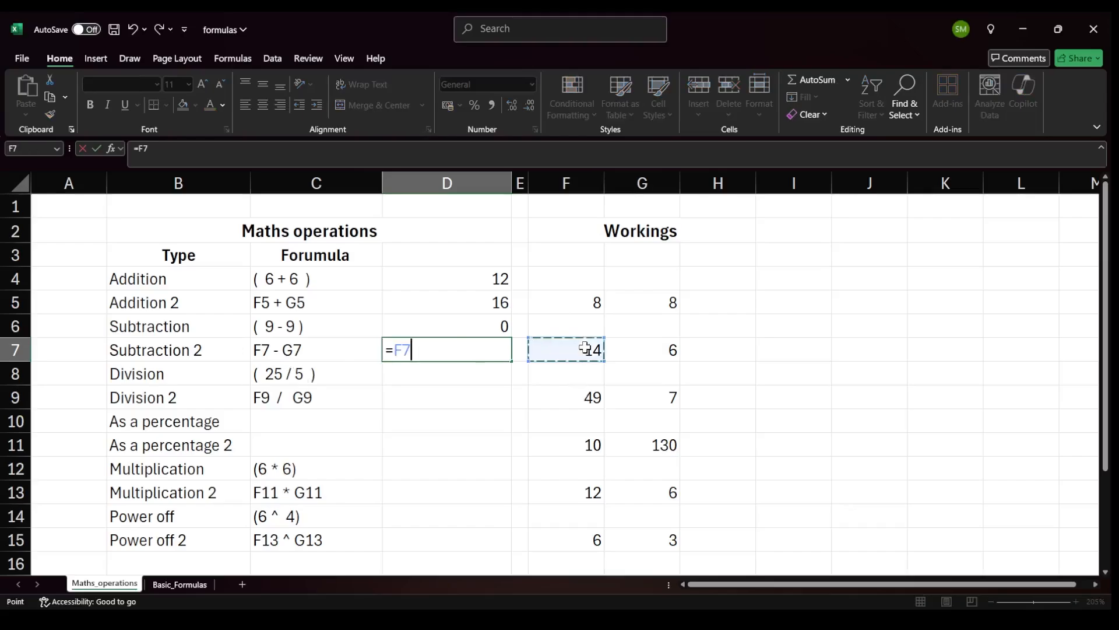
{"action": "type", "text": "-"}
{"action": "left_click", "coordinate": [621, 356]}
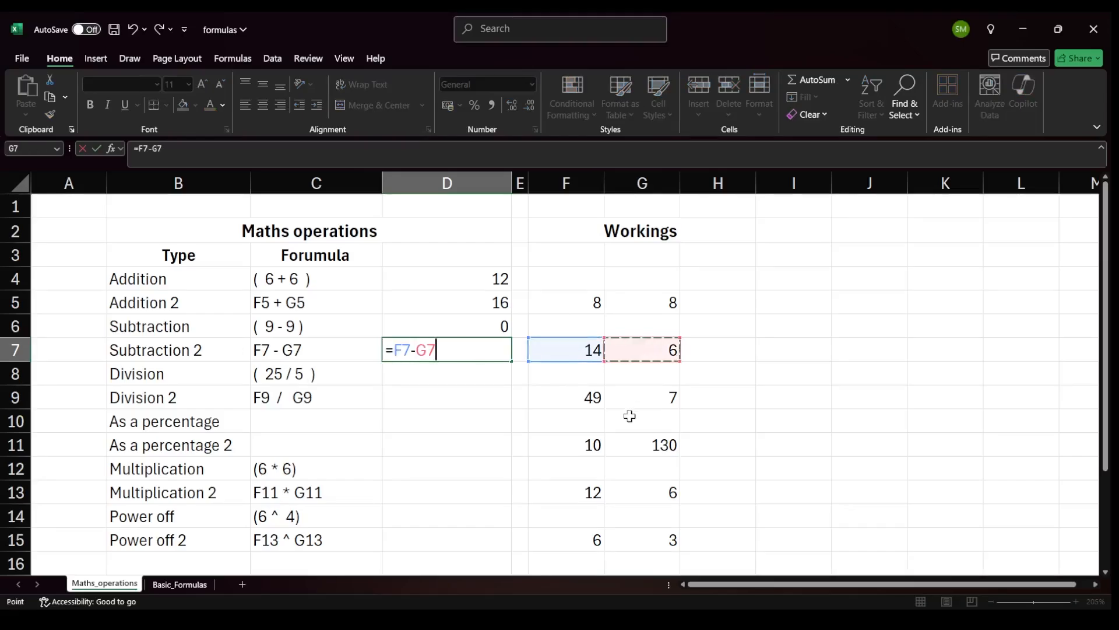
{"action": "key", "text": "Return"}
{"action": "left_click", "coordinate": [586, 350]}
{"action": "left_click", "coordinate": [612, 350]}
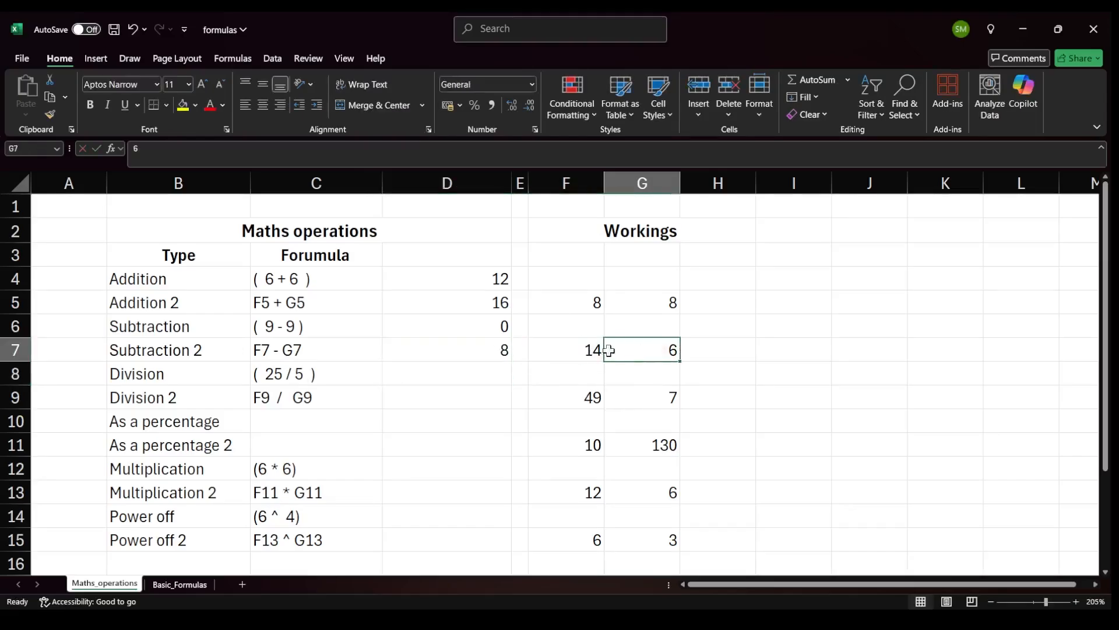
Enter the formula =25/5 in the Division result cell.
{"action": "left_click", "coordinate": [481, 350]}
{"action": "left_click", "coordinate": [474, 380]}
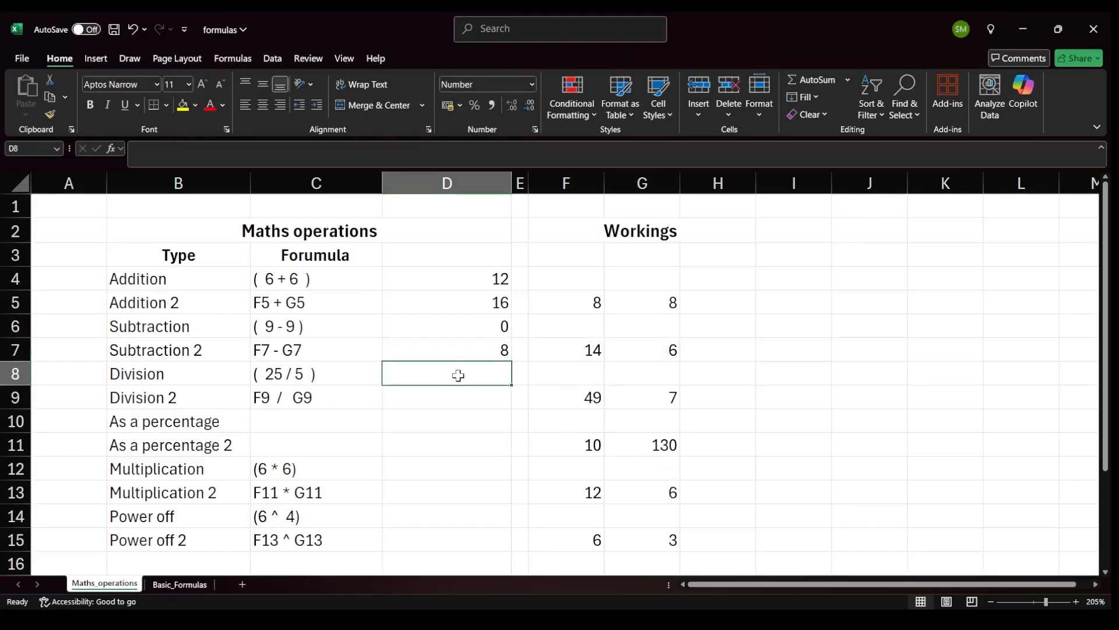
{"action": "left_click_drag", "start_coordinate": [457, 373], "coordinate": [462, 395]}
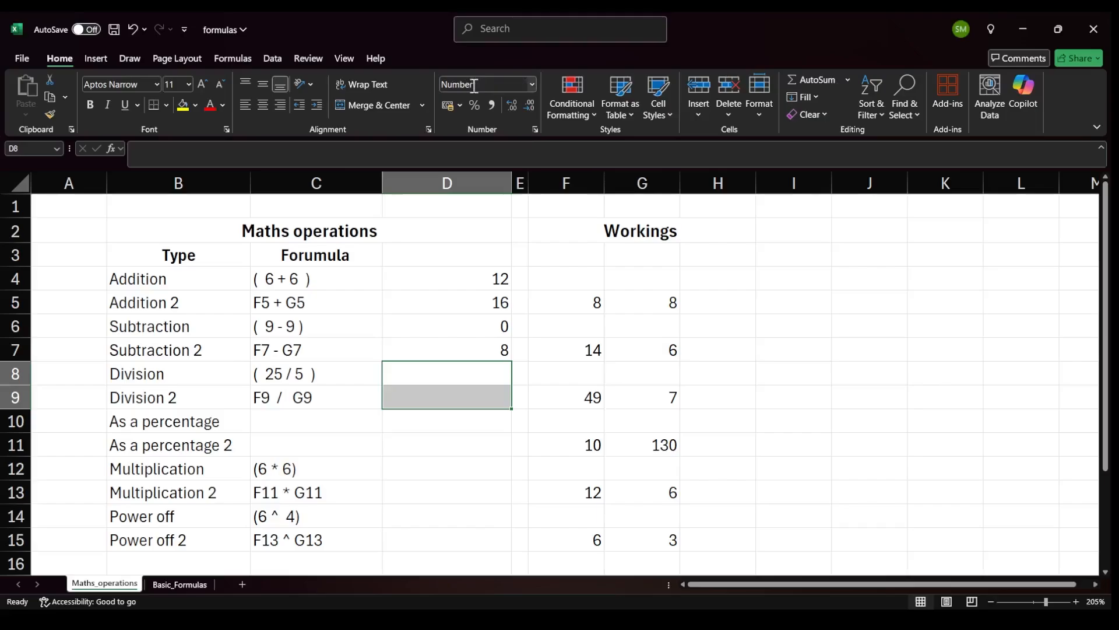
{"action": "left_click", "coordinate": [477, 375]}
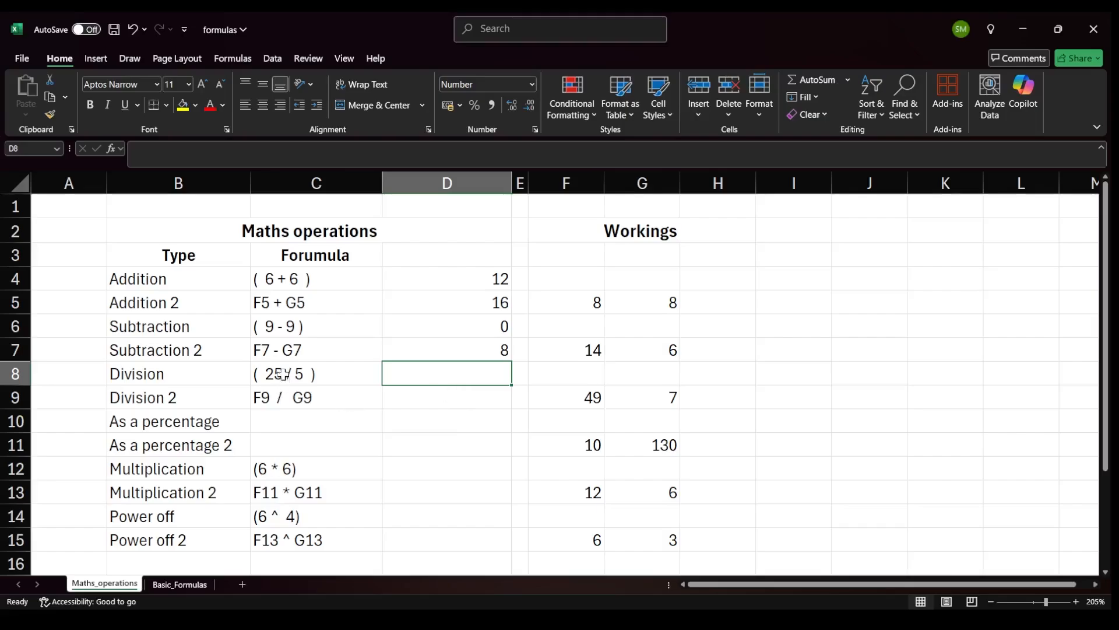
{"action": "type", "text": "="}
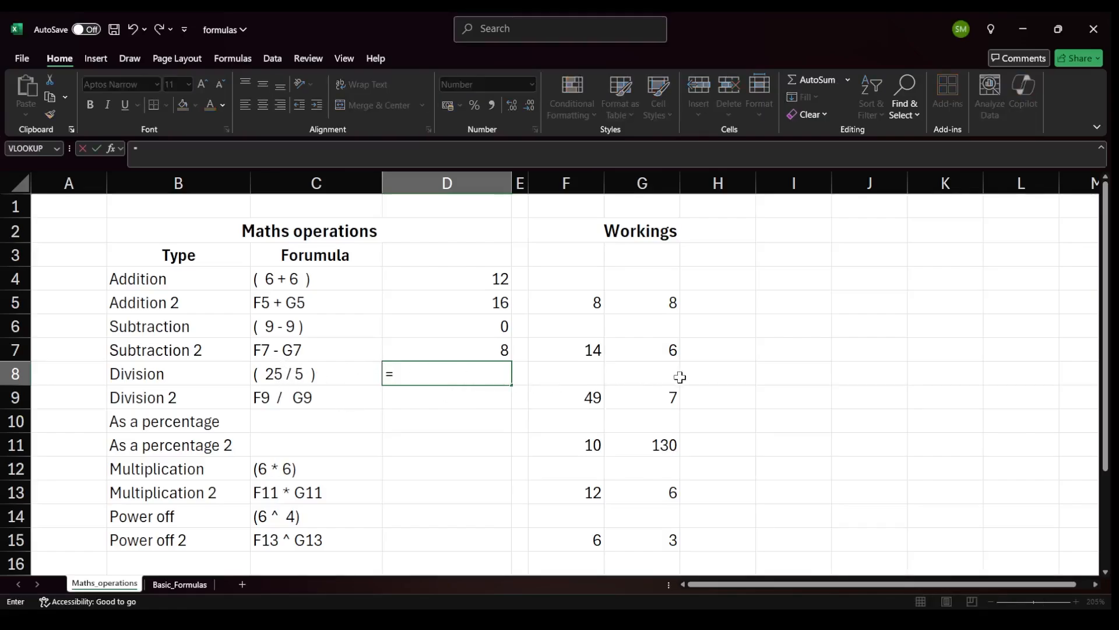
{"action": "type", "text": "25/5"}
{"action": "key", "text": "Return"}
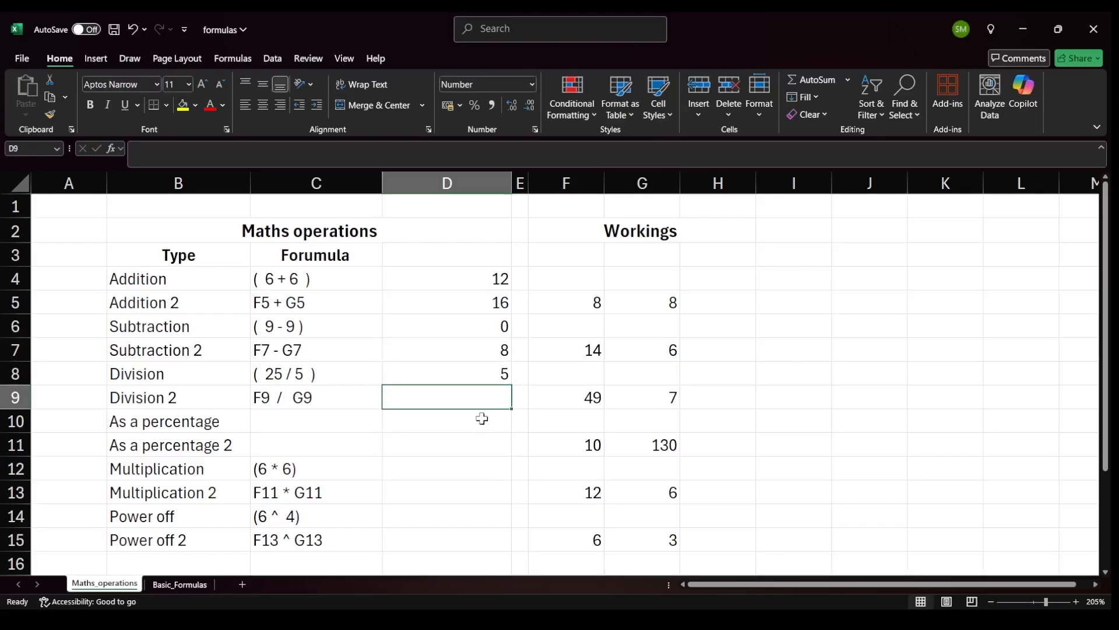
Enter =F9/G9 in the Division 2 result cell by referencing the workings cells.
{"action": "left_click", "coordinate": [184, 392]}
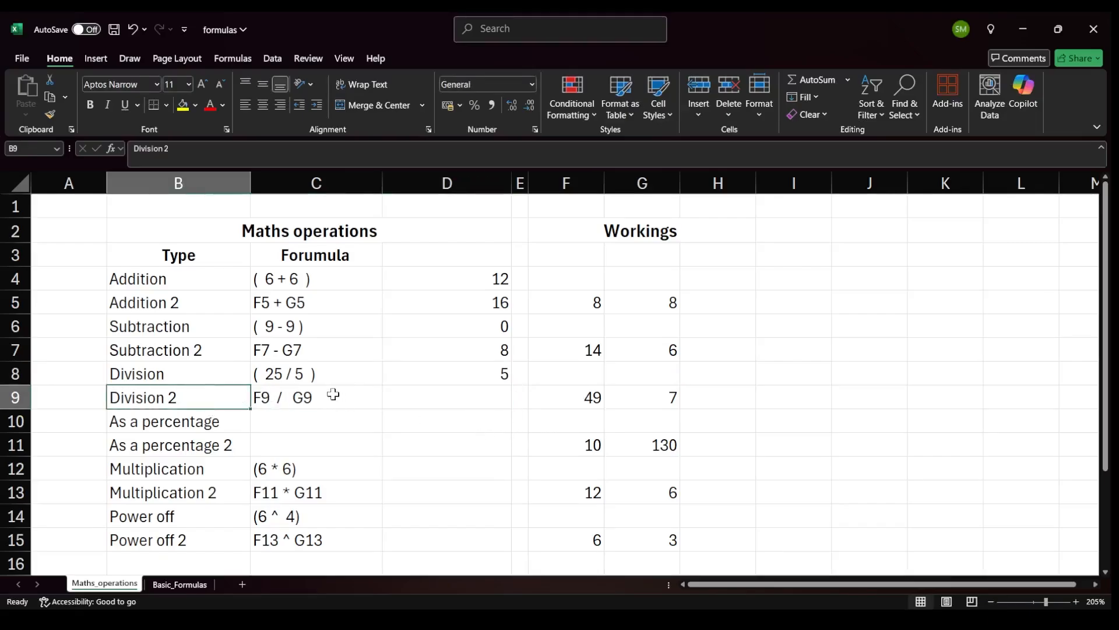
{"action": "left_click", "coordinate": [332, 393]}
{"action": "left_click", "coordinate": [198, 393]}
{"action": "left_click", "coordinate": [438, 388]}
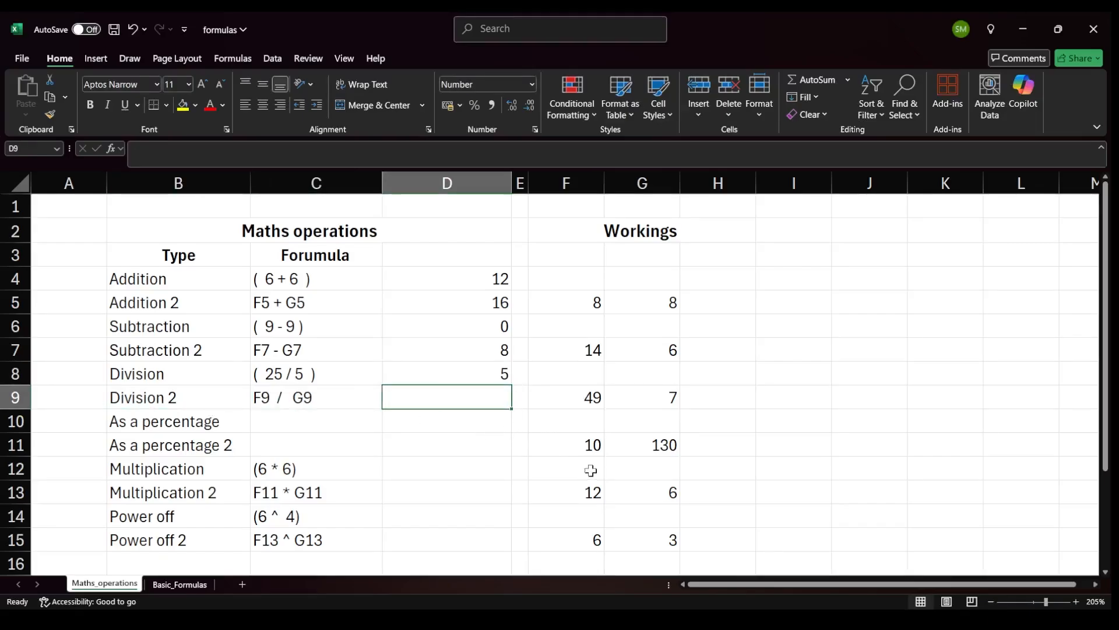
{"action": "type", "text": "="}
{"action": "left_click", "coordinate": [582, 395]}
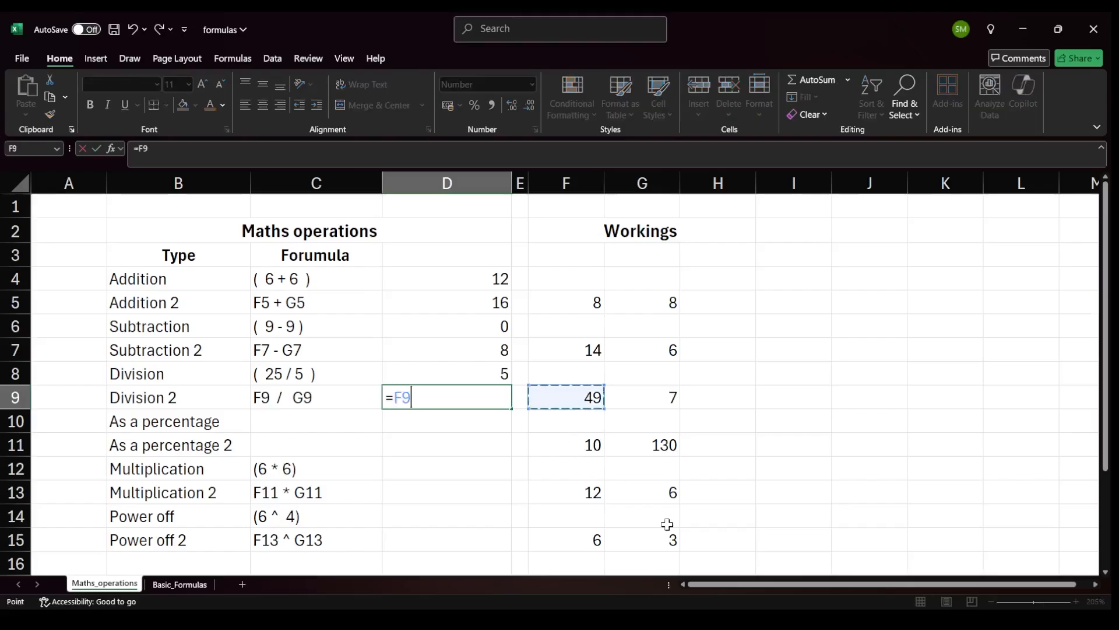
{"action": "type", "text": "/"}
{"action": "left_click", "coordinate": [648, 396]}
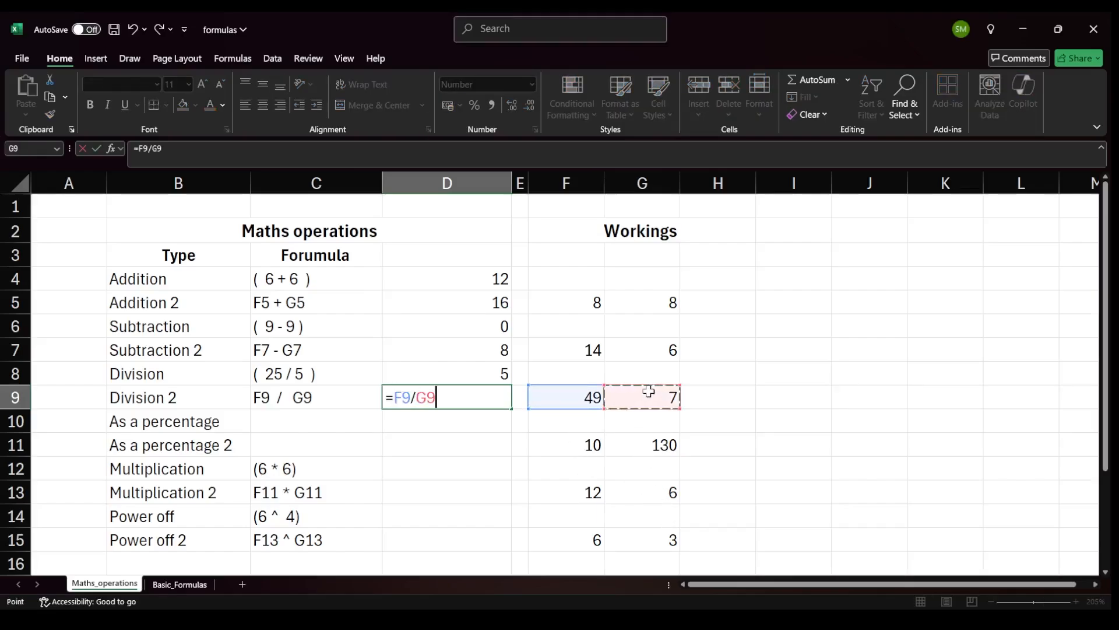
{"action": "type", "text": "#"}
{"action": "key", "text": "Return"}
Remove the stray character from the end of the Division 2 formula.
{"action": "left_click", "coordinate": [451, 380]}
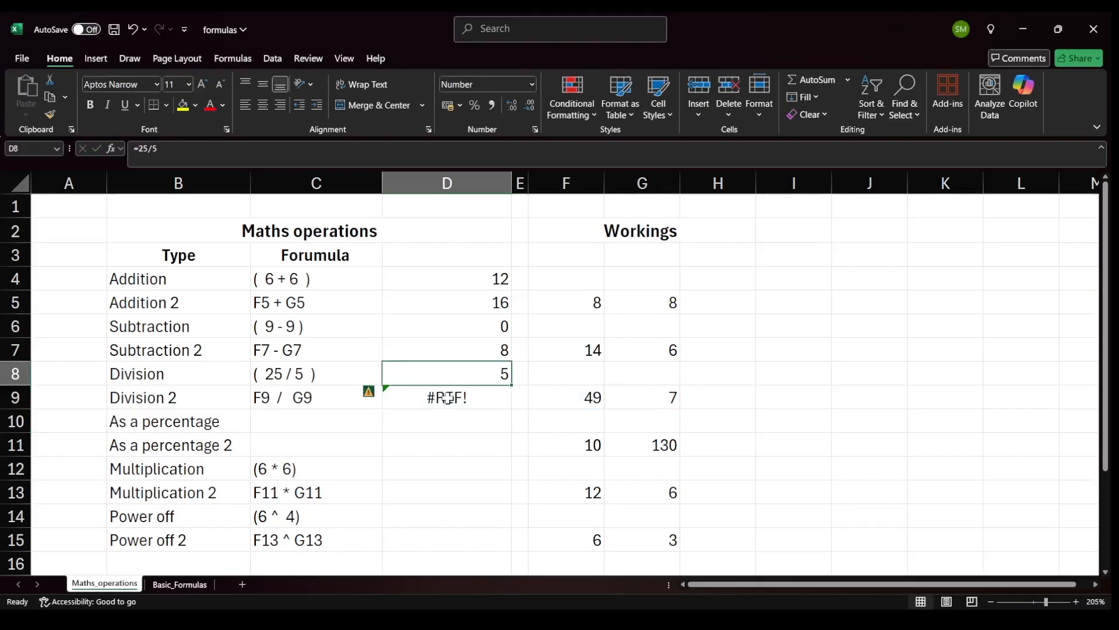
{"action": "left_click", "coordinate": [448, 398]}
{"action": "left_click", "coordinate": [230, 148]}
{"action": "key", "text": "BackSpace"}
{"action": "key", "text": "Return"}
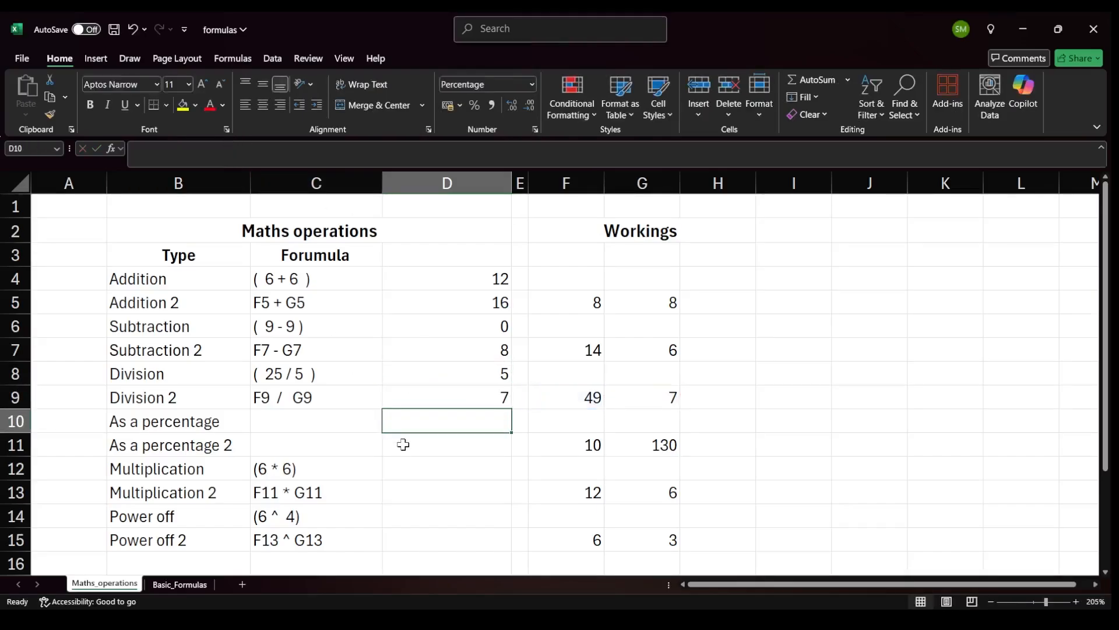
Enter the formula =25/5 in the As a percentage result cell.
{"action": "left_click_drag", "start_coordinate": [187, 419], "coordinate": [205, 443]}
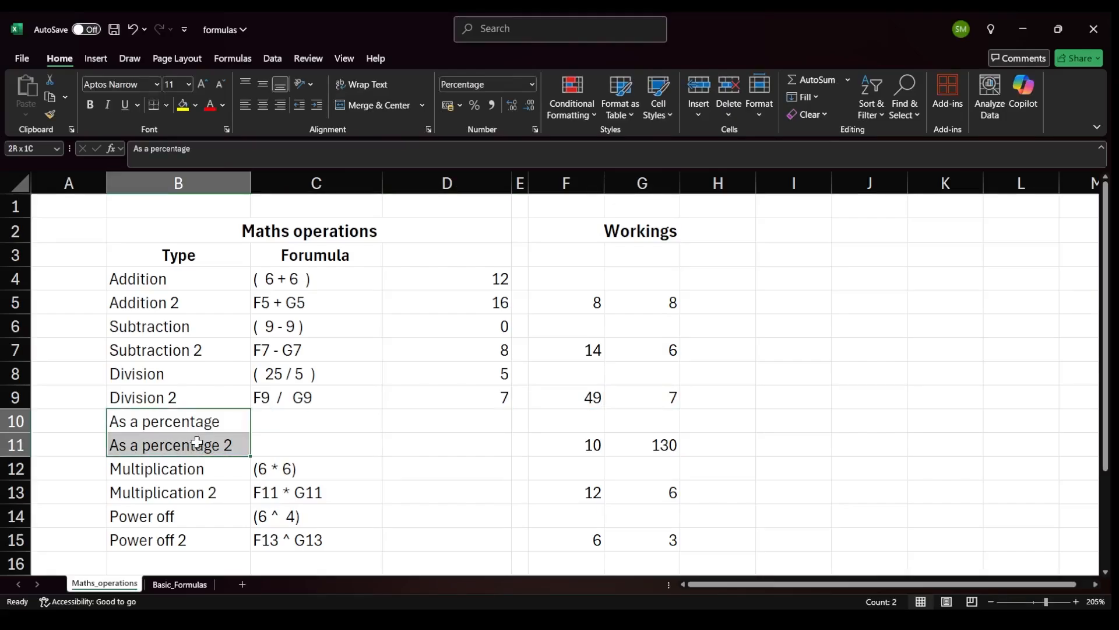
{"action": "left_click", "coordinate": [476, 425]}
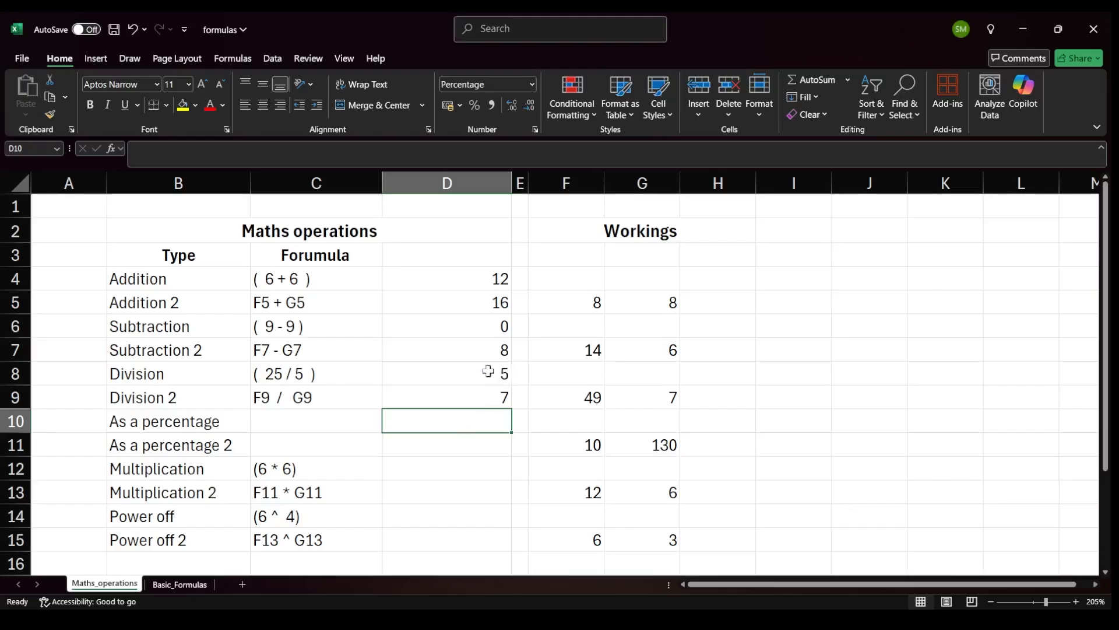
{"action": "left_click_drag", "start_coordinate": [187, 376], "coordinate": [390, 378]}
{"action": "left_click", "coordinate": [454, 429]}
{"action": "type", "text": "=25/5"}
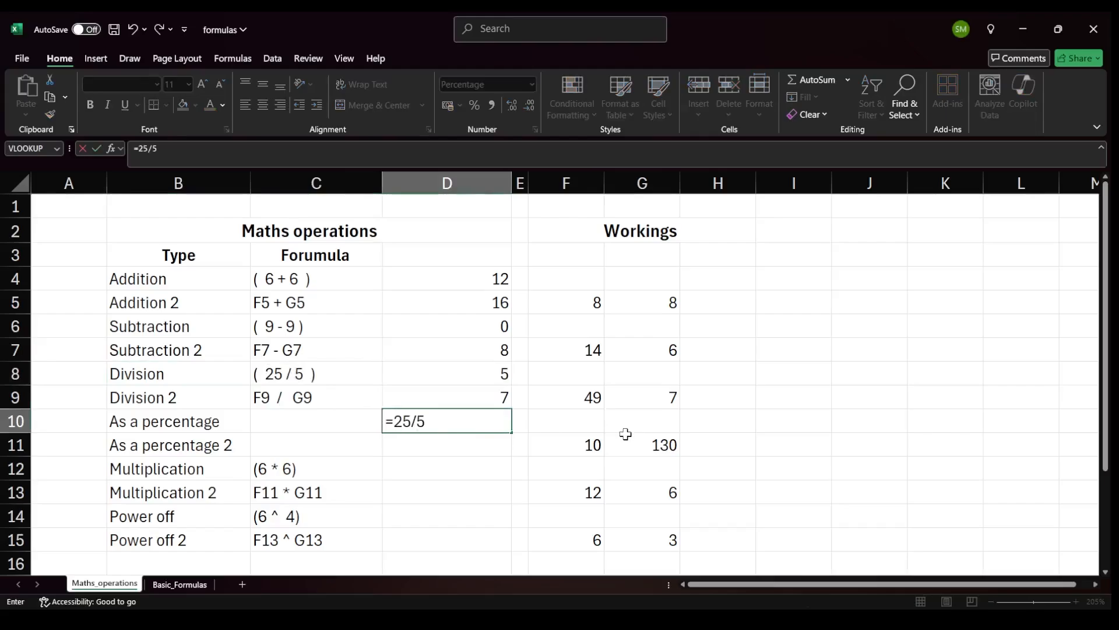
{"action": "key", "text": "Return"}
{"action": "left_click", "coordinate": [487, 421]}
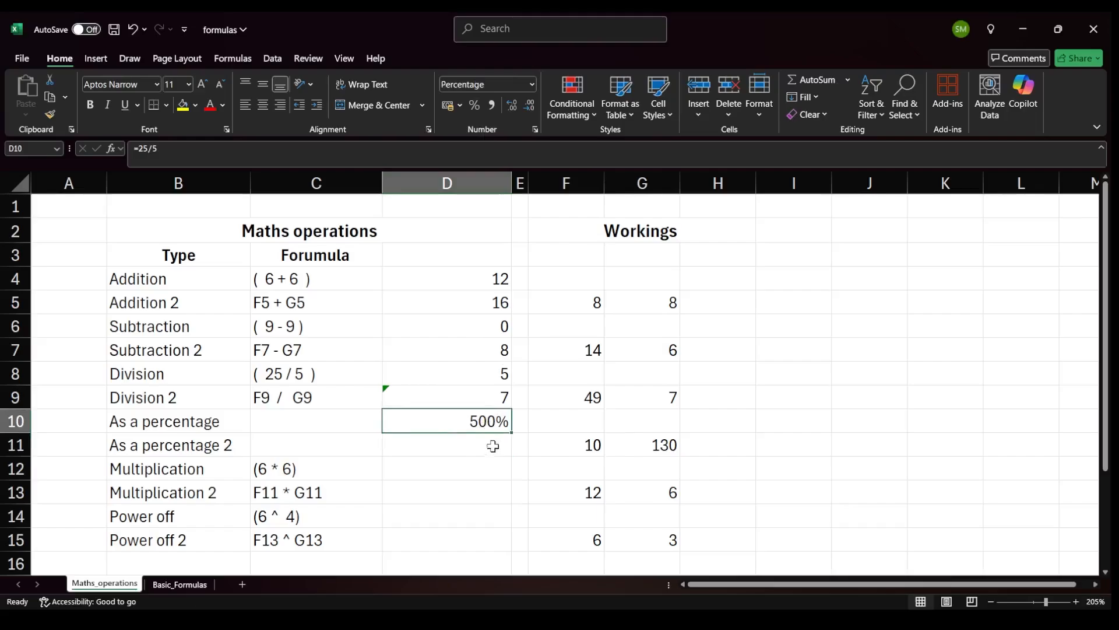
Enter =F11-G11 in the As a percentage 2 result cell by referencing the workings cells.
{"action": "left_click", "coordinate": [488, 443]}
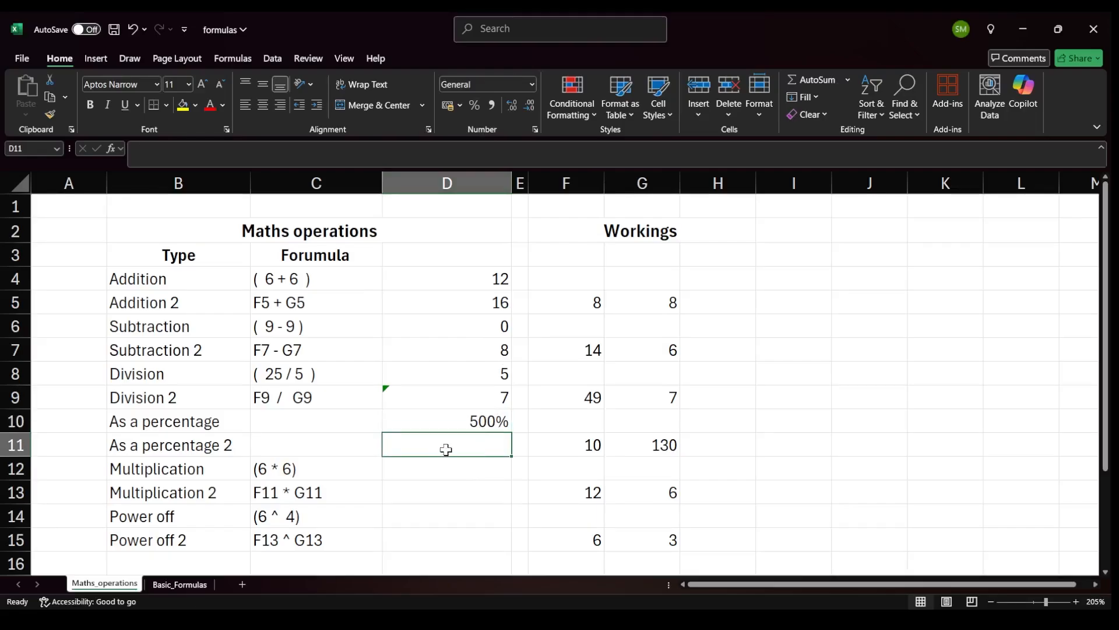
{"action": "type", "text": "="}
{"action": "left_click", "coordinate": [571, 446]}
{"action": "type", "text": "-"}
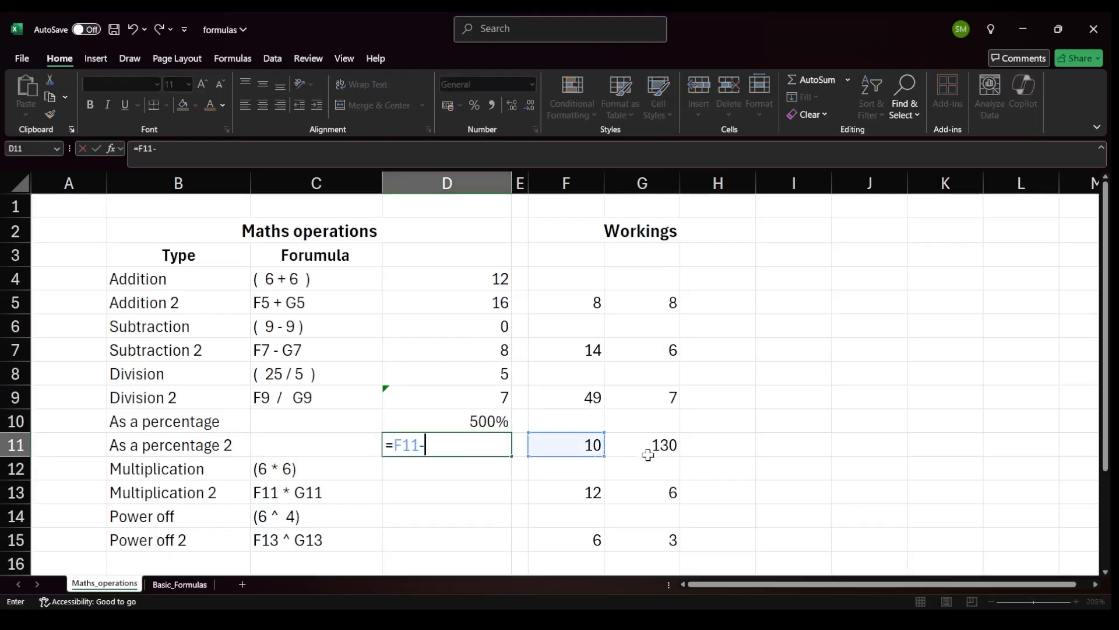
{"action": "left_click", "coordinate": [648, 453]}
{"action": "key", "text": "Return"}
Enter =F11/G11 in the As a percentage 2 result cell and format it as a percentage.
{"action": "left_click", "coordinate": [479, 444]}
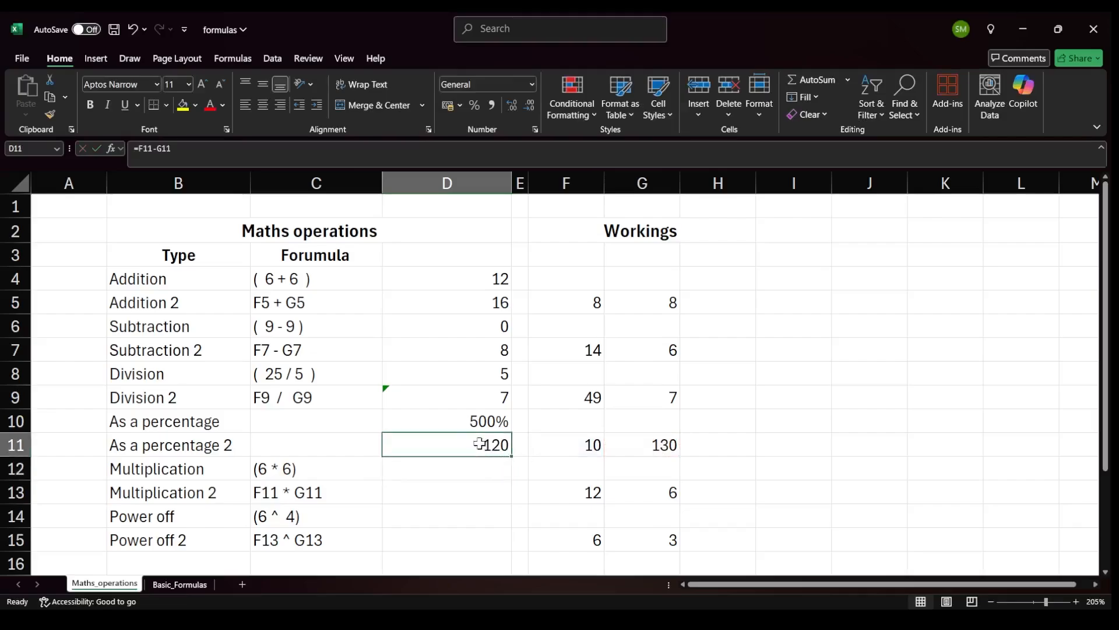
{"action": "type", "text": "="}
{"action": "left_click", "coordinate": [591, 439]}
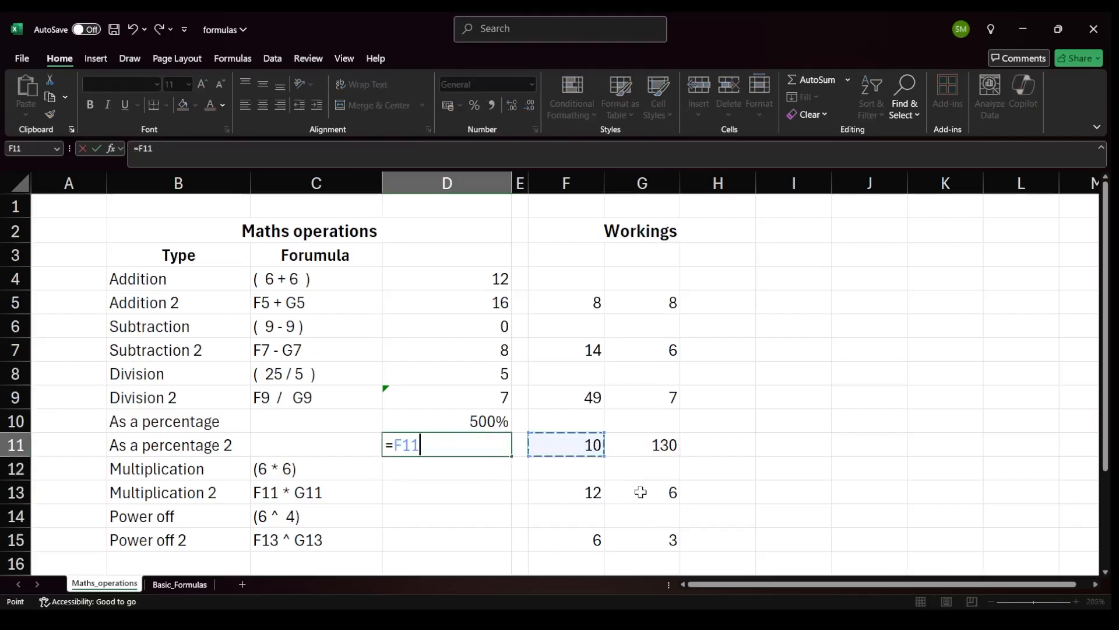
{"action": "type", "text": "/"}
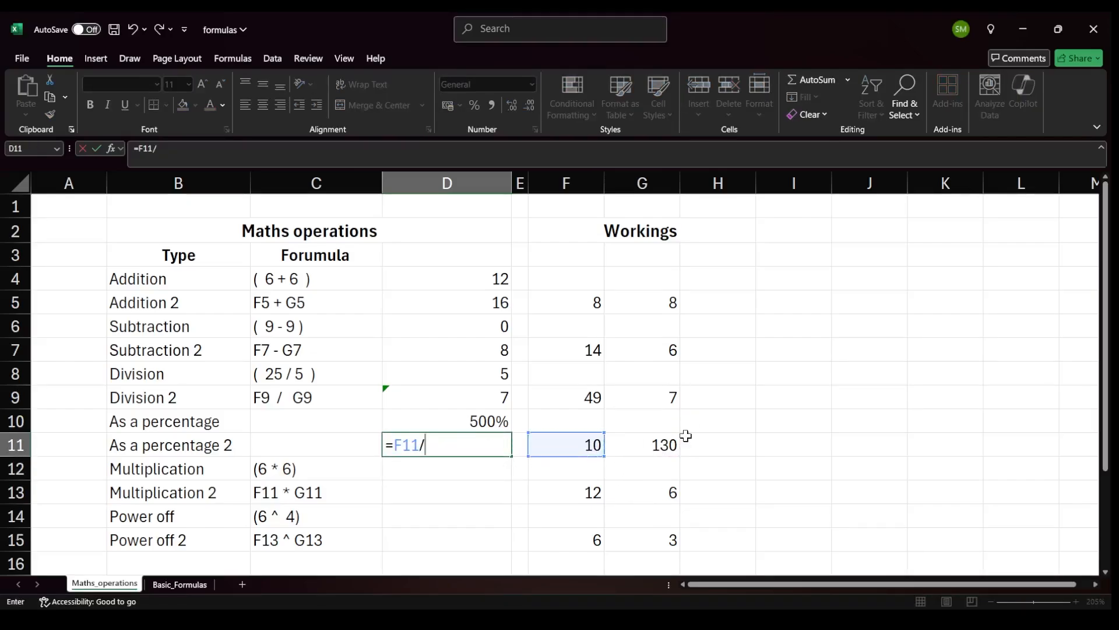
{"action": "left_click", "coordinate": [669, 445]}
{"action": "key", "text": "Return"}
{"action": "left_click", "coordinate": [453, 438]}
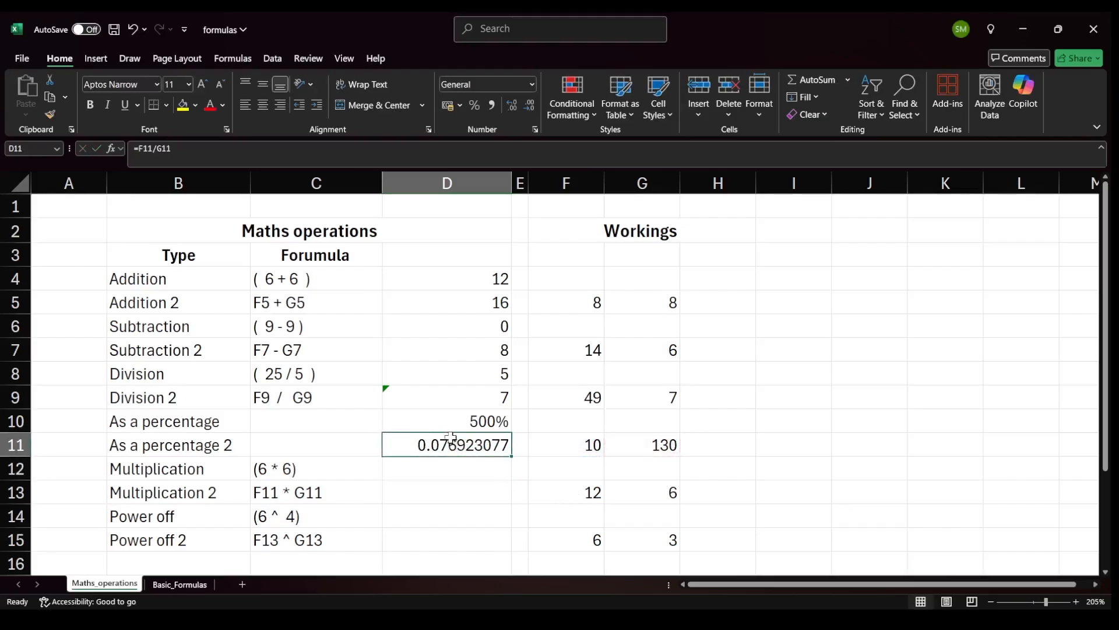
{"action": "left_click", "coordinate": [475, 105]}
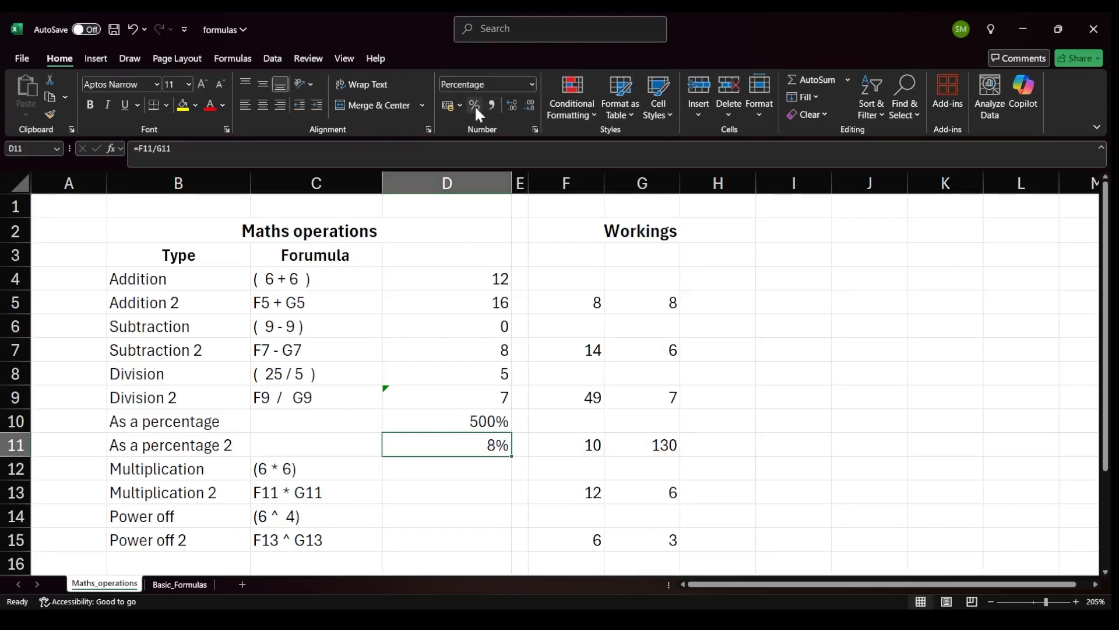
Enter the formula =6*6 in the Multiplication result cell.
{"action": "left_click", "coordinate": [577, 441]}
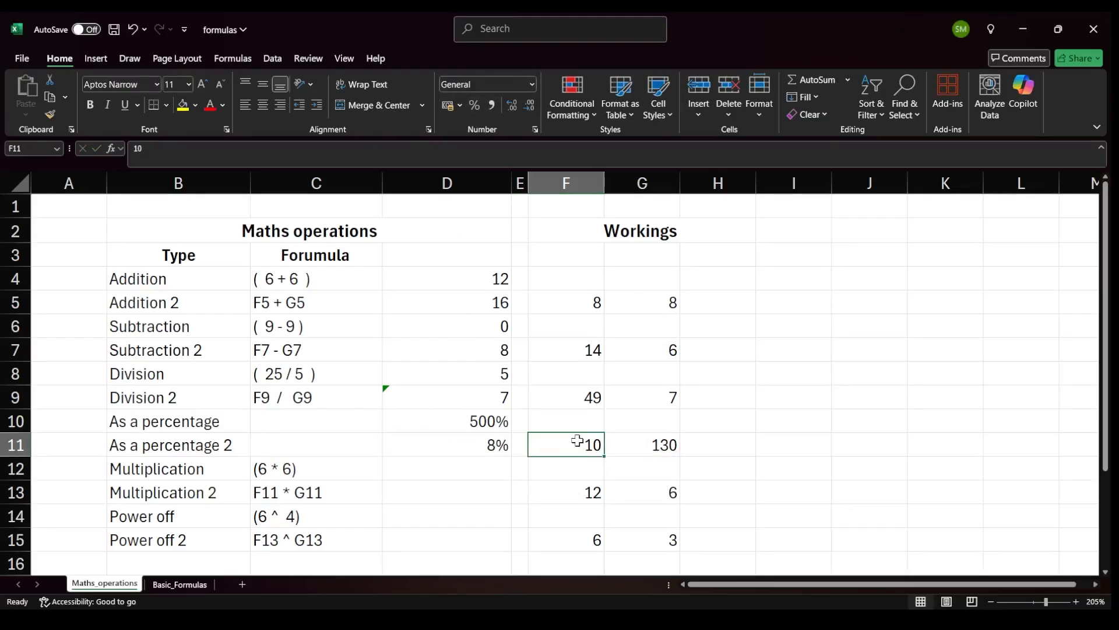
{"action": "left_click", "coordinate": [659, 445]}
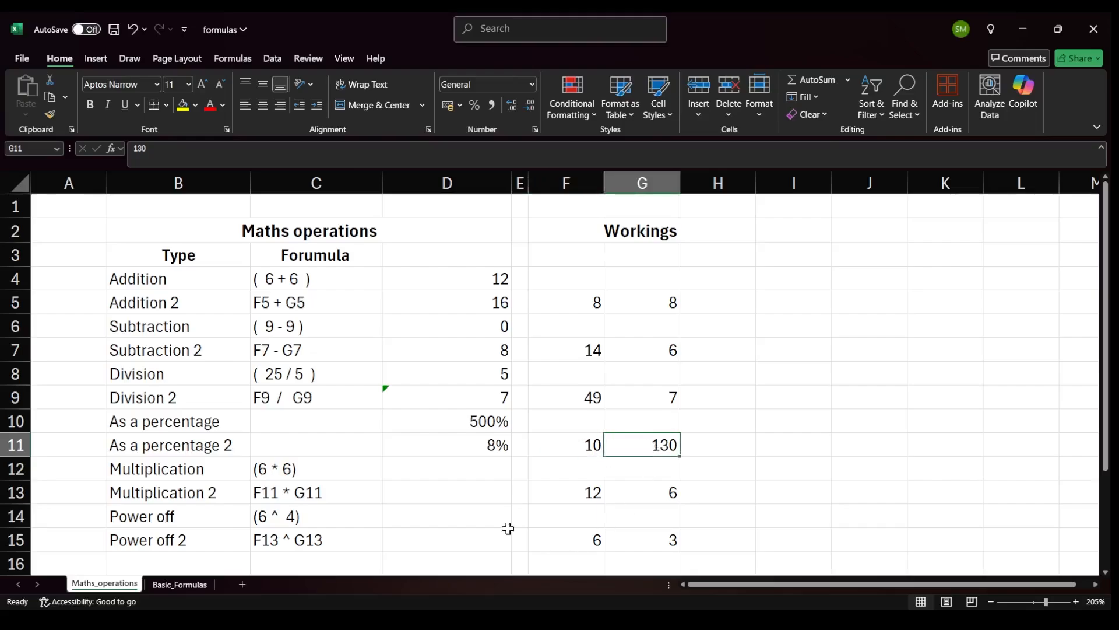
{"action": "left_click", "coordinate": [446, 465]}
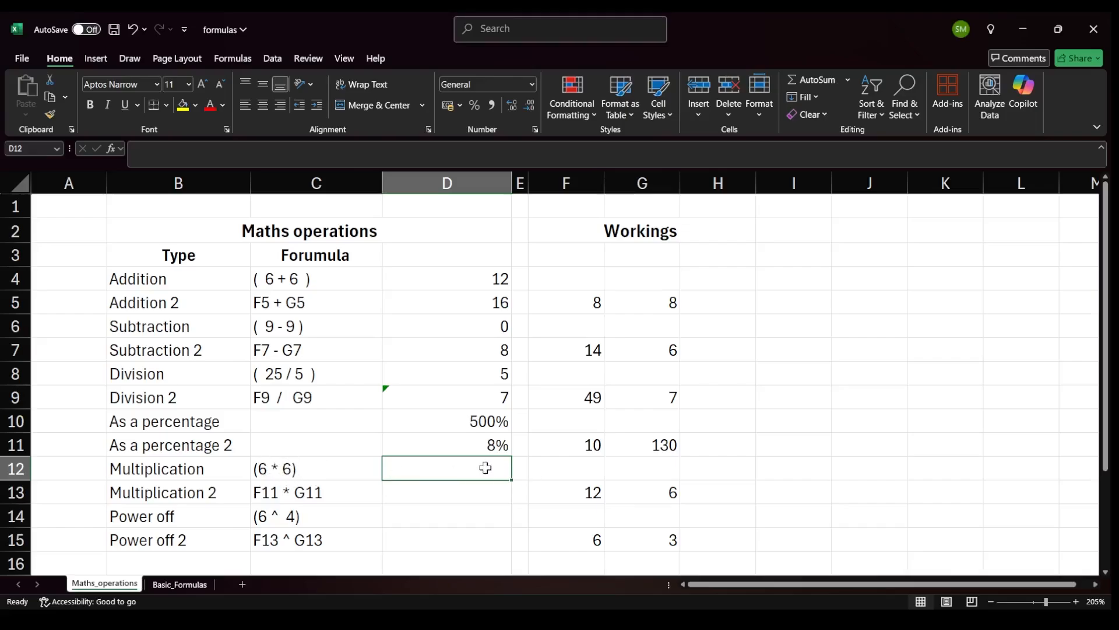
{"action": "type", "text": "=6*6"}
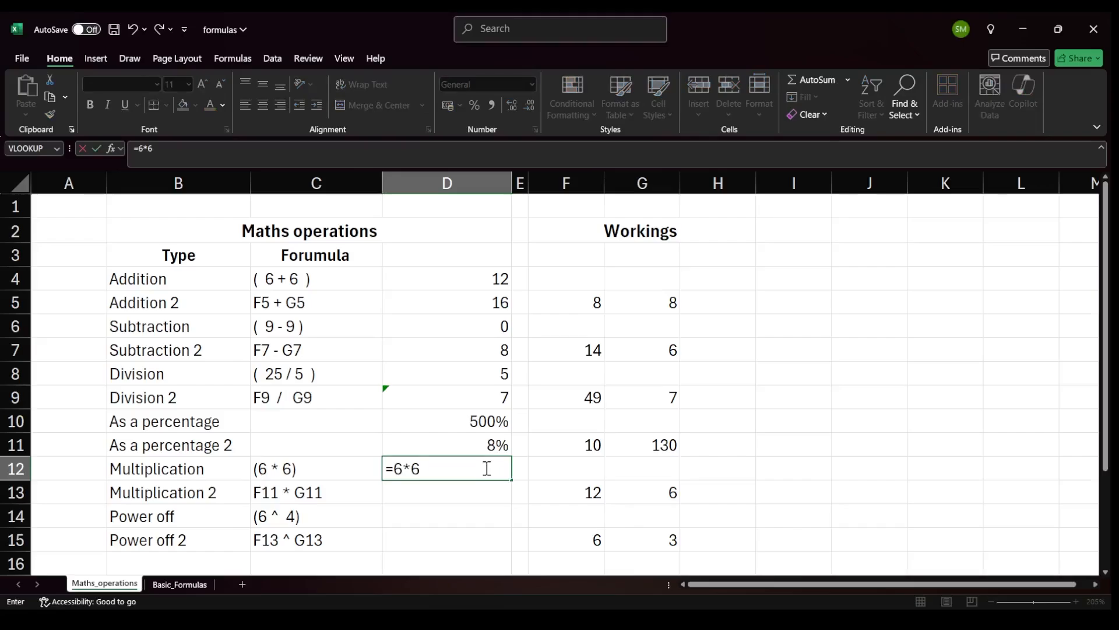
{"action": "key", "text": "Return"}
{"action": "key", "text": "Up"}
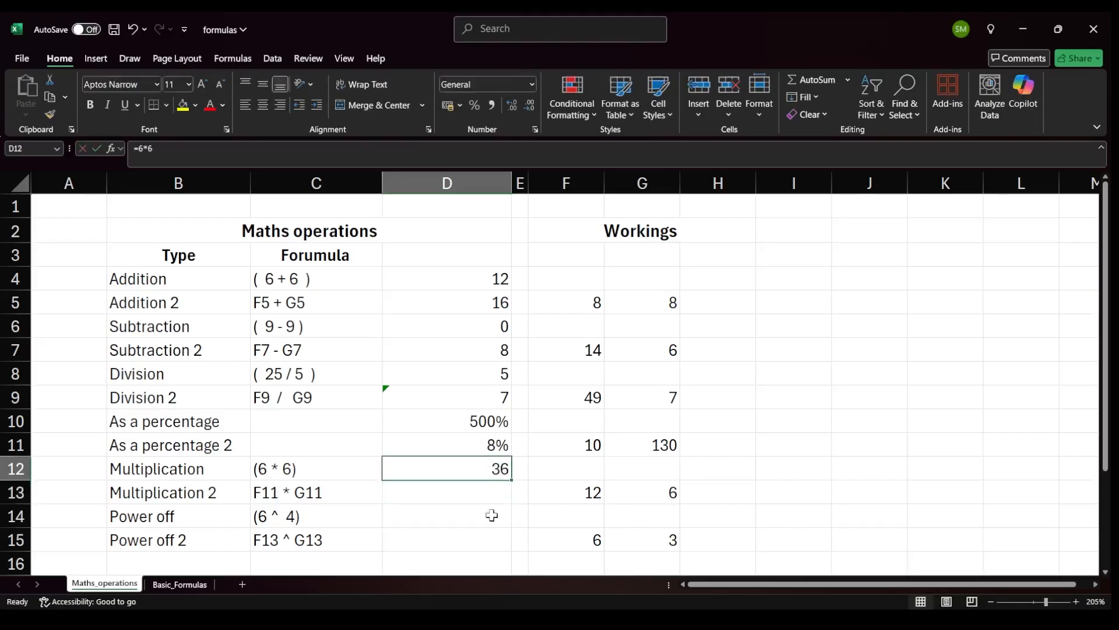
Enter =F13*G13 in the Multiplication 2 result cell by referencing the workings cells.
{"action": "left_click", "coordinate": [450, 492]}
{"action": "type", "text": "="}
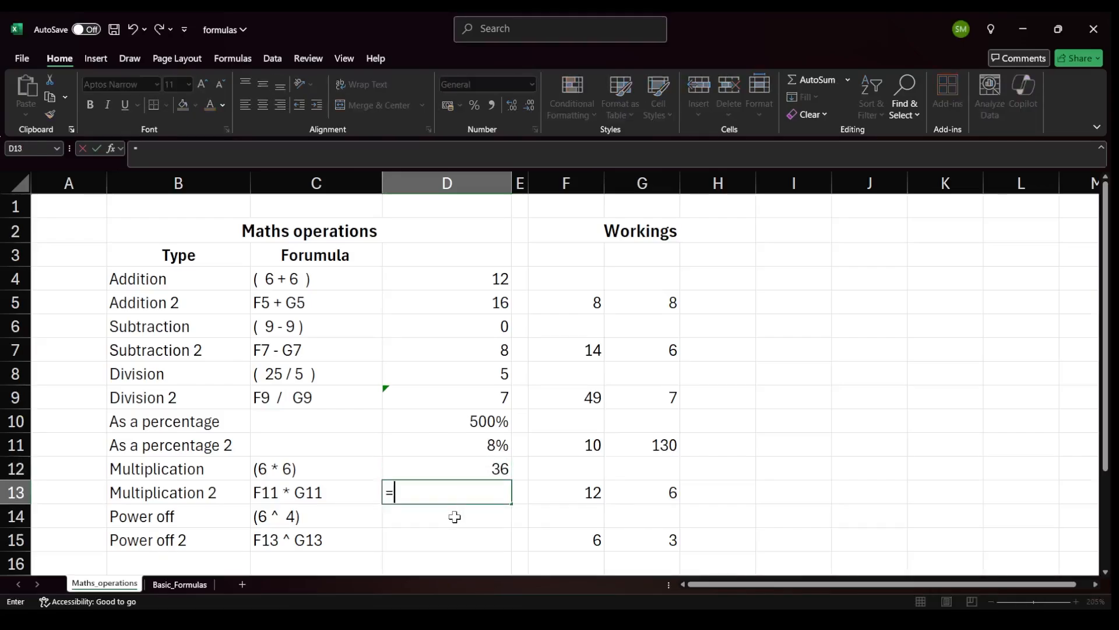
{"action": "left_click", "coordinate": [572, 493]}
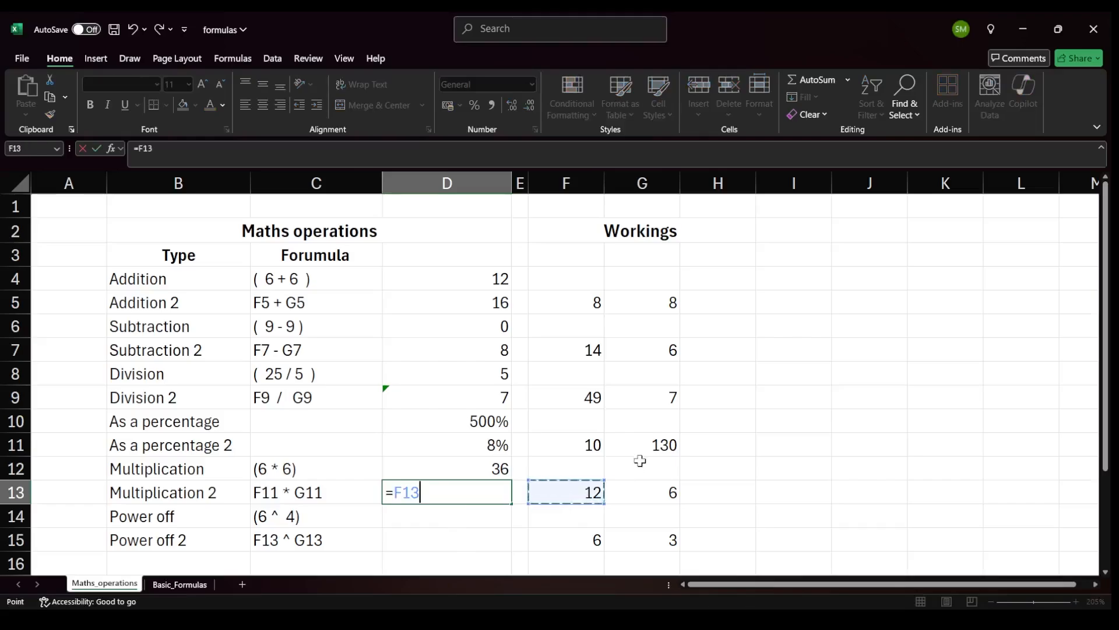
{"action": "type", "text": "*"}
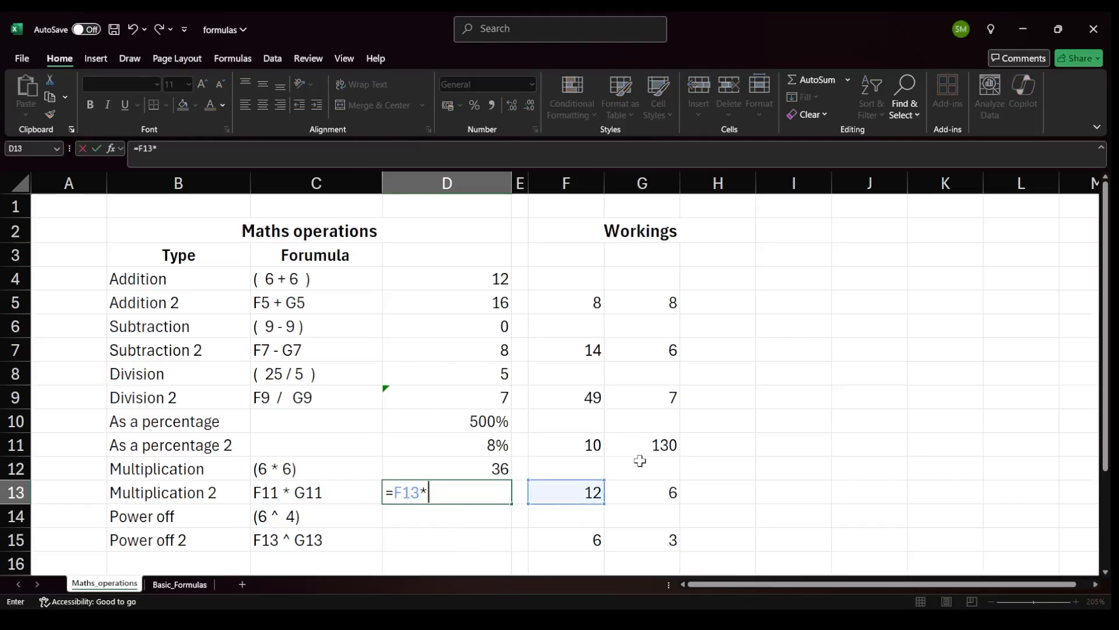
{"action": "left_click", "coordinate": [659, 492]}
{"action": "key", "text": "Return"}
{"action": "left_click", "coordinate": [586, 495]}
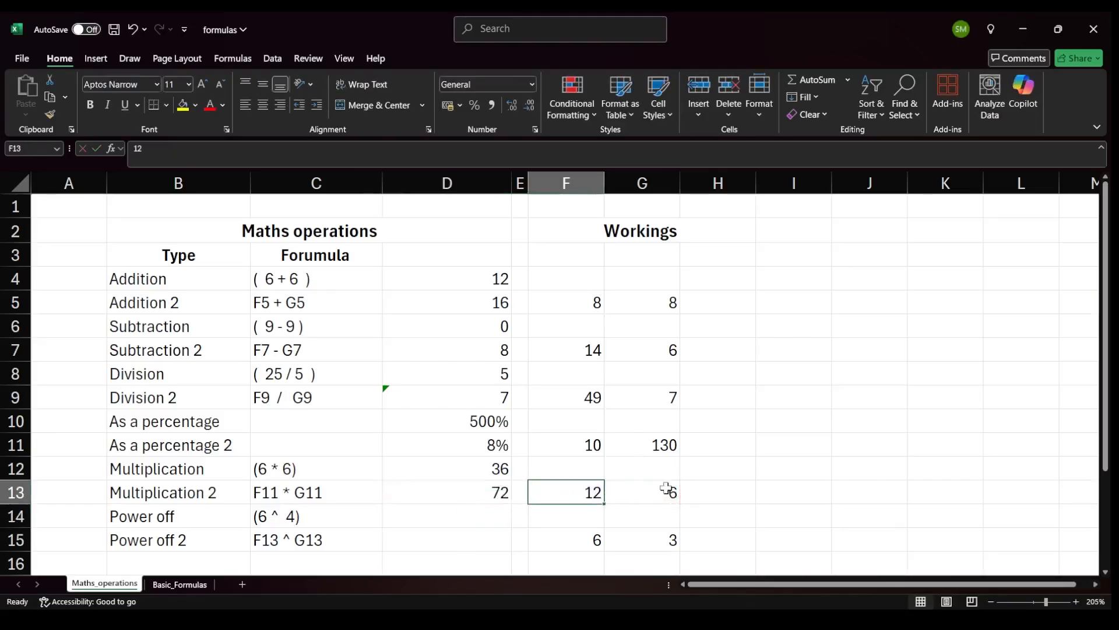
{"action": "left_click", "coordinate": [671, 493]}
Enter the formula =6^4 in the Power off result cell.
{"action": "left_click", "coordinate": [500, 506]}
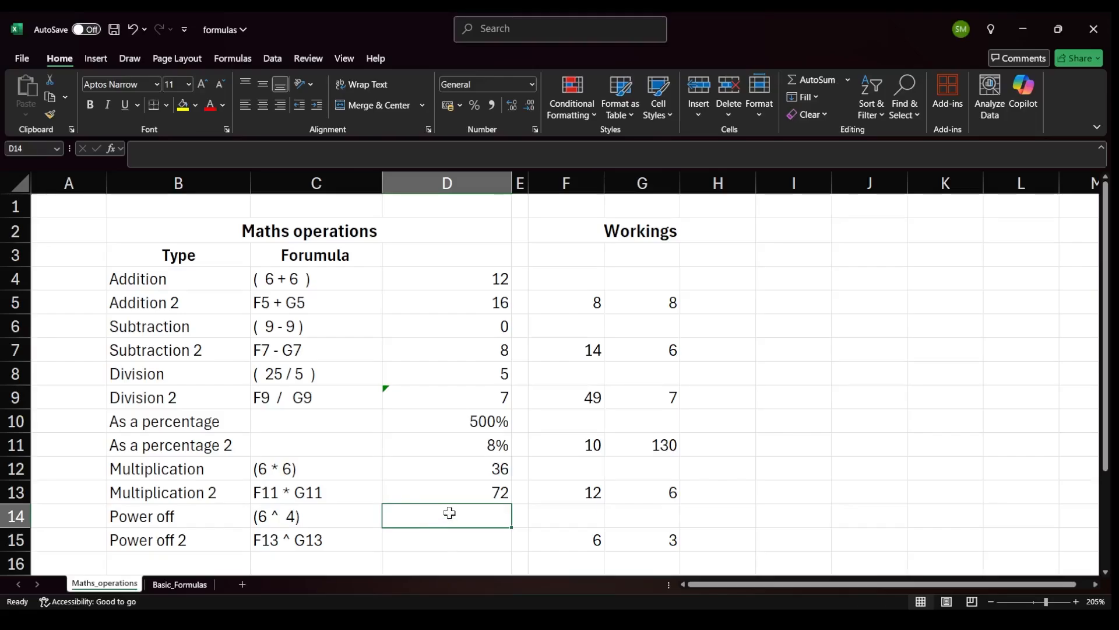
{"action": "type", "text": "="}
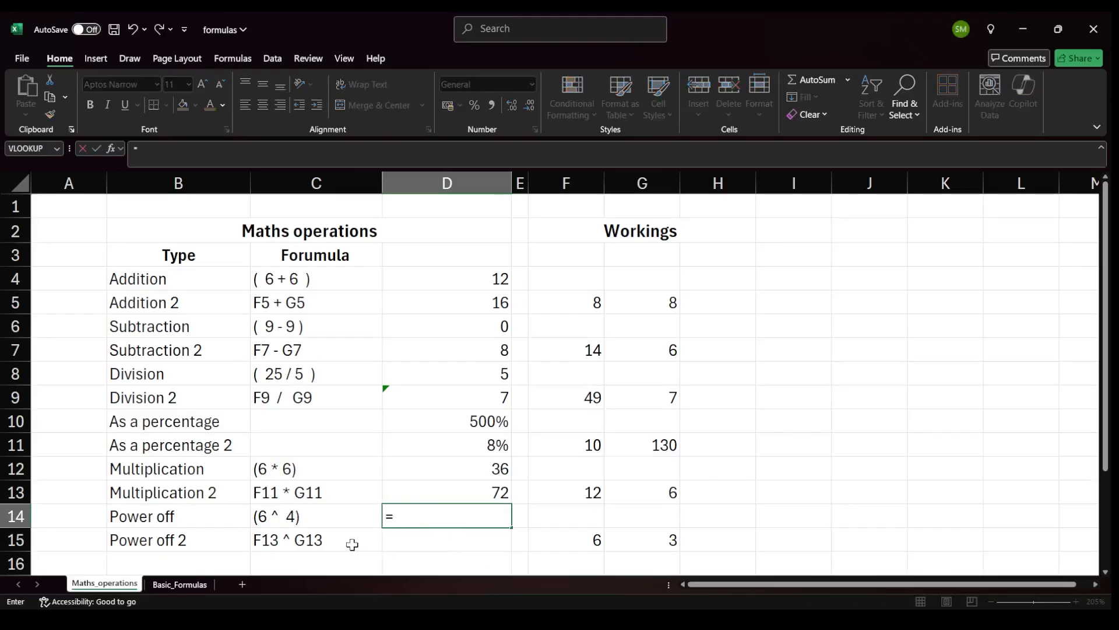
{"action": "type", "text": "6^4"}
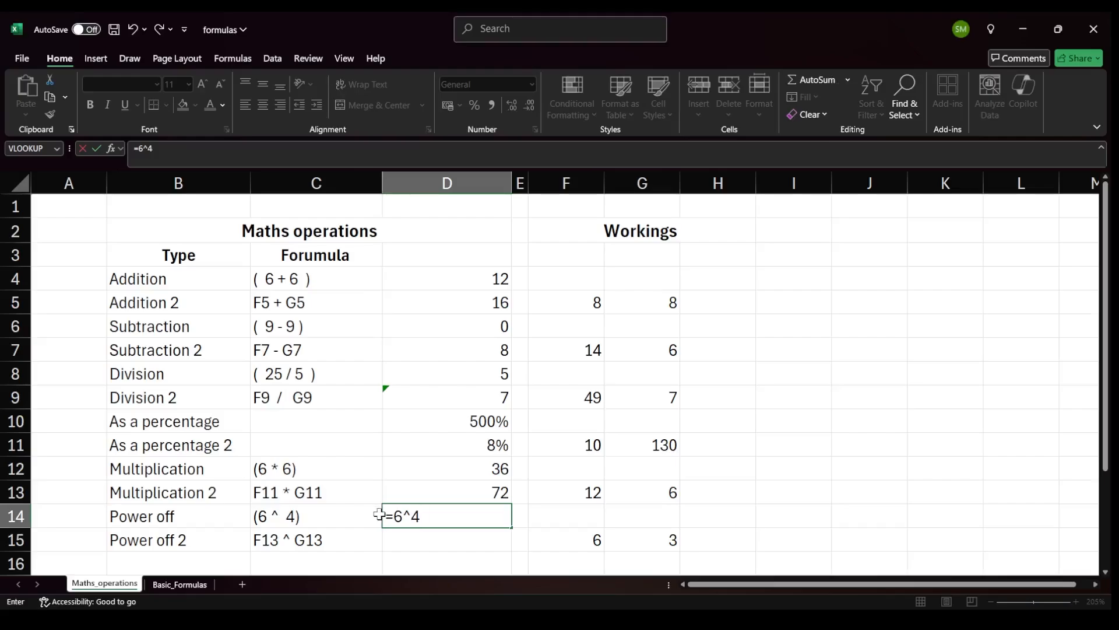
{"action": "key", "text": "Return"}
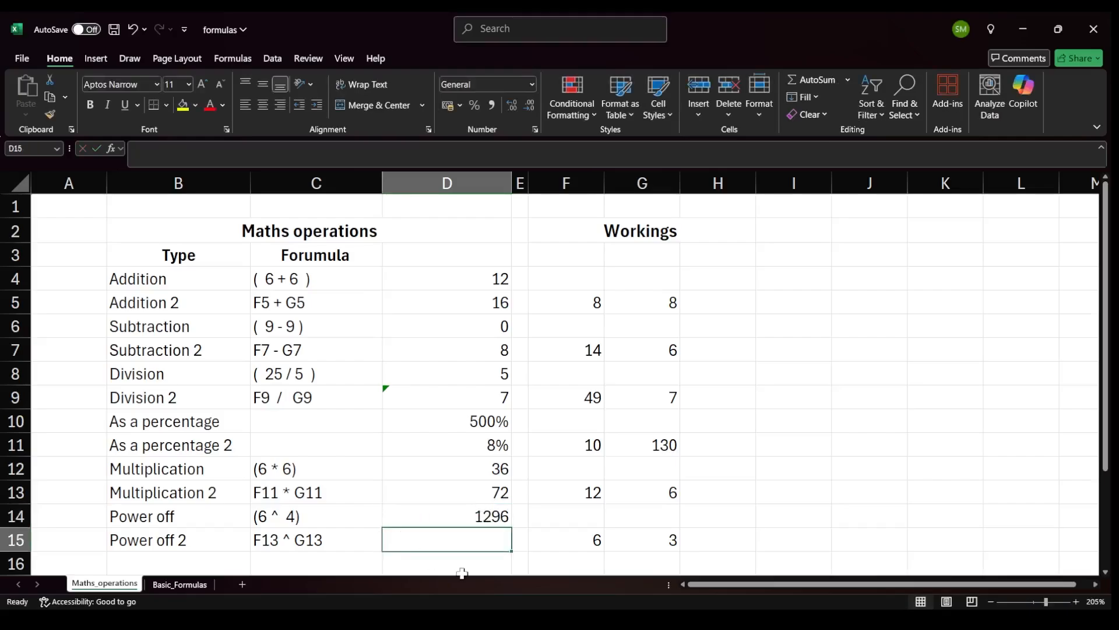
{"action": "left_click", "coordinate": [490, 516]}
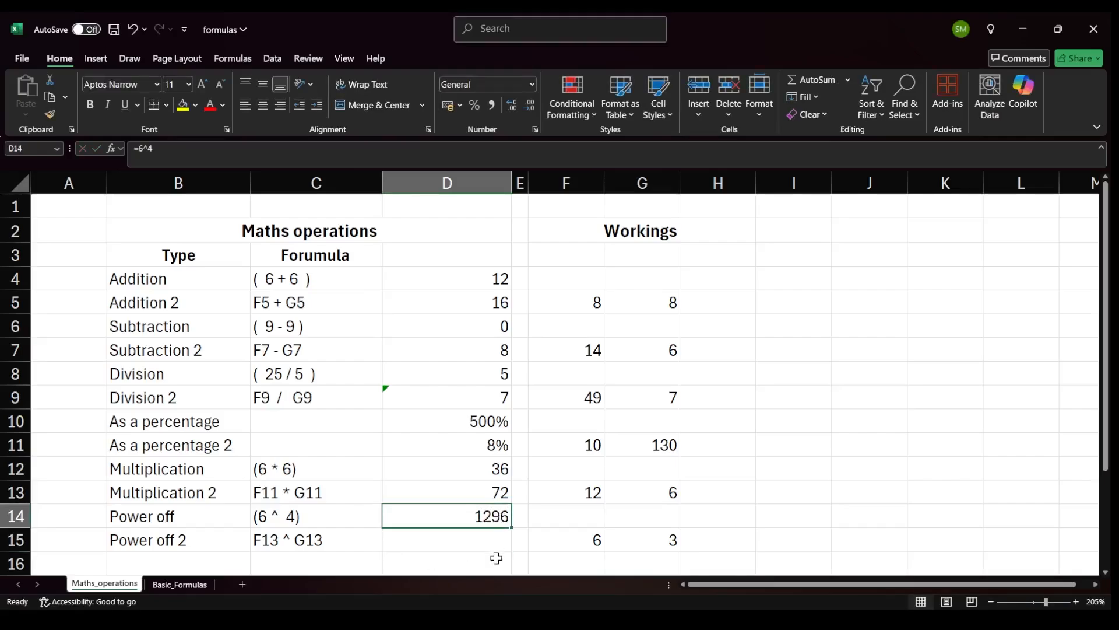
Enter =F15^G15 in the Power off 2 result cell by referencing the workings cells.
{"action": "left_click", "coordinate": [496, 543]}
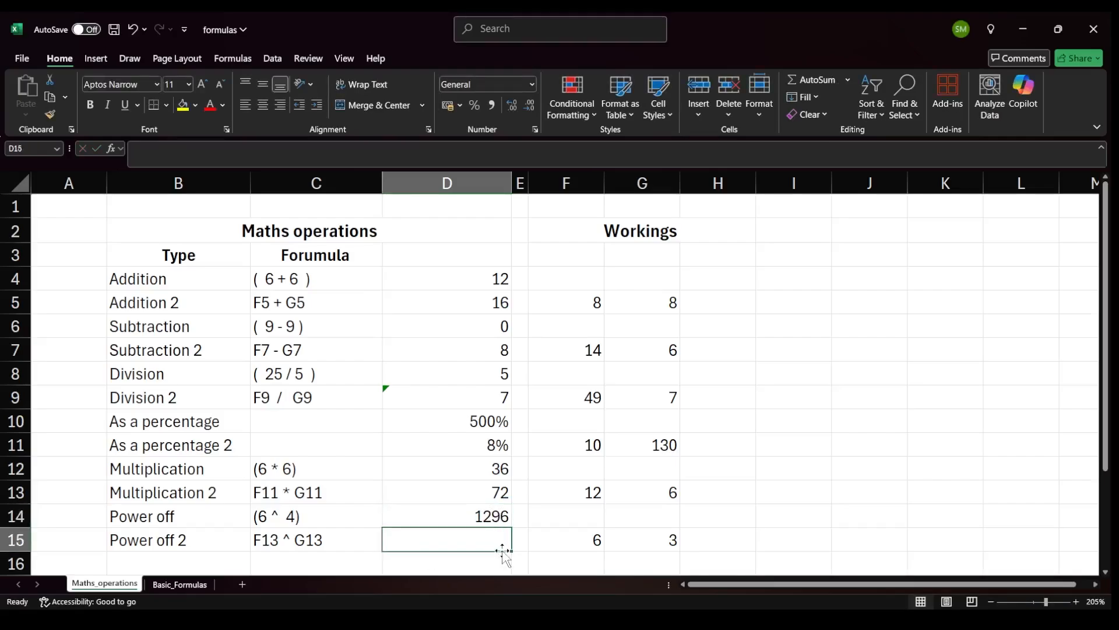
{"action": "type", "text": "="}
{"action": "left_click", "coordinate": [572, 537]}
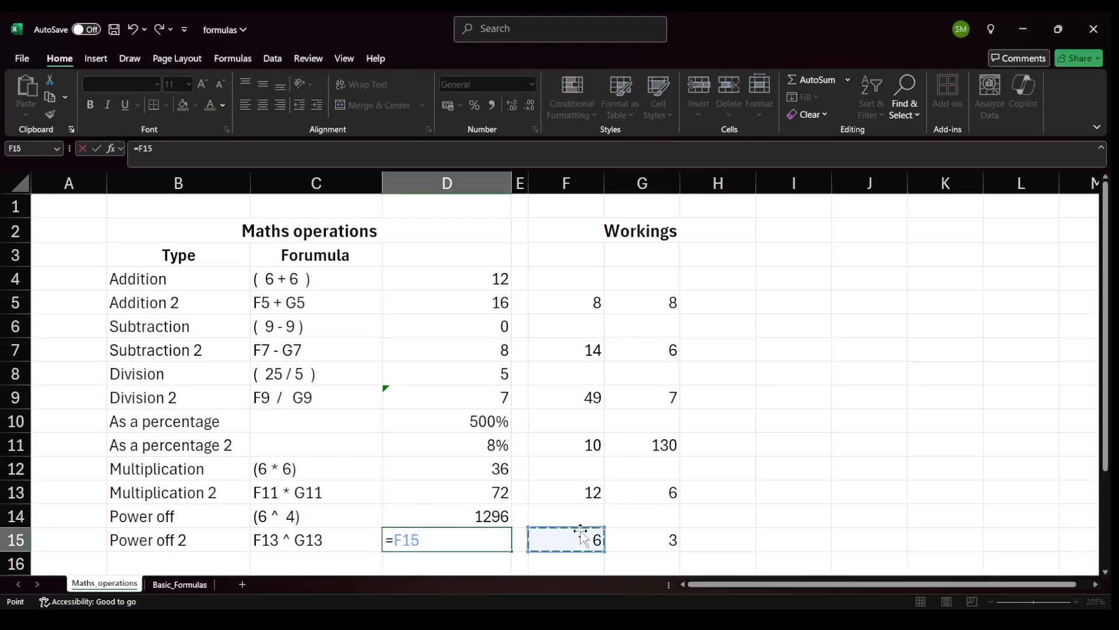
{"action": "type", "text": "^"}
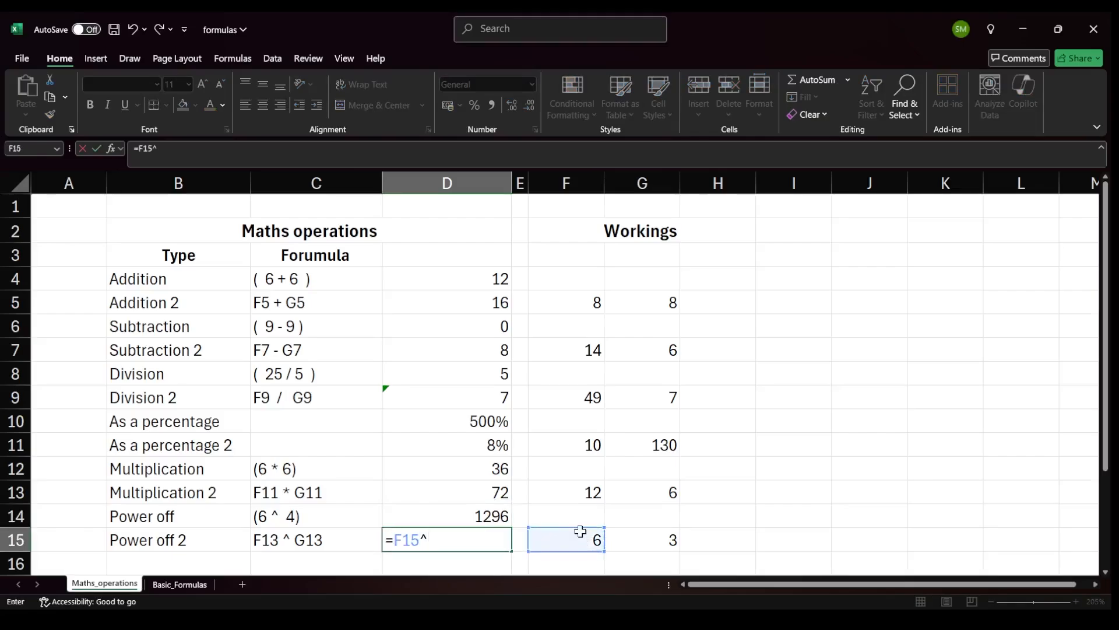
{"action": "left_click", "coordinate": [664, 545]}
{"action": "key", "text": "Return"}
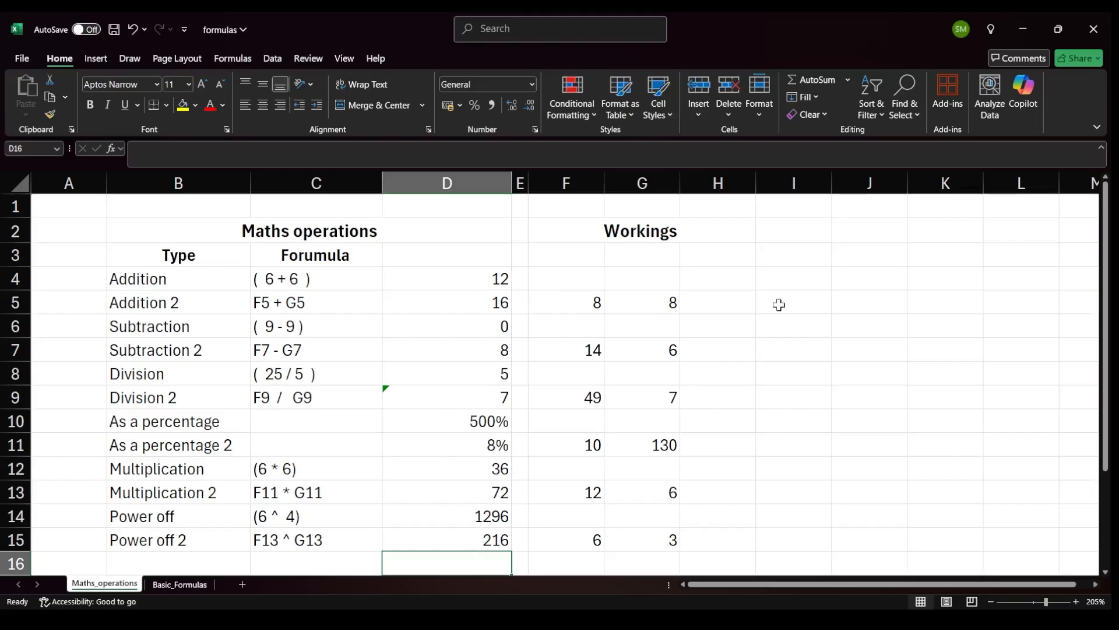
Enter the formula =12+6-4*2 in cell I4 to demonstrate order of operations.
{"action": "left_click", "coordinate": [798, 281]}
{"action": "type", "text": "="}
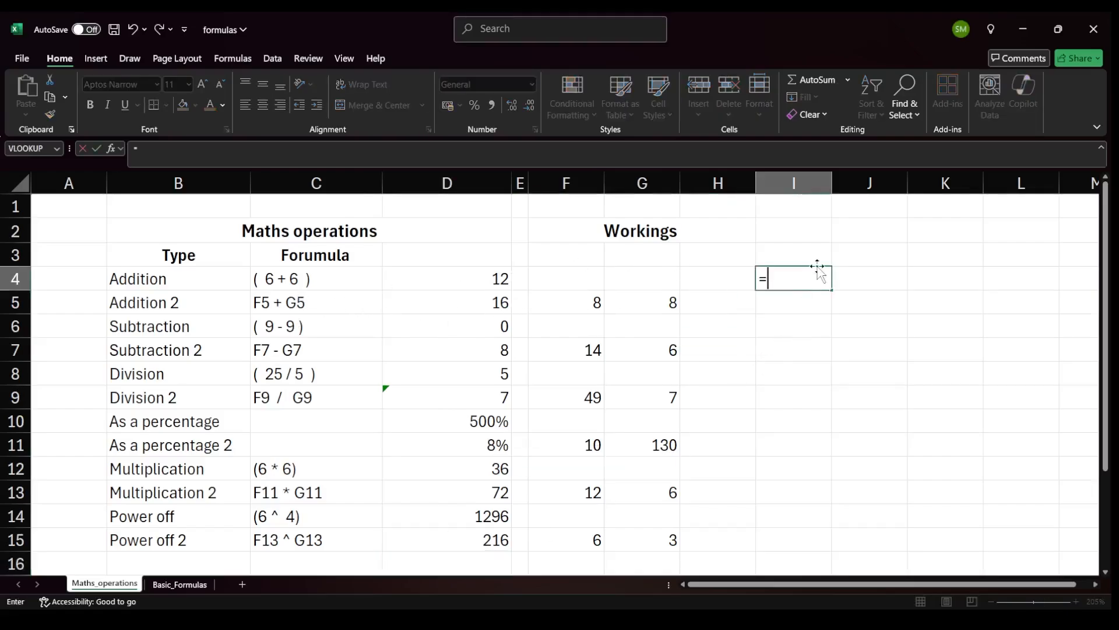
{"action": "type", "text": "12+6-4*2"}
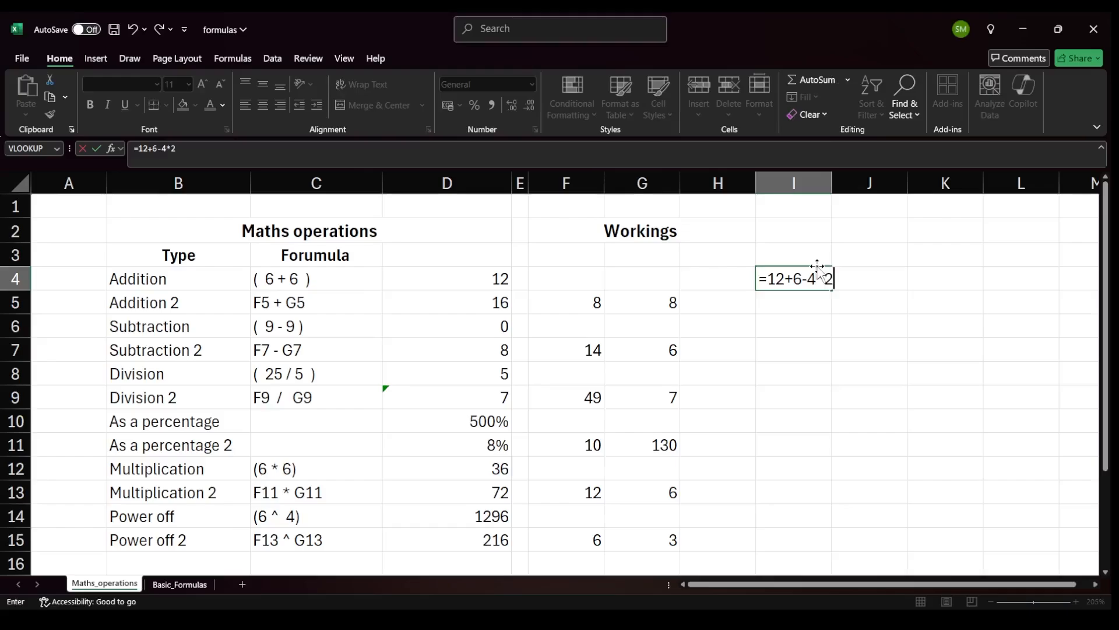
{"action": "key", "text": "Return"}
{"action": "left_click", "coordinate": [780, 277]}
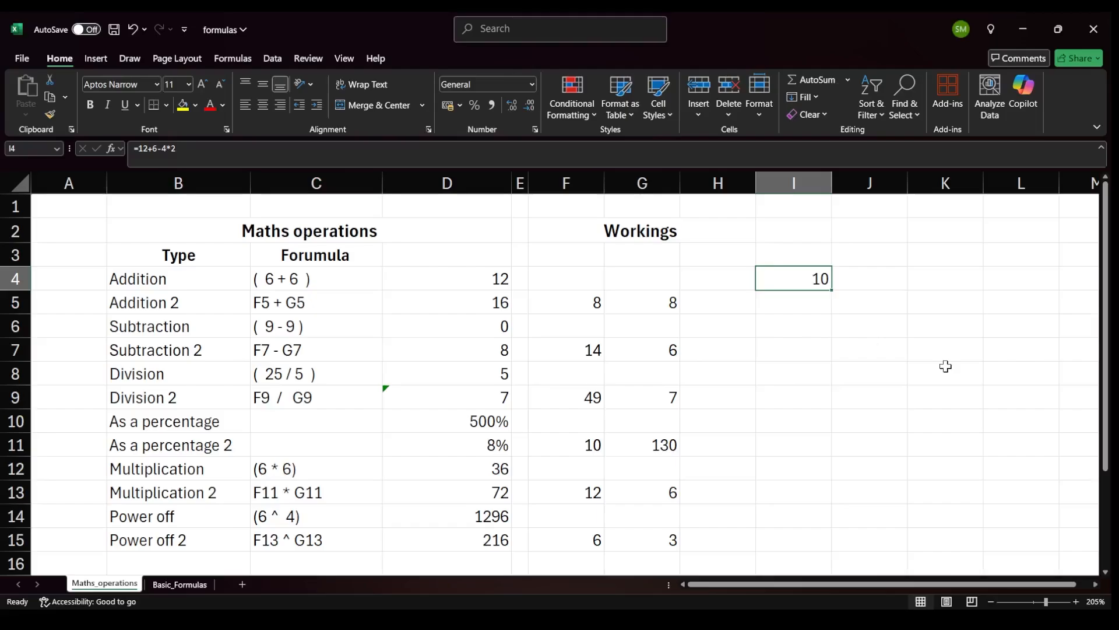
{"action": "left_click", "coordinate": [813, 307]}
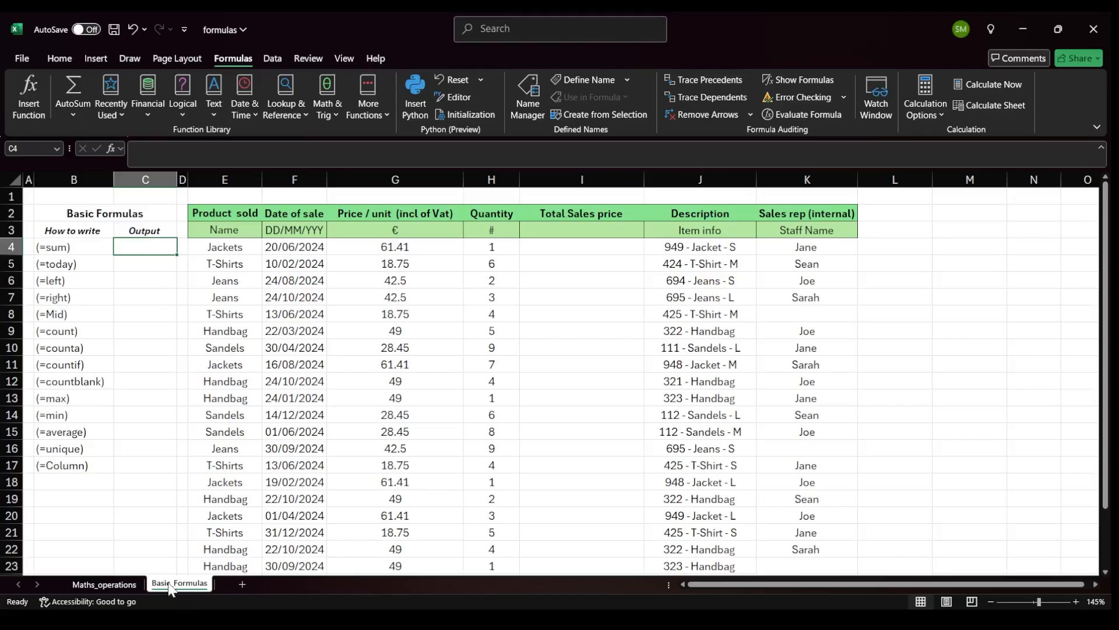
Examine the formula list and the sales data table on the Basic_Formulas sheet.
{"action": "left_click_drag", "start_coordinate": [74, 250], "coordinate": [50, 463]}
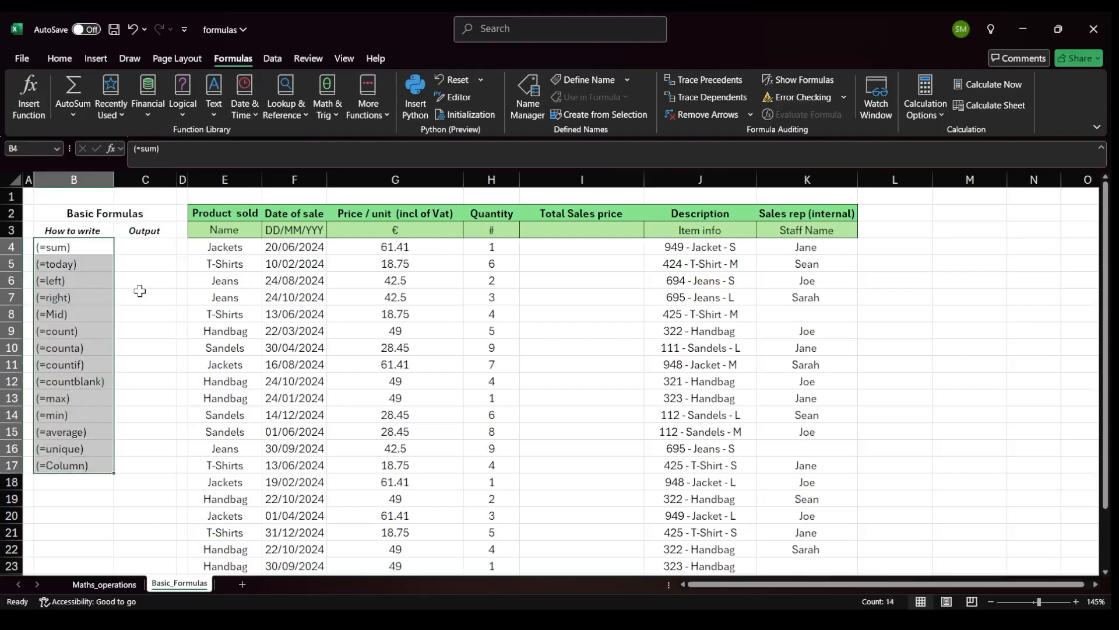
{"action": "left_click_drag", "start_coordinate": [225, 213], "coordinate": [821, 543]}
{"action": "scroll", "coordinate": [612, 465], "scroll_direction": "up", "scroll_amount": 1}
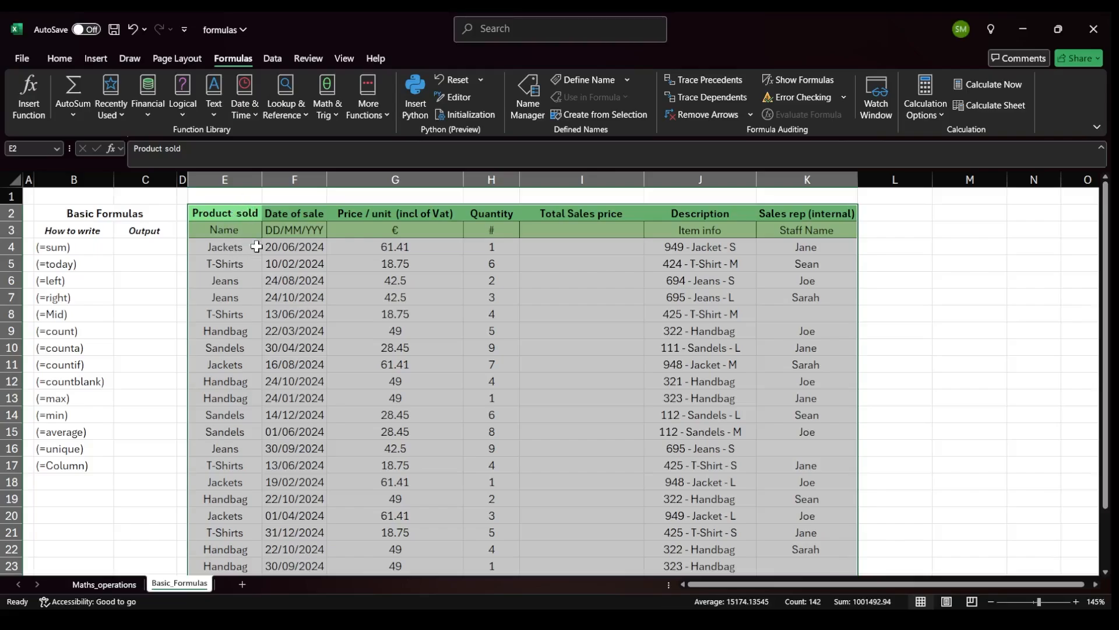
{"action": "left_click_drag", "start_coordinate": [245, 246], "coordinate": [833, 256]}
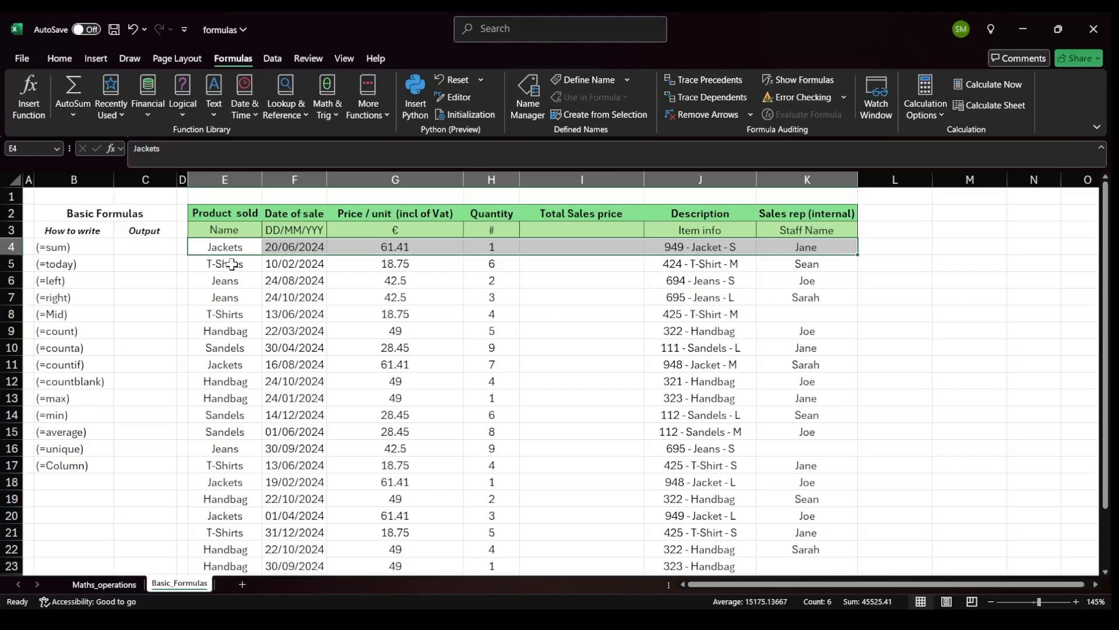
{"action": "left_click", "coordinate": [239, 245]}
{"action": "left_click_drag", "start_coordinate": [240, 245], "coordinate": [288, 245]}
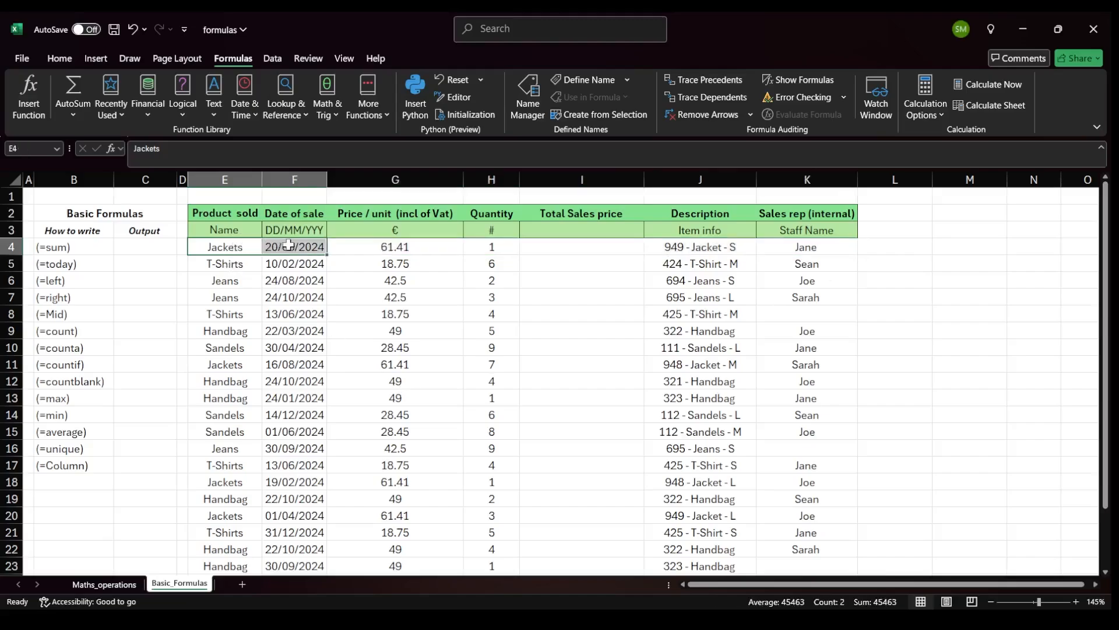
{"action": "left_click", "coordinate": [305, 245]}
{"action": "left_click", "coordinate": [379, 251]}
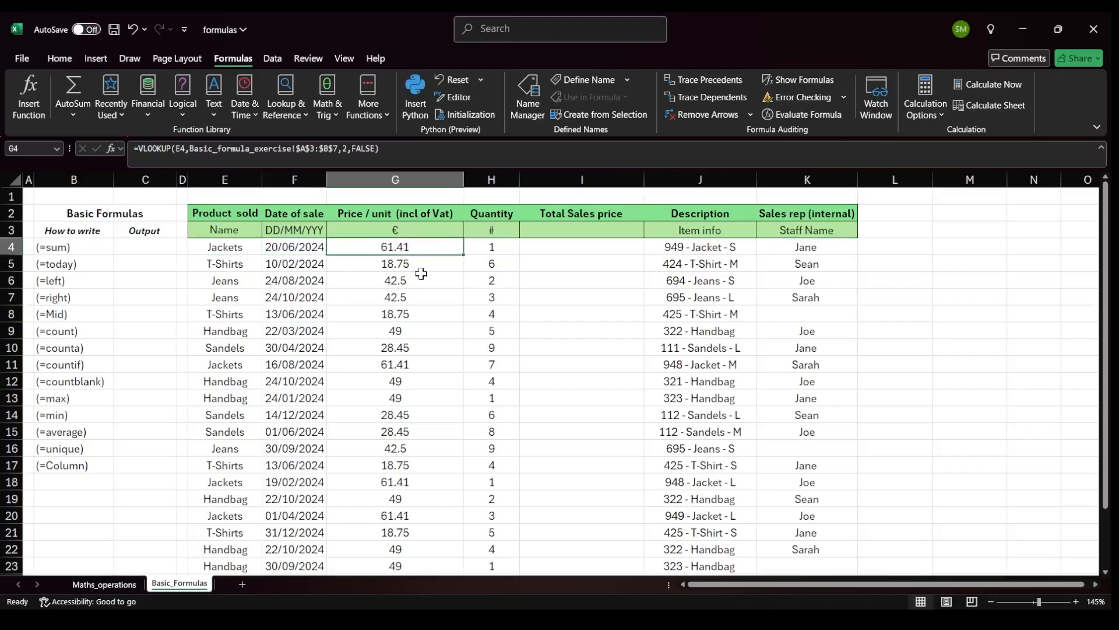
{"action": "left_click", "coordinate": [476, 252]}
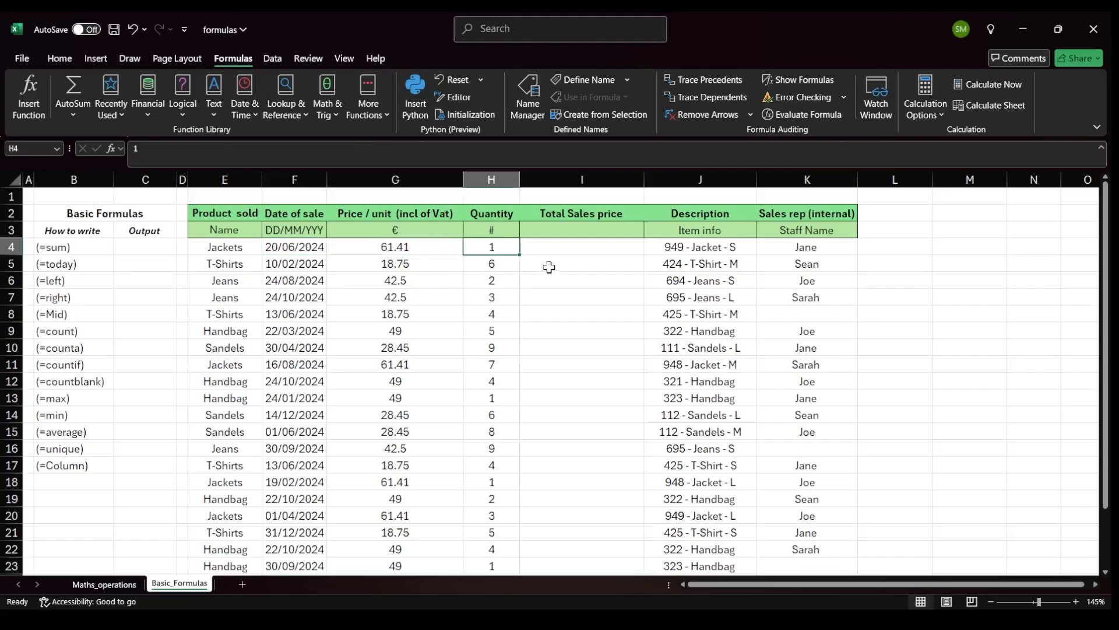
Examine the sales table columns, the basic formulas list and the formula behind the price per unit cells.
{"action": "left_click", "coordinate": [715, 249]}
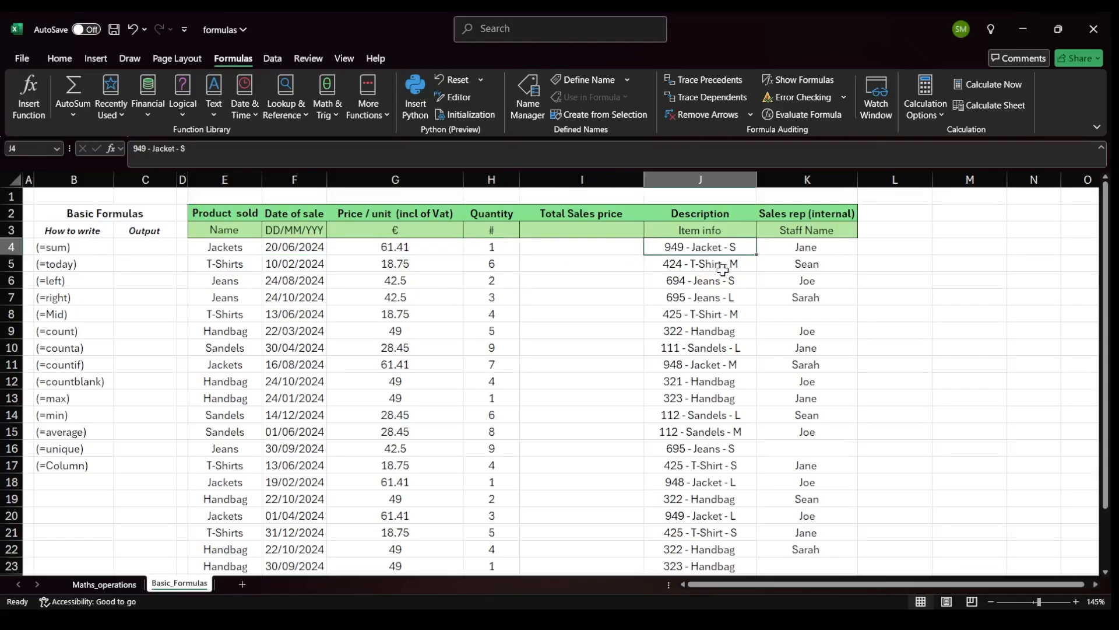
{"action": "left_click", "coordinate": [826, 247]}
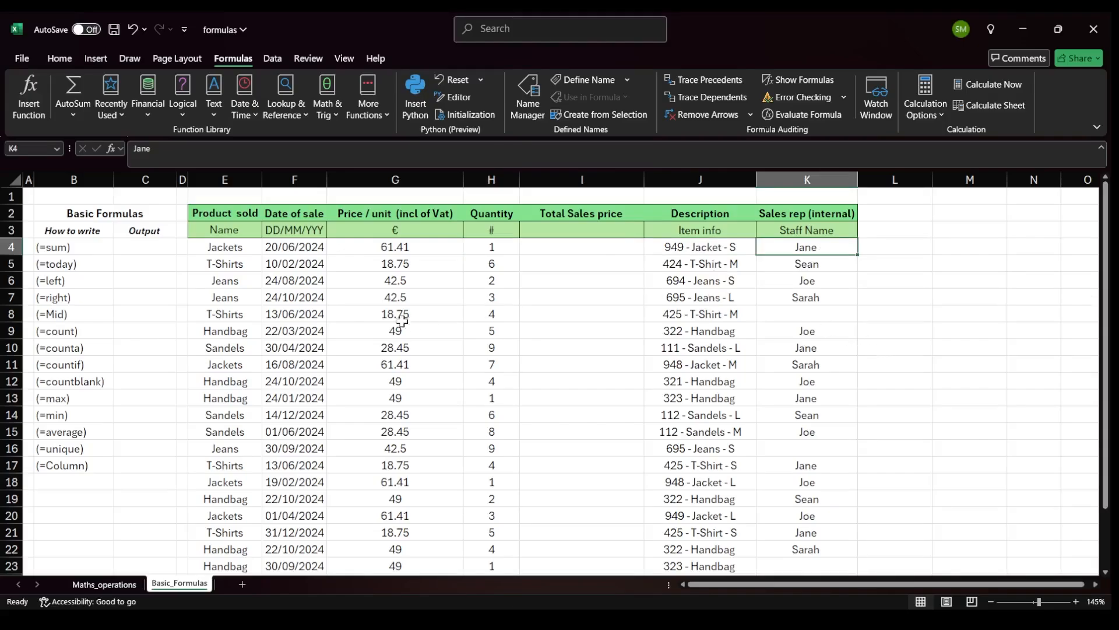
{"action": "scroll", "coordinate": [402, 324], "scroll_direction": "down", "scroll_amount": 3}
{"action": "left_click_drag", "start_coordinate": [224, 314], "coordinate": [497, 314]}
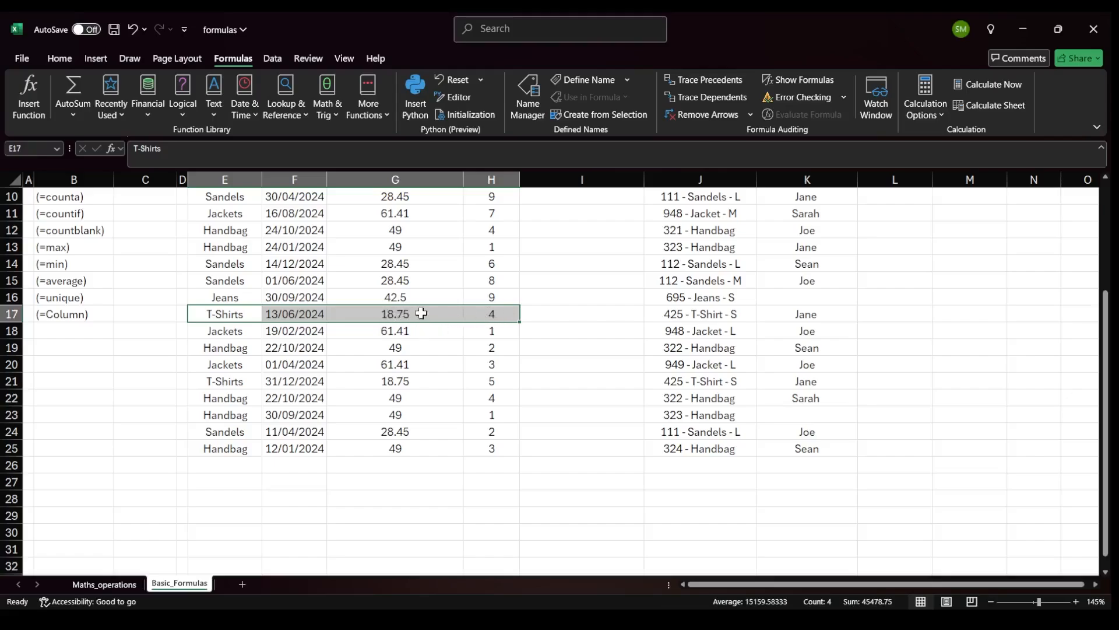
{"action": "left_click_drag", "start_coordinate": [706, 314], "coordinate": [780, 313]}
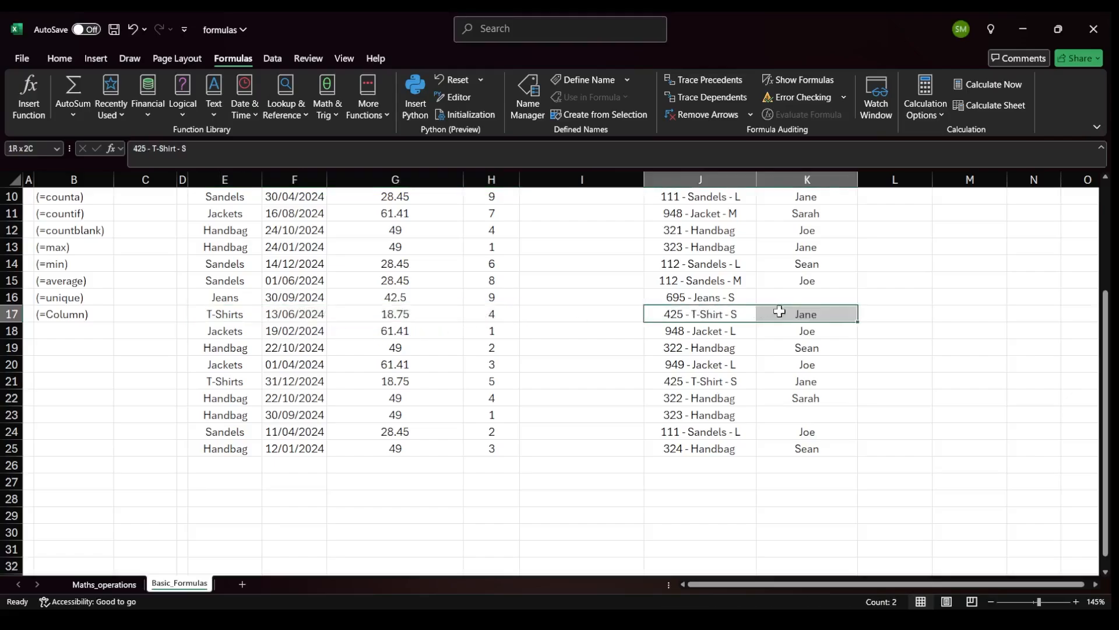
{"action": "scroll", "coordinate": [363, 319], "scroll_direction": "up", "scroll_amount": 3}
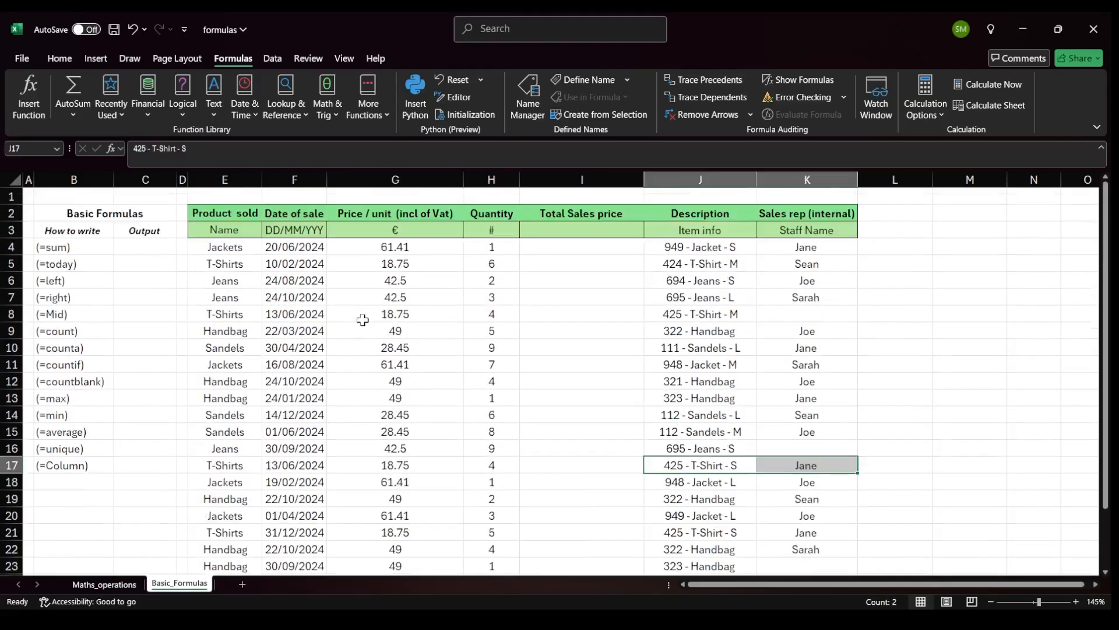
{"action": "left_click_drag", "start_coordinate": [46, 247], "coordinate": [57, 466]}
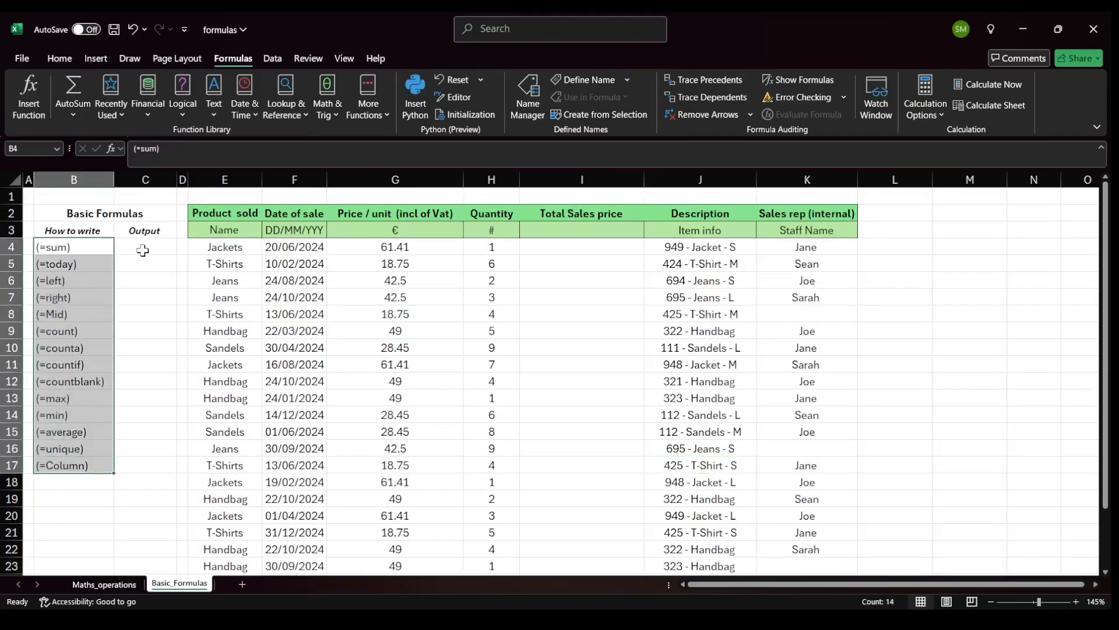
{"action": "left_click_drag", "start_coordinate": [142, 248], "coordinate": [154, 414]}
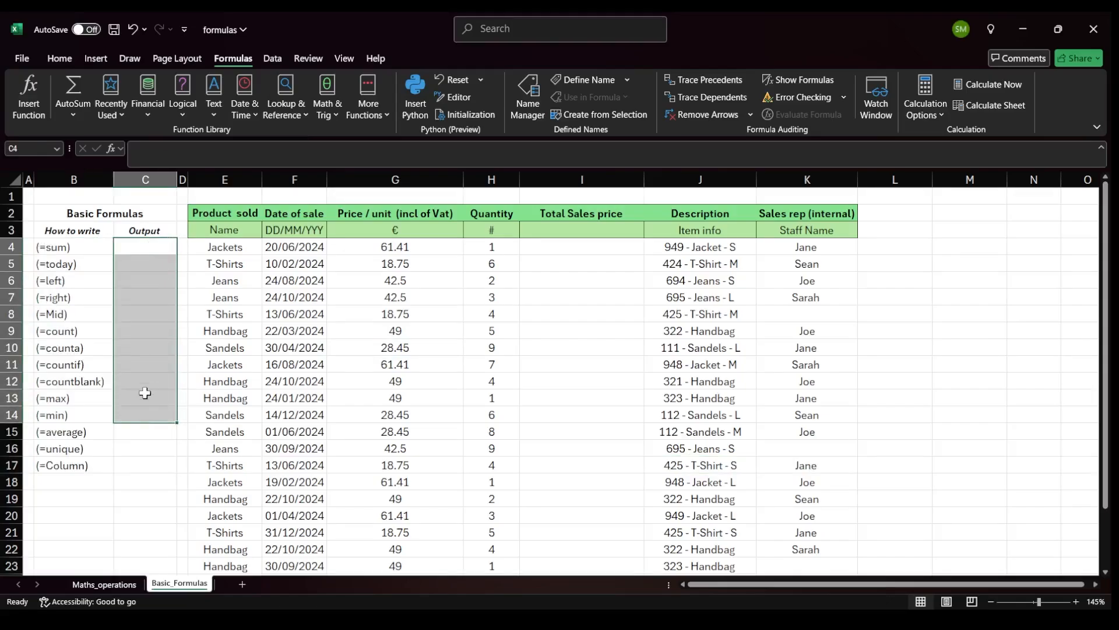
{"action": "left_click", "coordinate": [155, 249]}
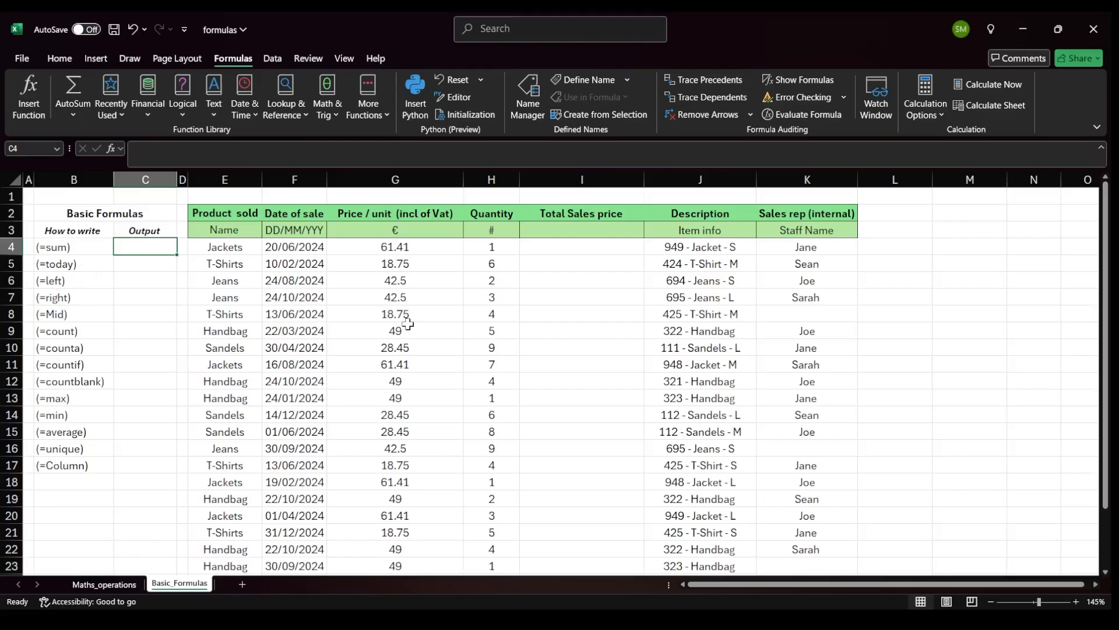
{"action": "left_click", "coordinate": [623, 246]}
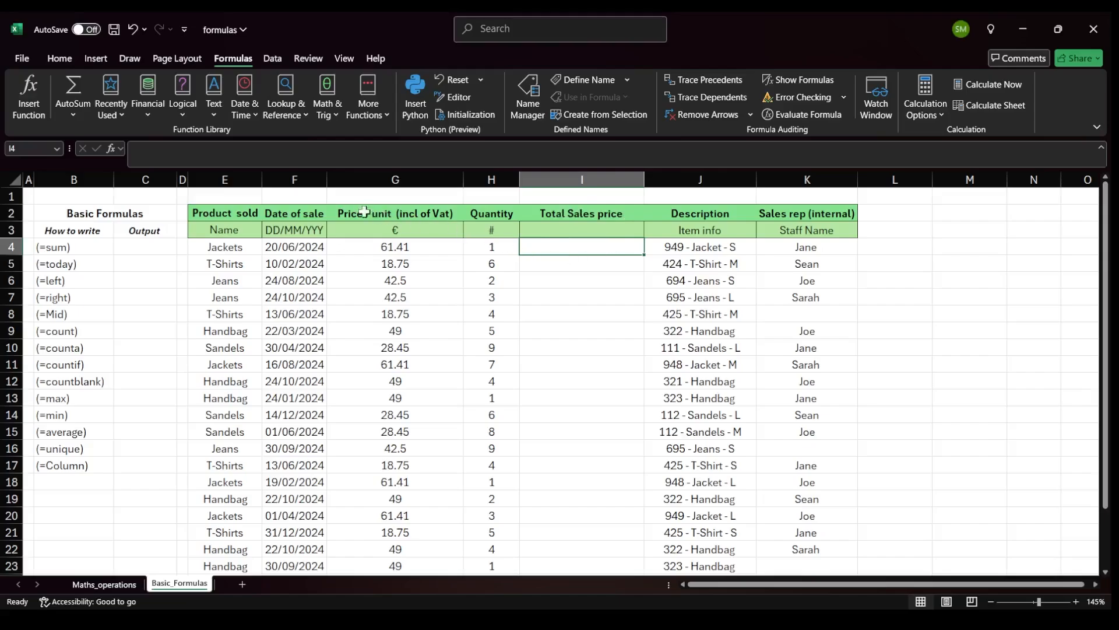
{"action": "left_click", "coordinate": [385, 250]}
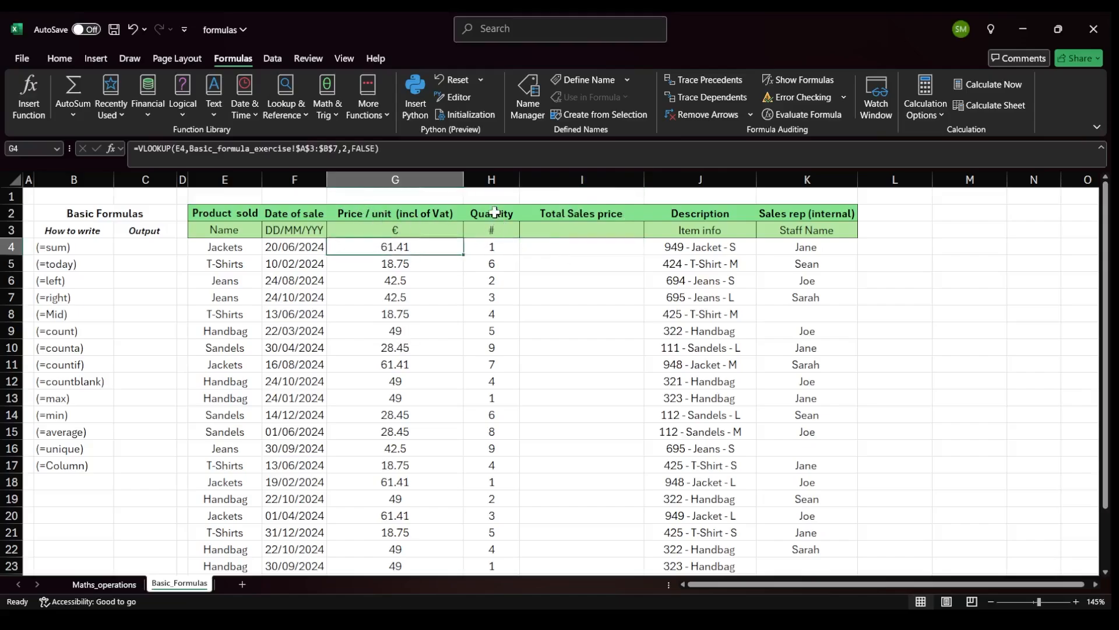
{"action": "left_click", "coordinate": [494, 212]}
{"action": "left_click", "coordinate": [492, 246]}
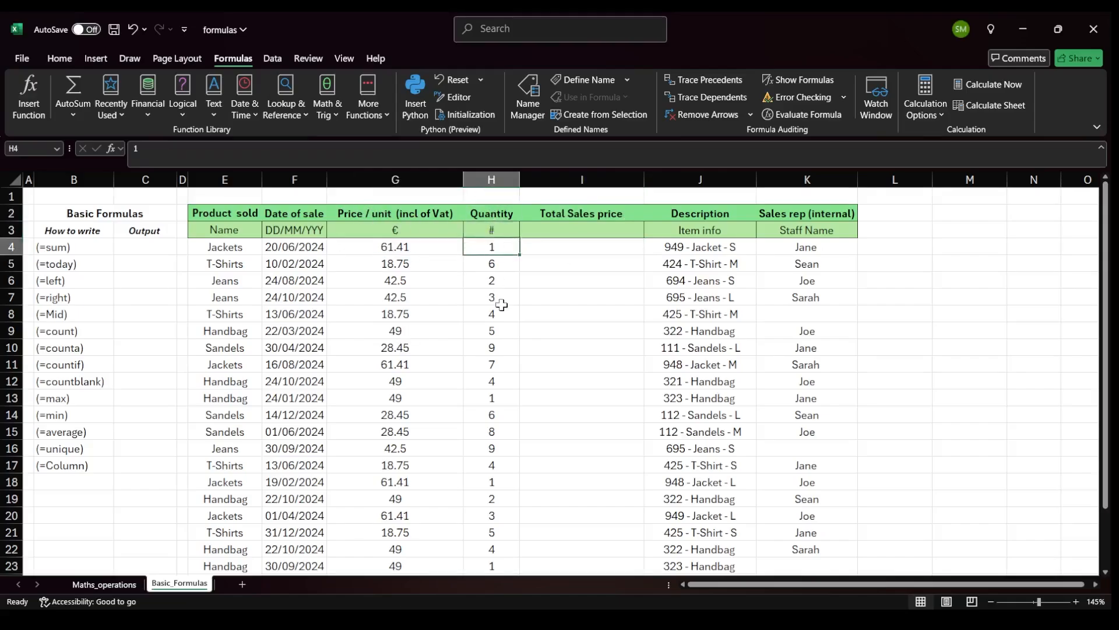
Enter the formula =G4*H4 in the first Total Sales price cell to multiply price by quantity.
{"action": "left_click", "coordinate": [579, 247]}
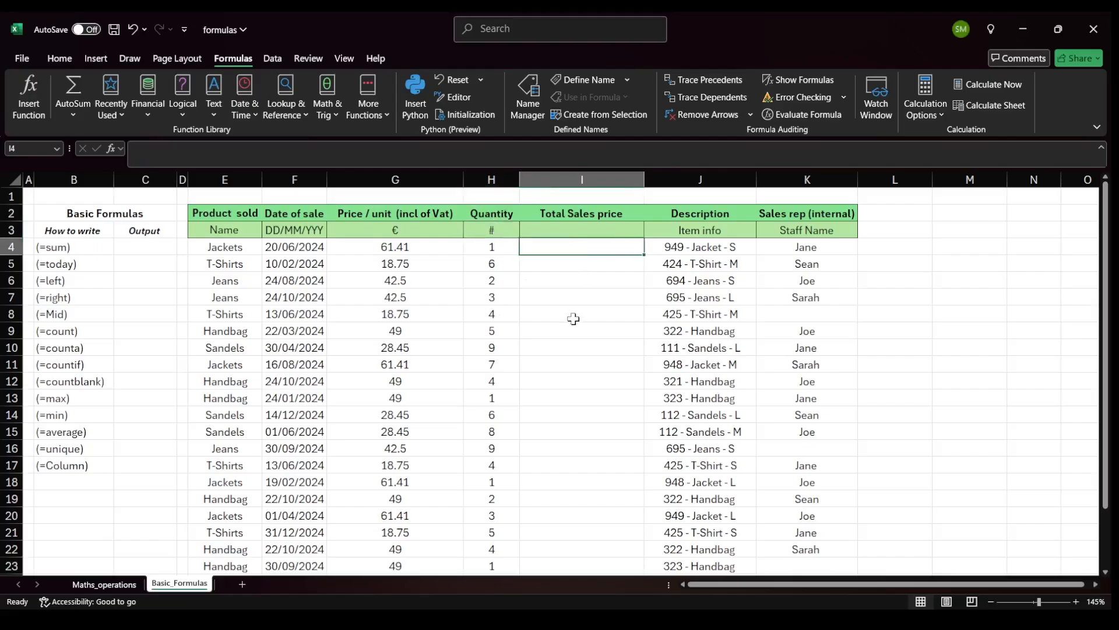
{"action": "type", "text": "="}
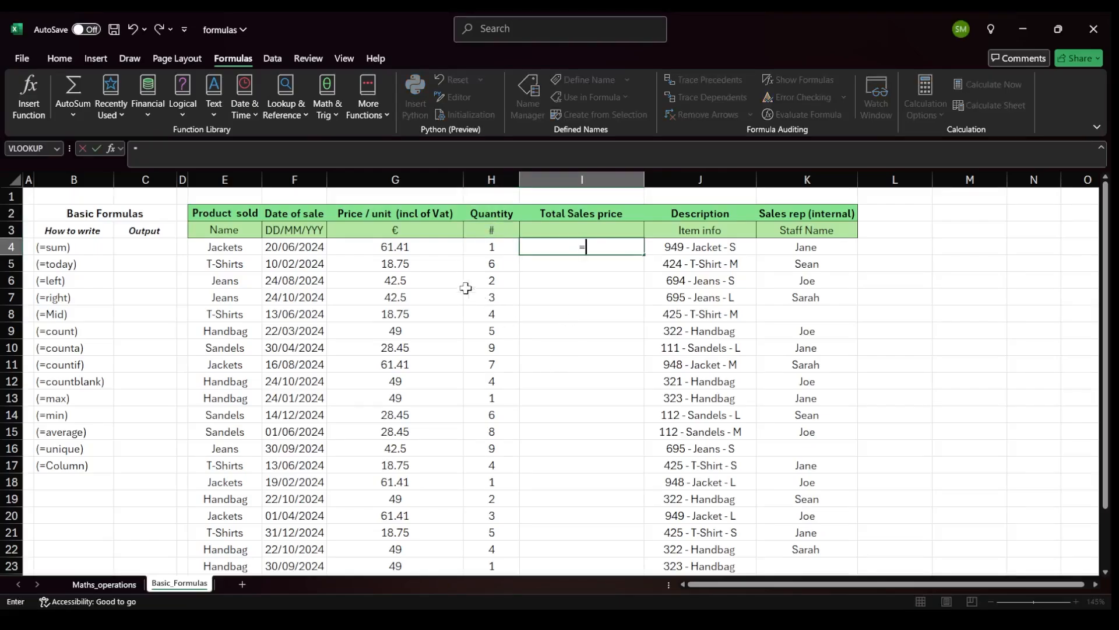
{"action": "left_click", "coordinate": [395, 247]}
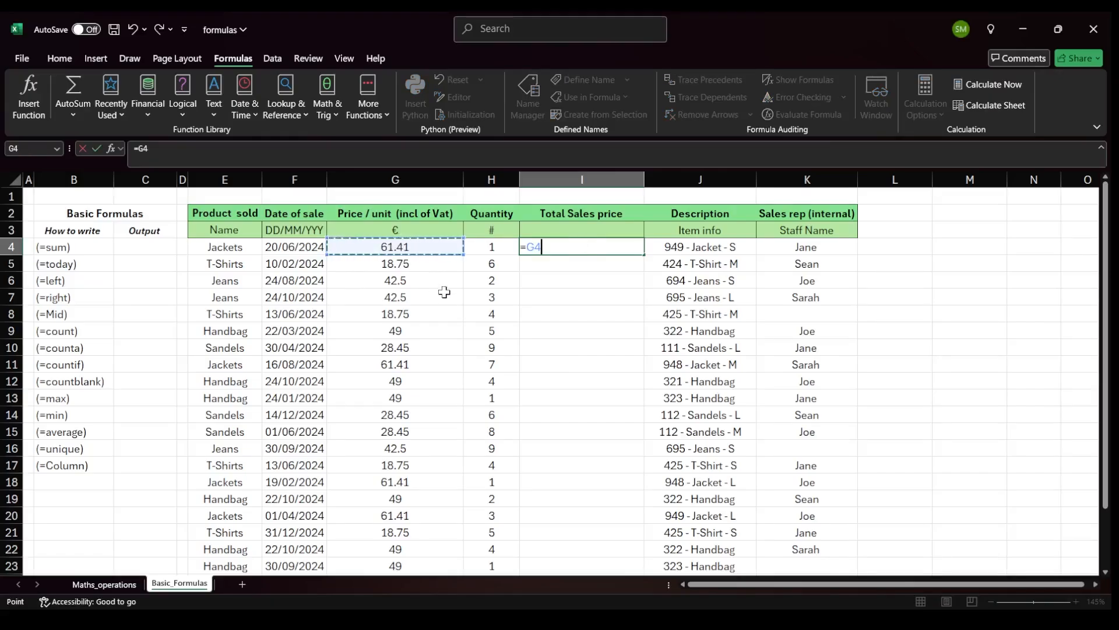
{"action": "type", "text": "*"}
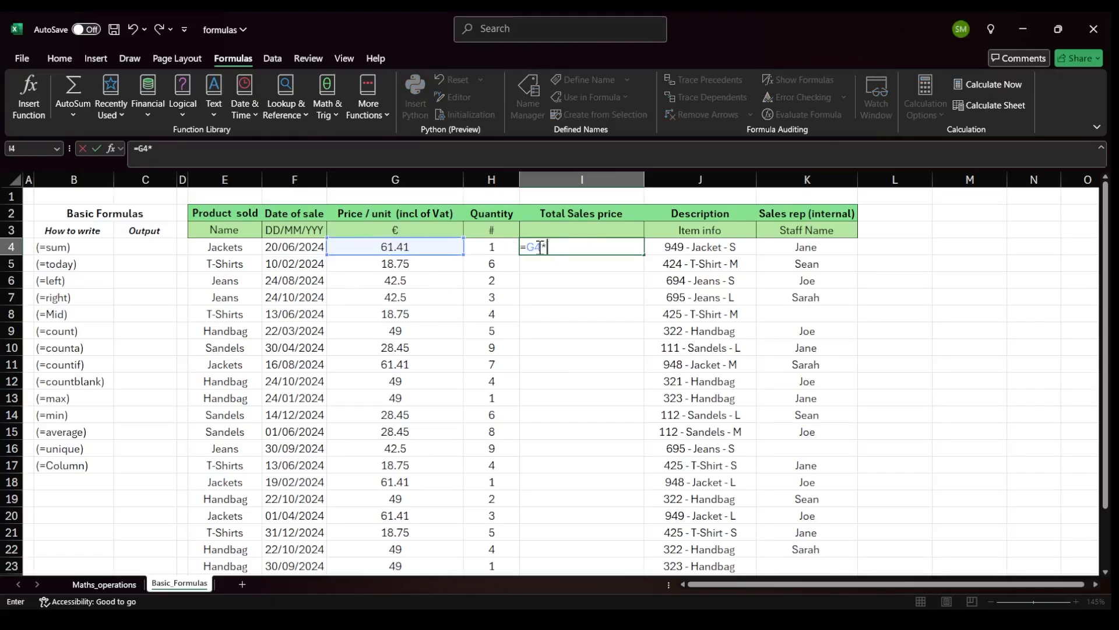
{"action": "left_click", "coordinate": [493, 246]}
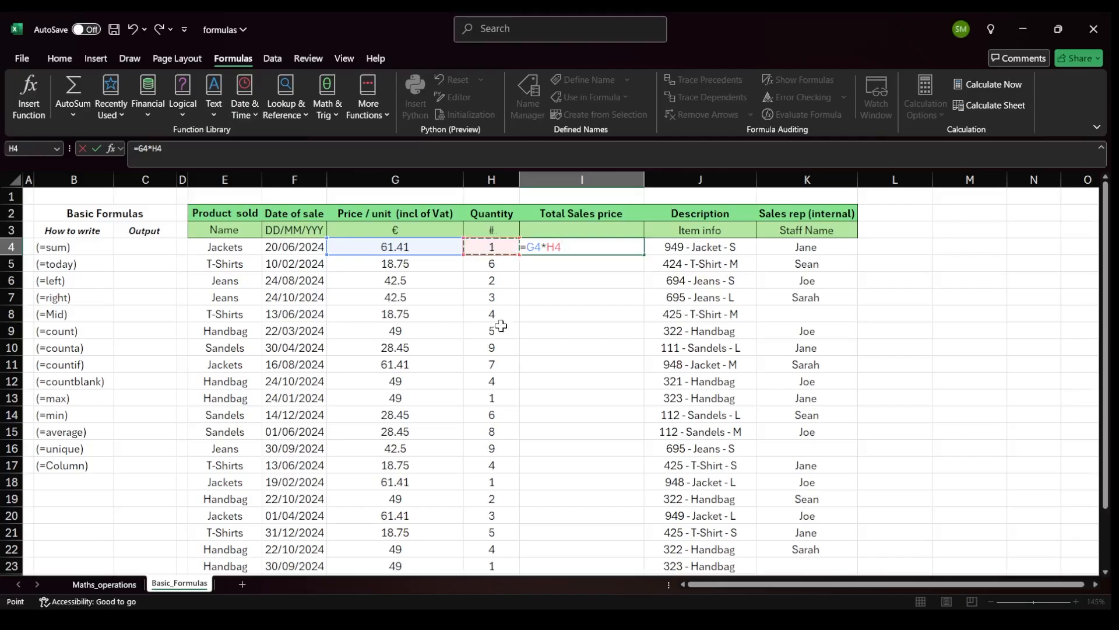
{"action": "key", "text": "Return"}
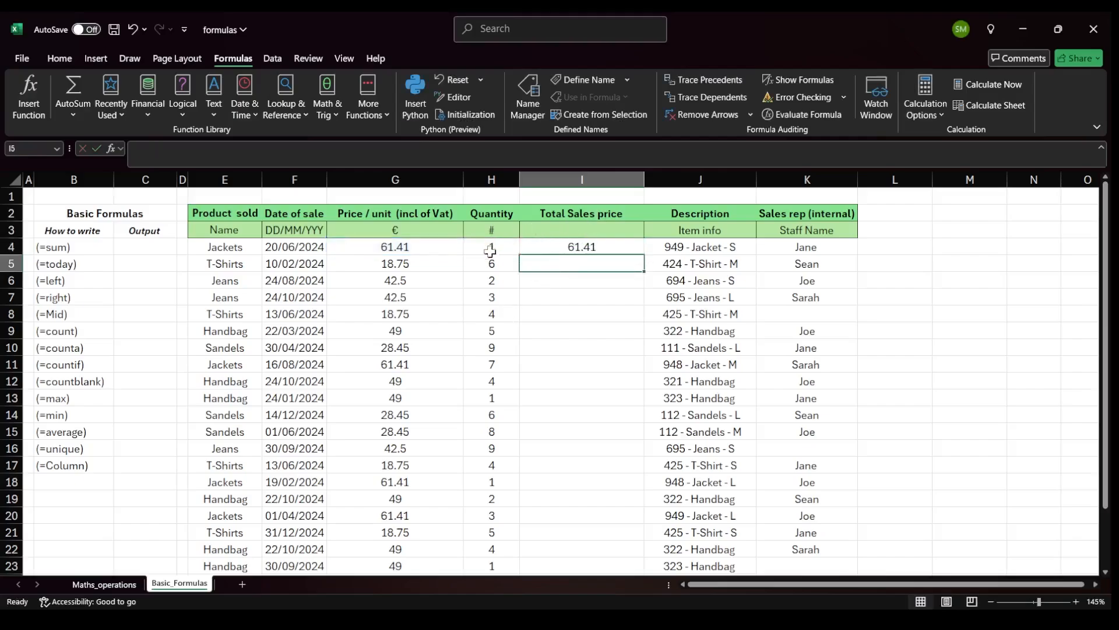
Review the price, quantity and total sales cells for the first sales rows.
{"action": "left_click", "coordinate": [230, 245]}
{"action": "left_click", "coordinate": [486, 245]}
{"action": "left_click", "coordinate": [441, 254]}
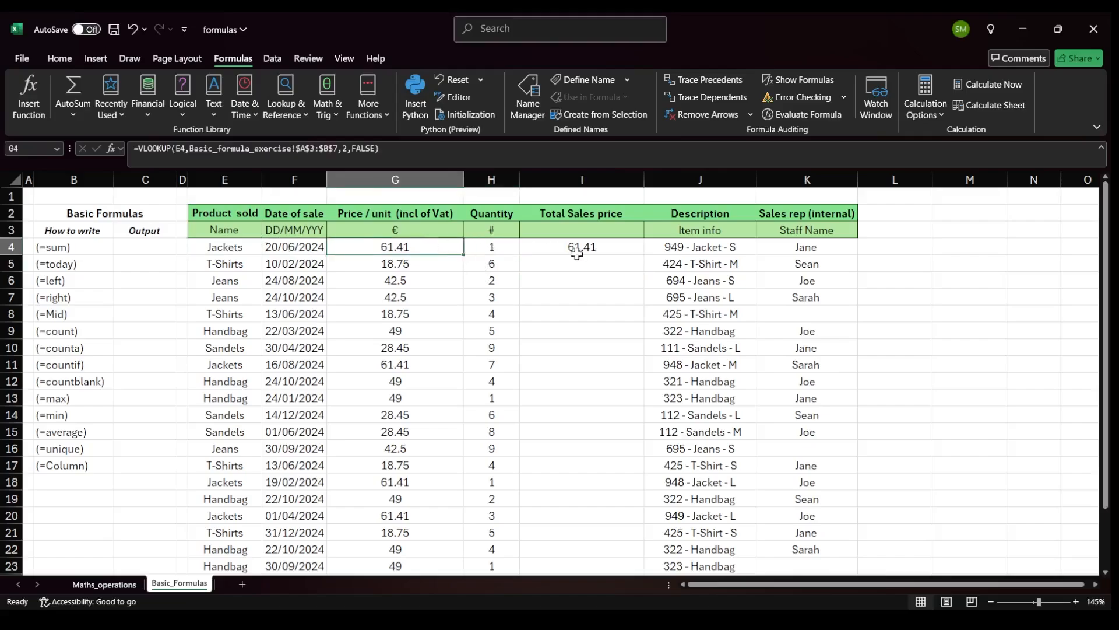
{"action": "left_click", "coordinate": [577, 253]}
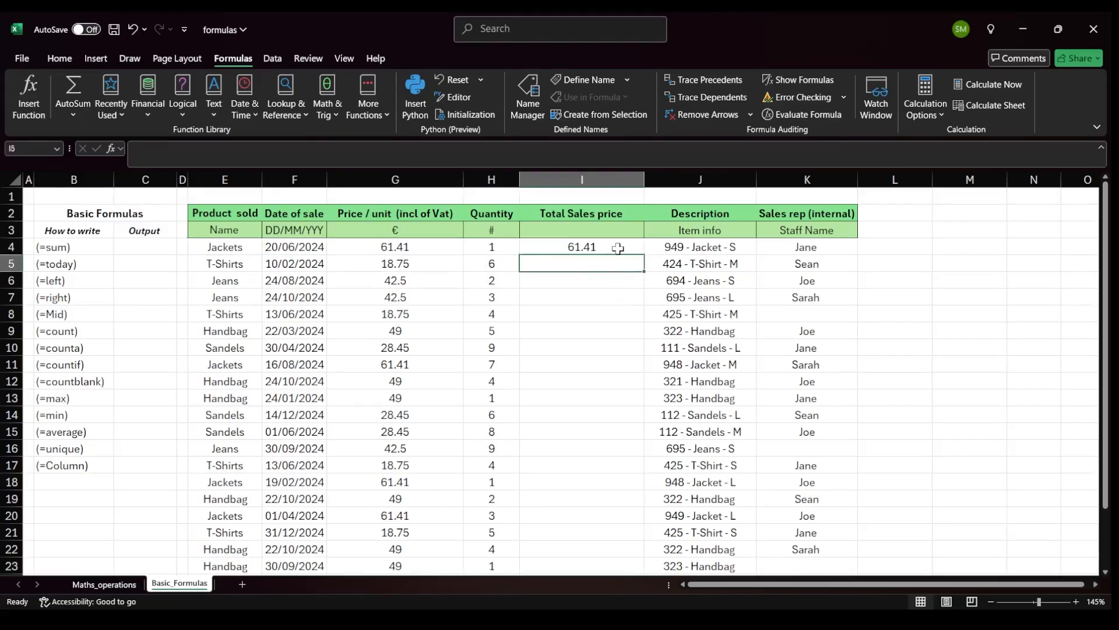
{"action": "left_click", "coordinate": [588, 264]}
{"action": "left_click", "coordinate": [586, 278]}
{"action": "left_click", "coordinate": [585, 298]}
{"action": "left_click", "coordinate": [583, 316]}
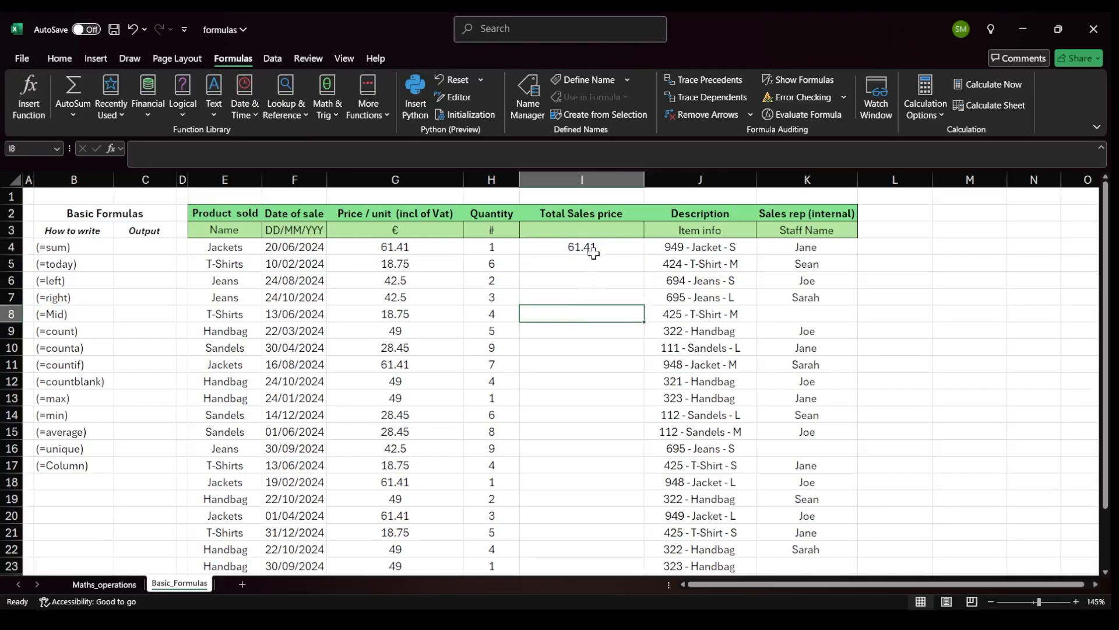
{"action": "left_click", "coordinate": [594, 252]}
{"action": "left_click", "coordinate": [577, 264]}
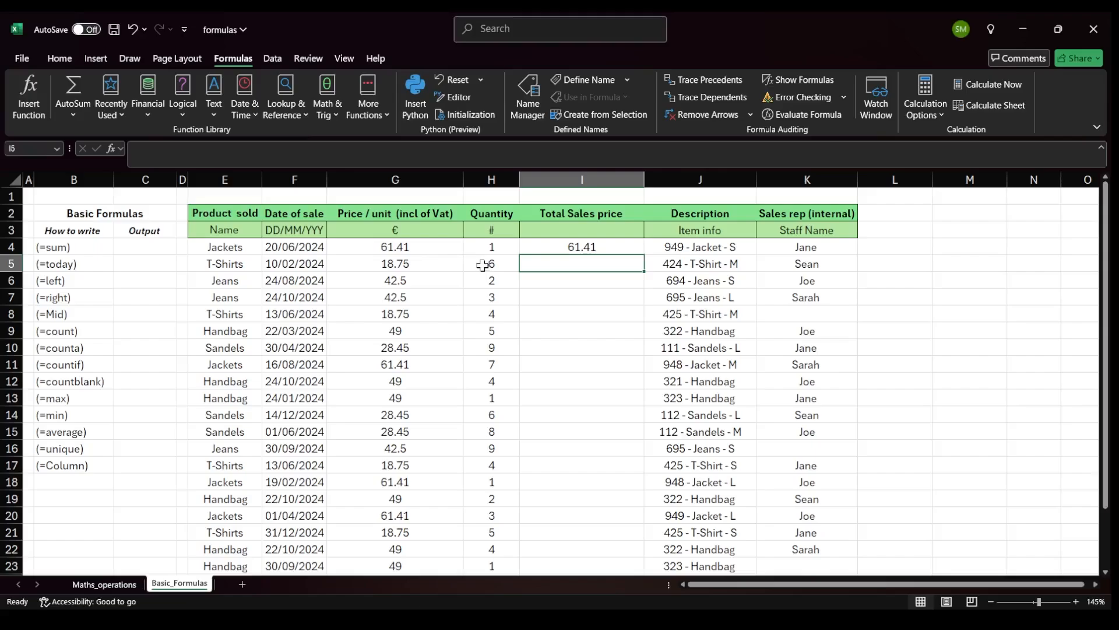
Fill the total sales formula down the Total Sales price column through row 25.
{"action": "left_click", "coordinate": [594, 248]}
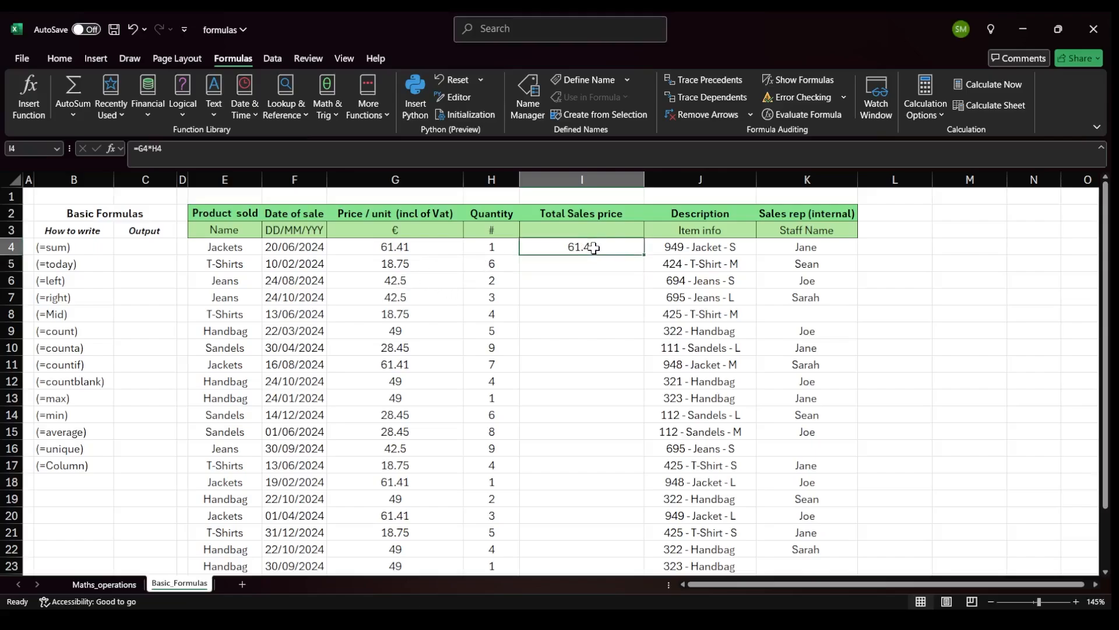
{"action": "double_click", "coordinate": [644, 255]}
{"action": "scroll", "coordinate": [614, 247], "scroll_direction": "down", "scroll_amount": 3}
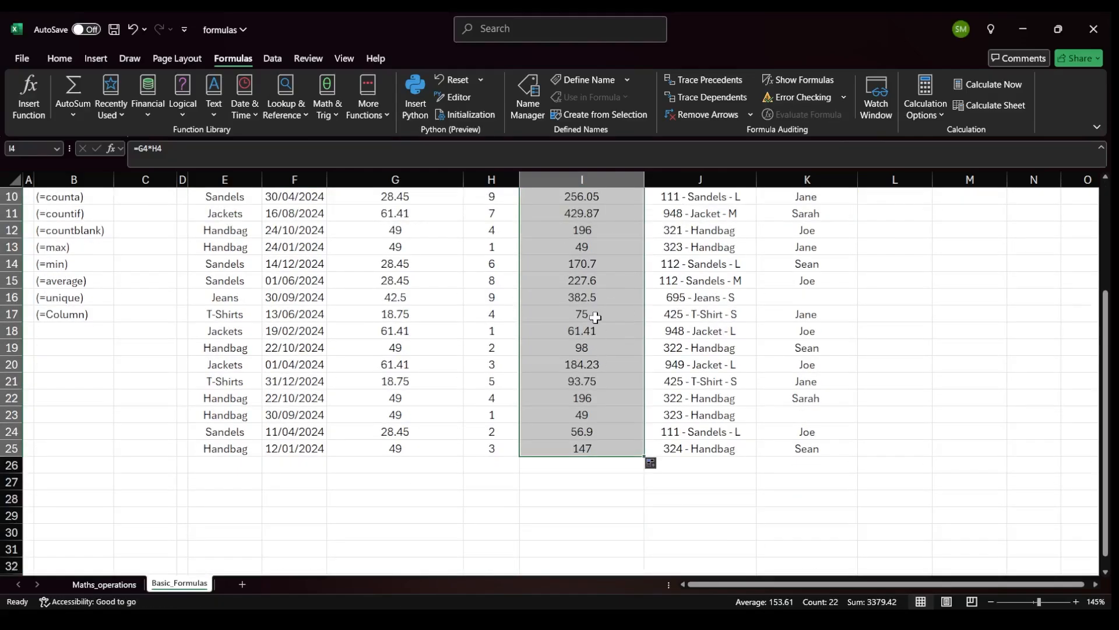
{"action": "left_click", "coordinate": [592, 280]}
{"action": "scroll", "coordinate": [304, 192], "scroll_direction": "up", "scroll_amount": 1}
{"action": "key", "text": "F2"}
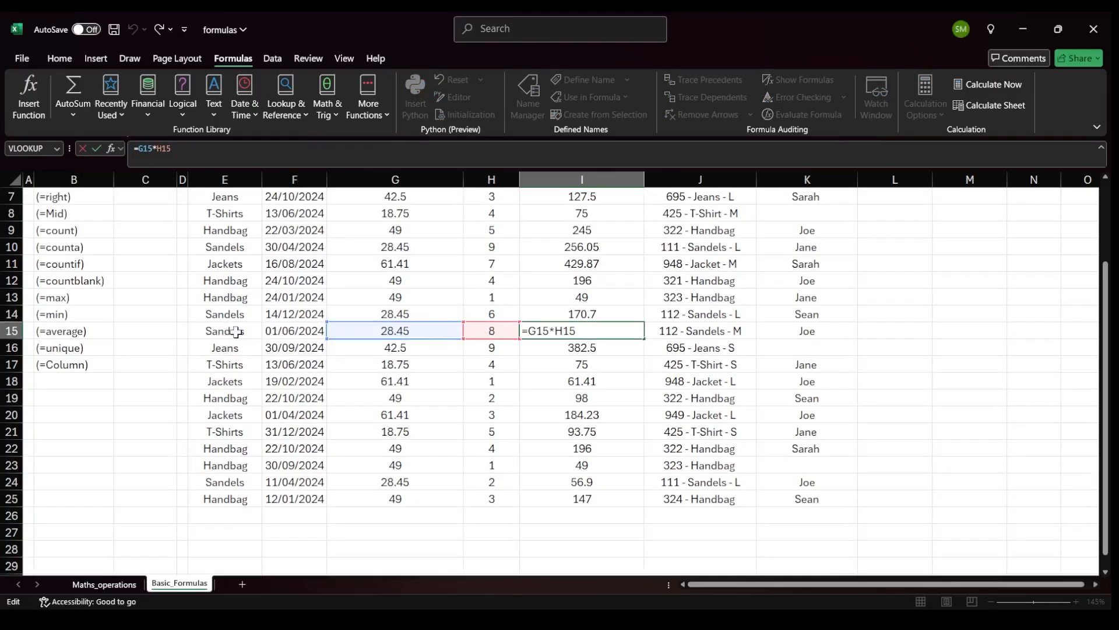
{"action": "key", "text": "Return"}
{"action": "scroll", "coordinate": [511, 340], "scroll_direction": "up", "scroll_amount": 2}
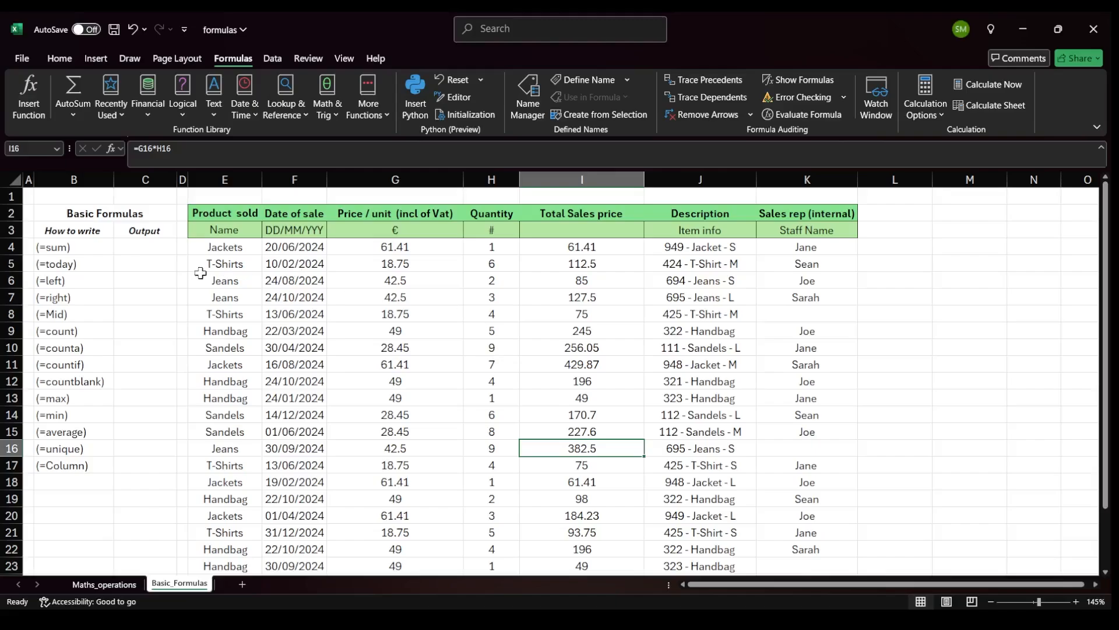
Enter =SUM(I4:I25) in the (=sum) output cell to total the sales prices.
{"action": "left_click", "coordinate": [140, 249]}
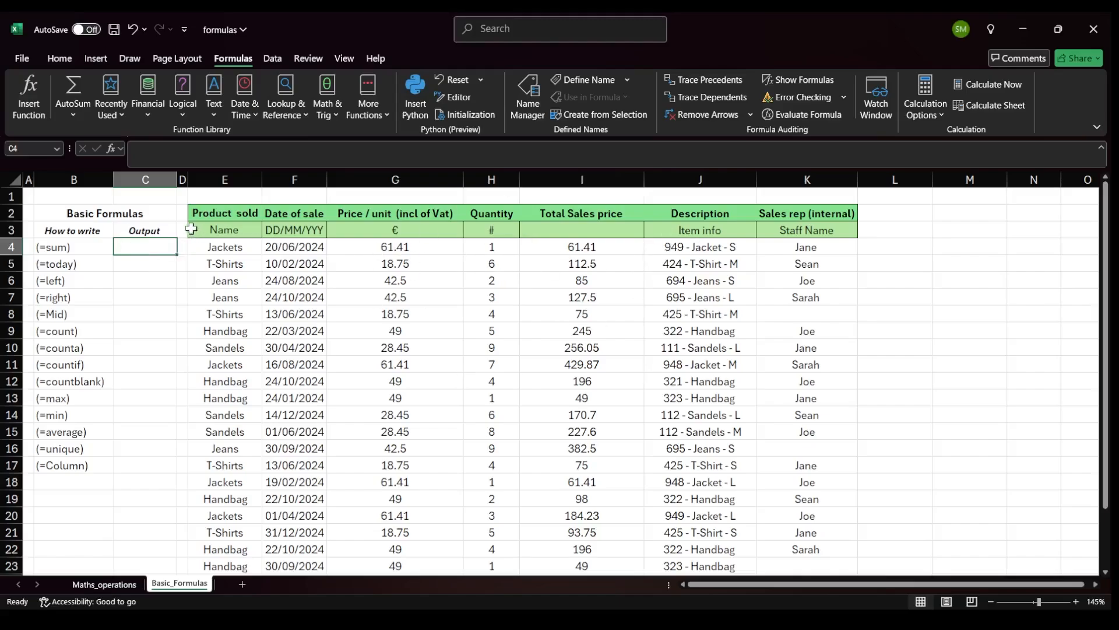
{"action": "type", "text": "=sum("}
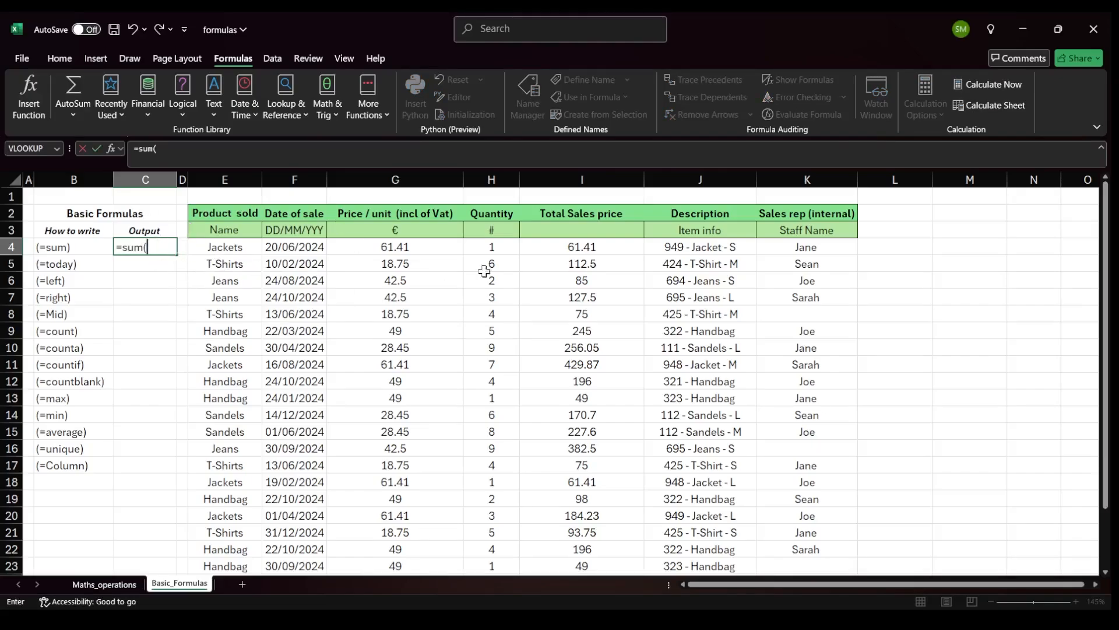
{"action": "left_click_drag", "start_coordinate": [580, 247], "coordinate": [569, 521]}
{"action": "type", "text": ")"}
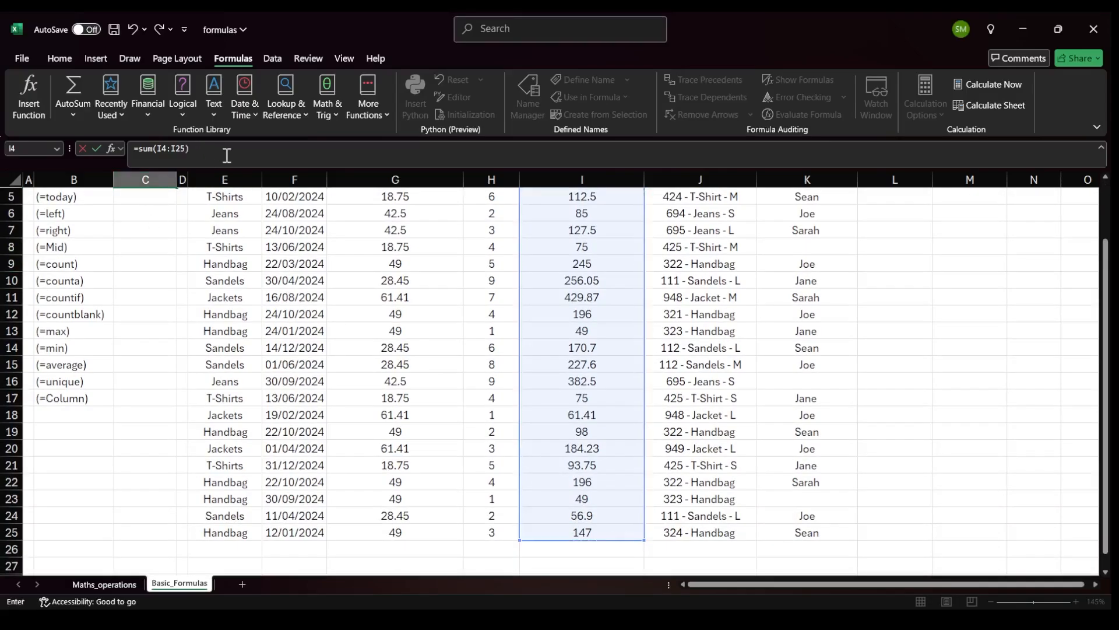
{"action": "key", "text": "Escape"}
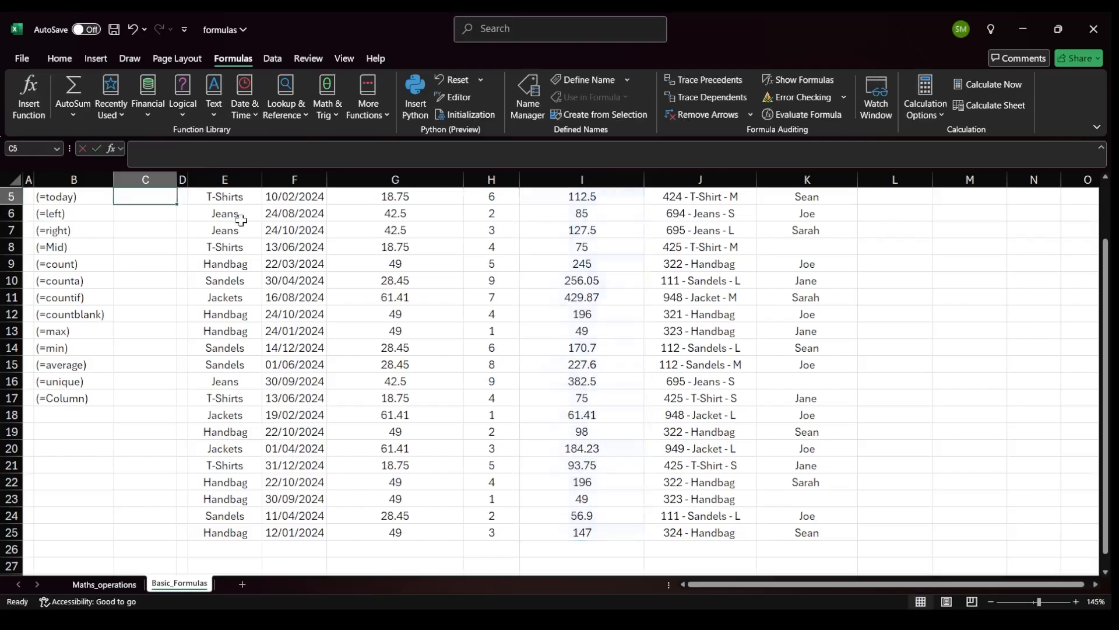
Compare the sum output with the total of the selected Total Sales price column.
{"action": "scroll", "coordinate": [245, 330], "scroll_direction": "up", "scroll_amount": 2}
{"action": "left_click", "coordinate": [150, 247]}
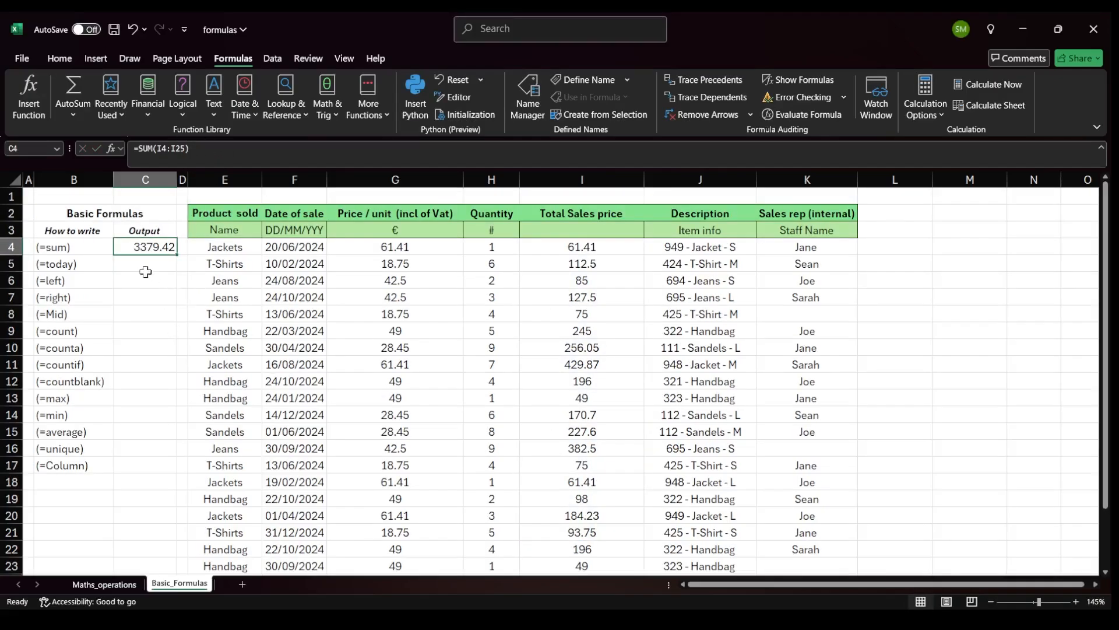
{"action": "left_click_drag", "start_coordinate": [582, 247], "coordinate": [580, 549]}
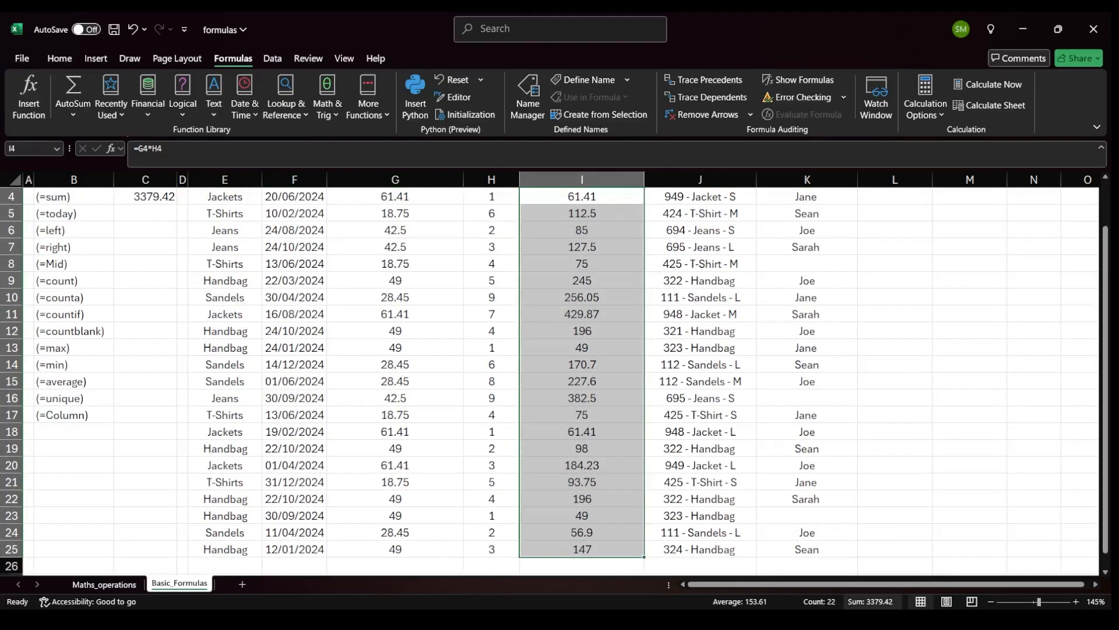
{"action": "scroll", "coordinate": [155, 249], "scroll_direction": "up", "scroll_amount": 1}
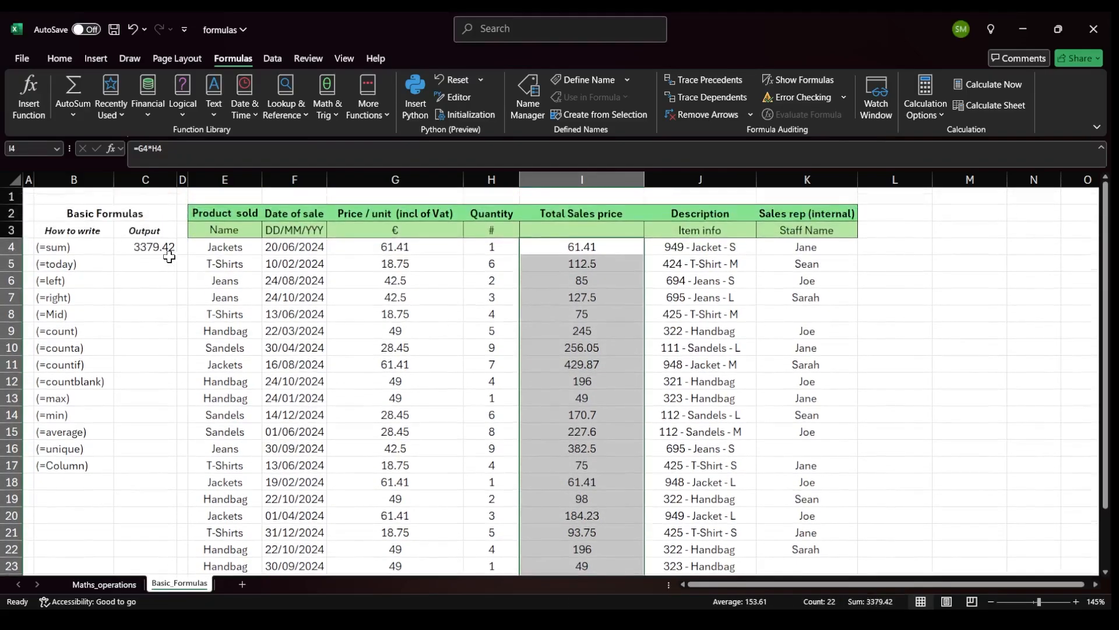
{"action": "left_click", "coordinate": [154, 248]}
Enter the formula =TODAY() in the (=today) output cell.
{"action": "left_click", "coordinate": [143, 264]}
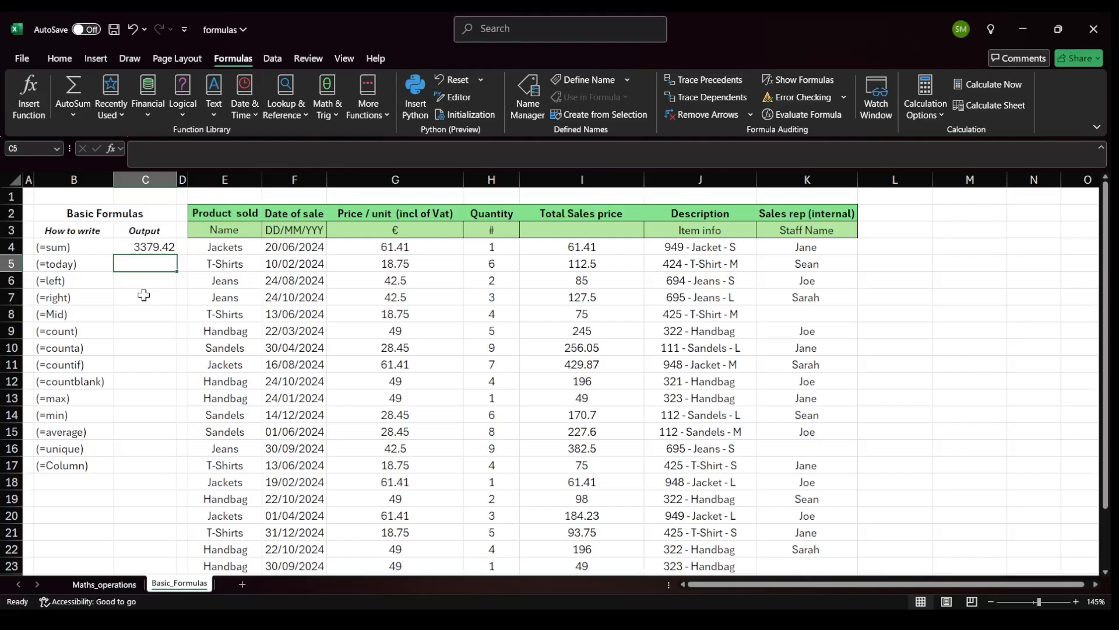
{"action": "type", "text": "="}
{"action": "type", "text": "today("}
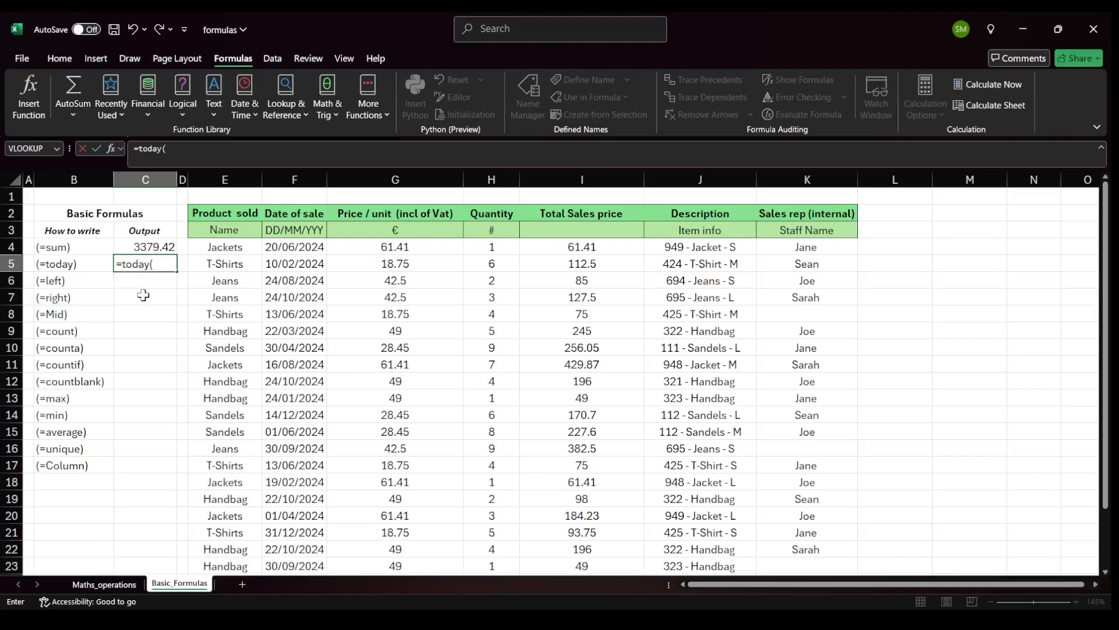
{"action": "key", "text": "ctrl+Return"}
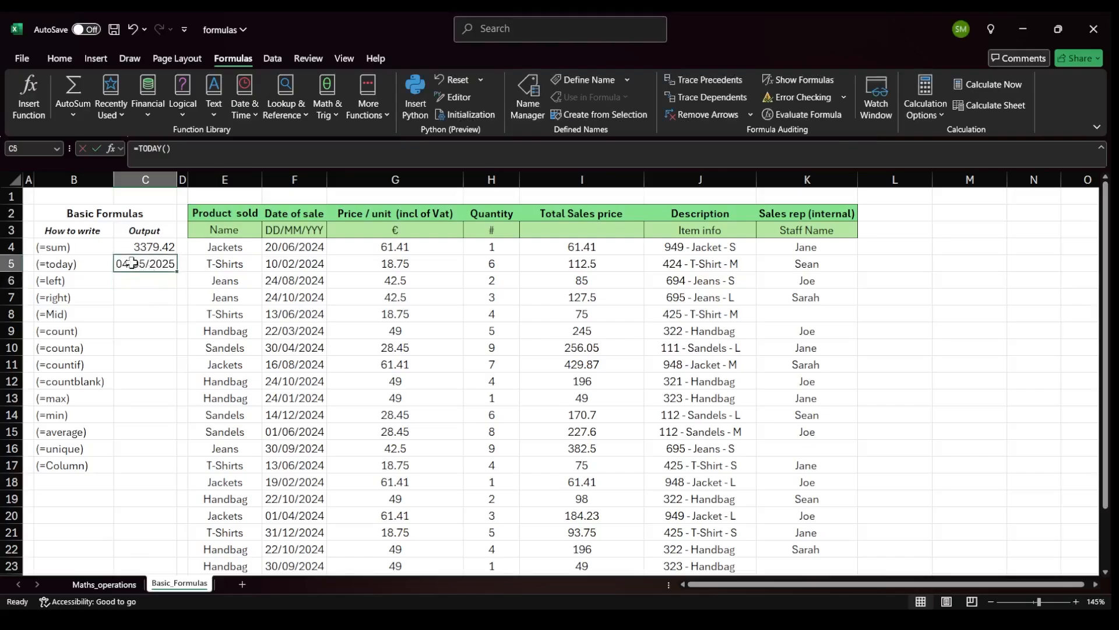
Examine the Description entries and the (=left), (=right) and (=Mid) labels in the How to write column.
{"action": "left_click", "coordinate": [143, 280]}
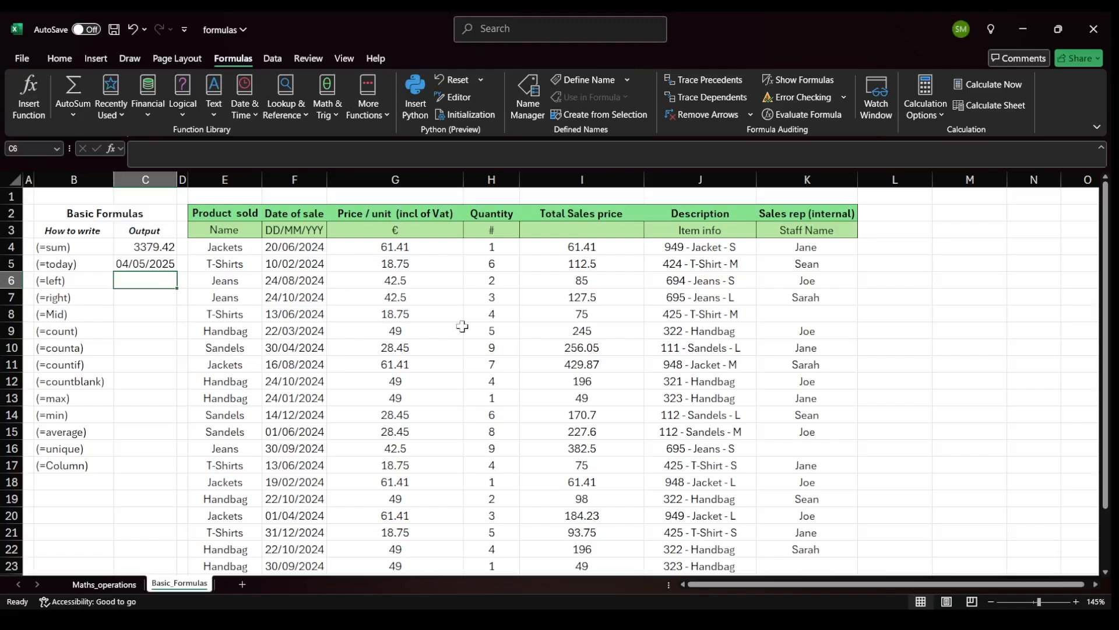
{"action": "left_click", "coordinate": [719, 247]}
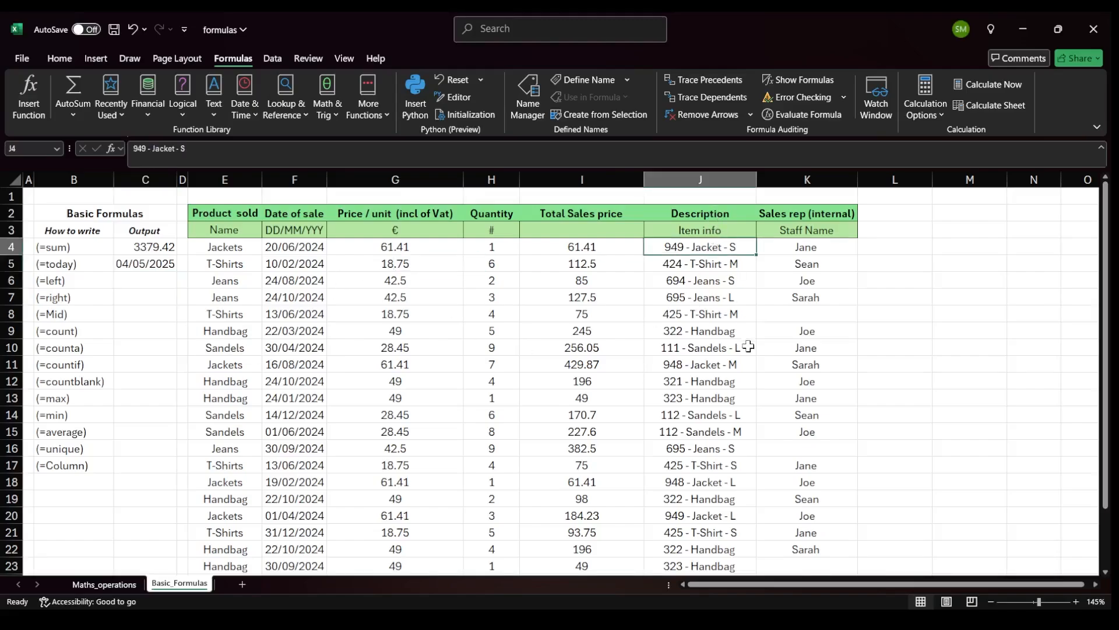
{"action": "left_click", "coordinate": [713, 264]}
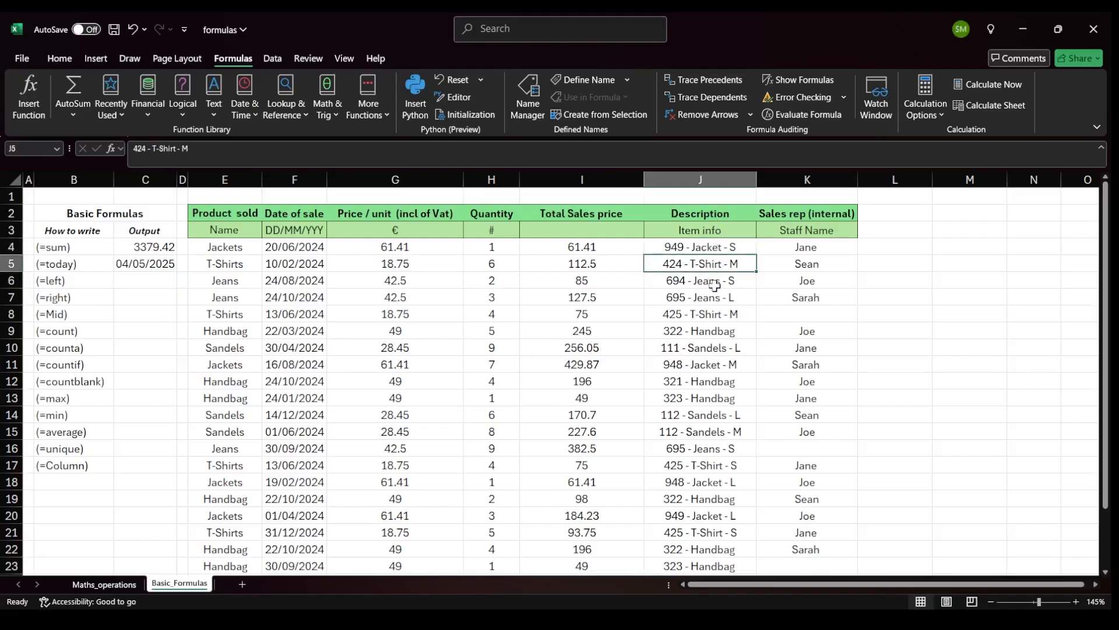
{"action": "left_click", "coordinate": [707, 246]}
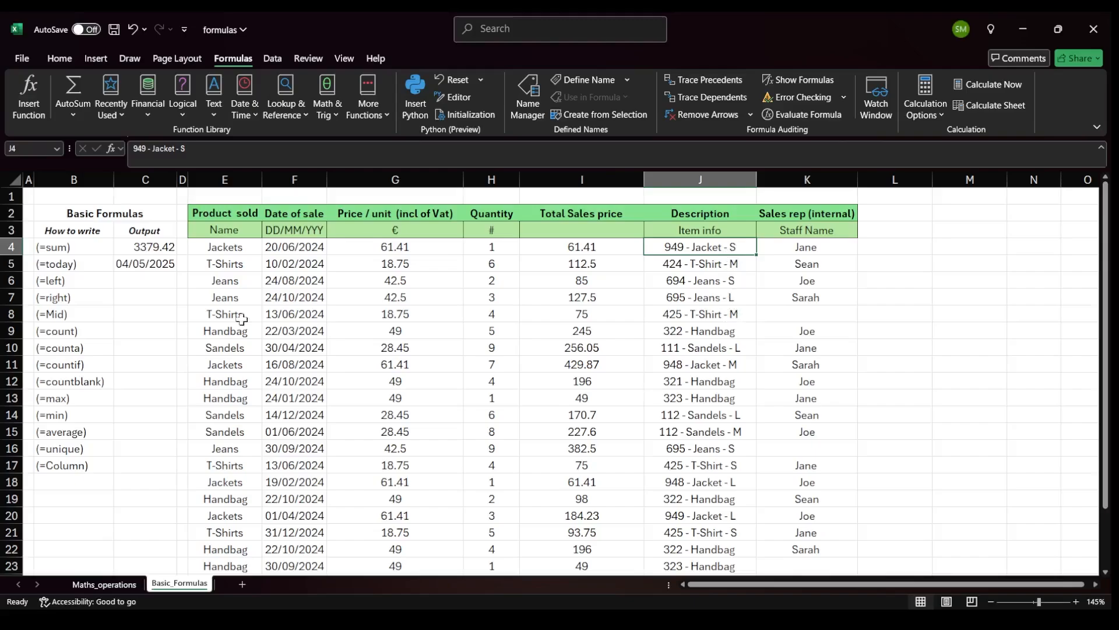
{"action": "left_click", "coordinate": [55, 278]}
{"action": "left_click_drag", "start_coordinate": [56, 278], "coordinate": [61, 315]}
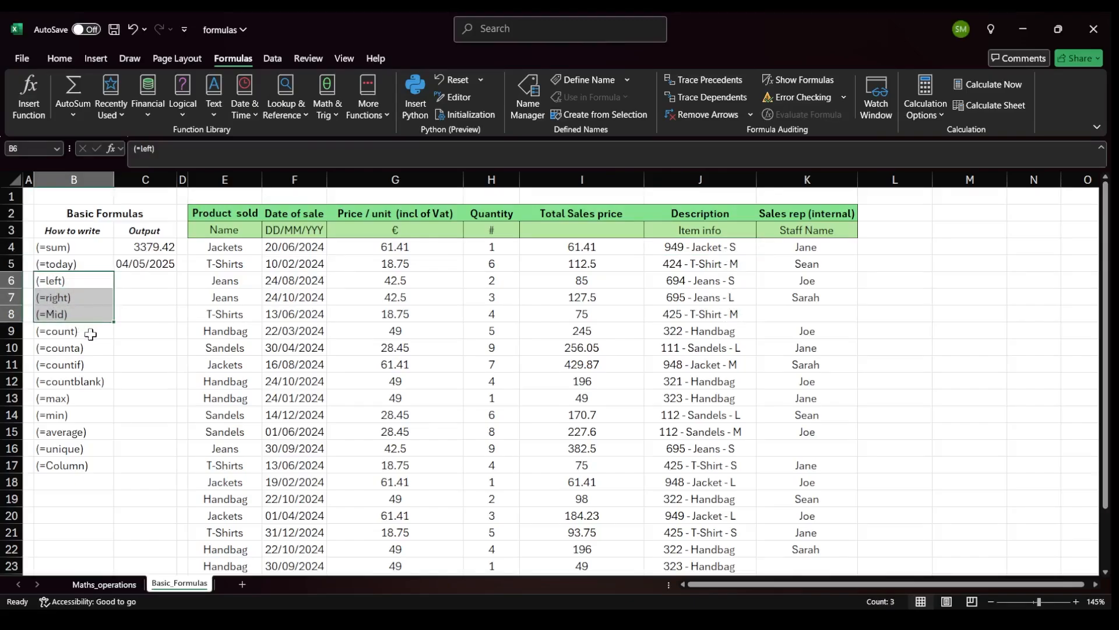
Enter =LEFT(J4,3) in the (=left) output cell to extract the first three characters of the description.
{"action": "left_click", "coordinate": [140, 279]}
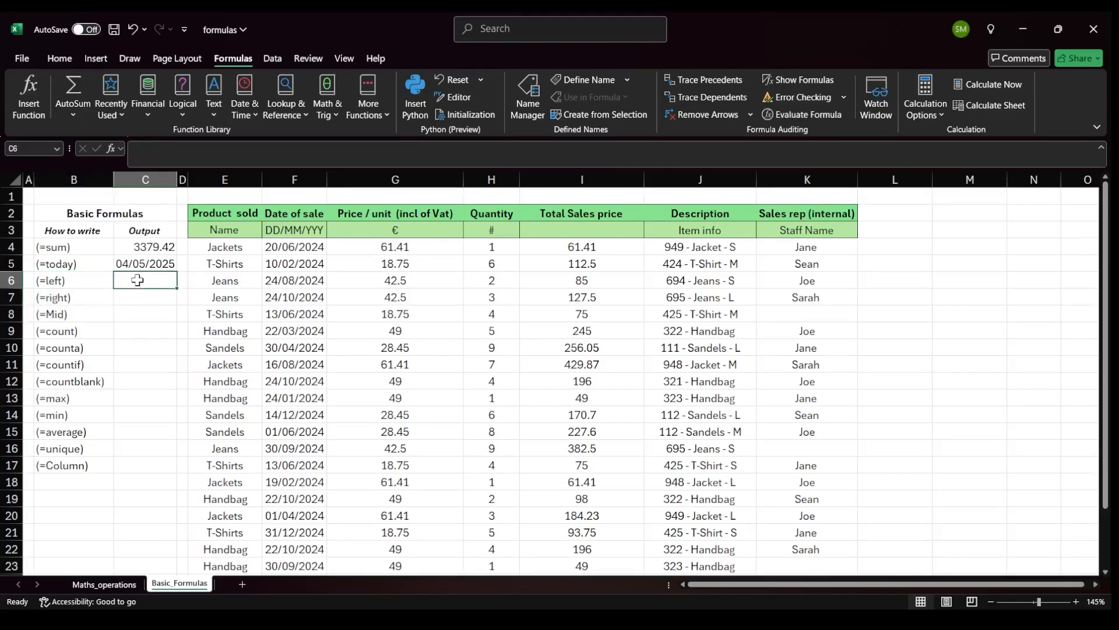
{"action": "type", "text": "=left("}
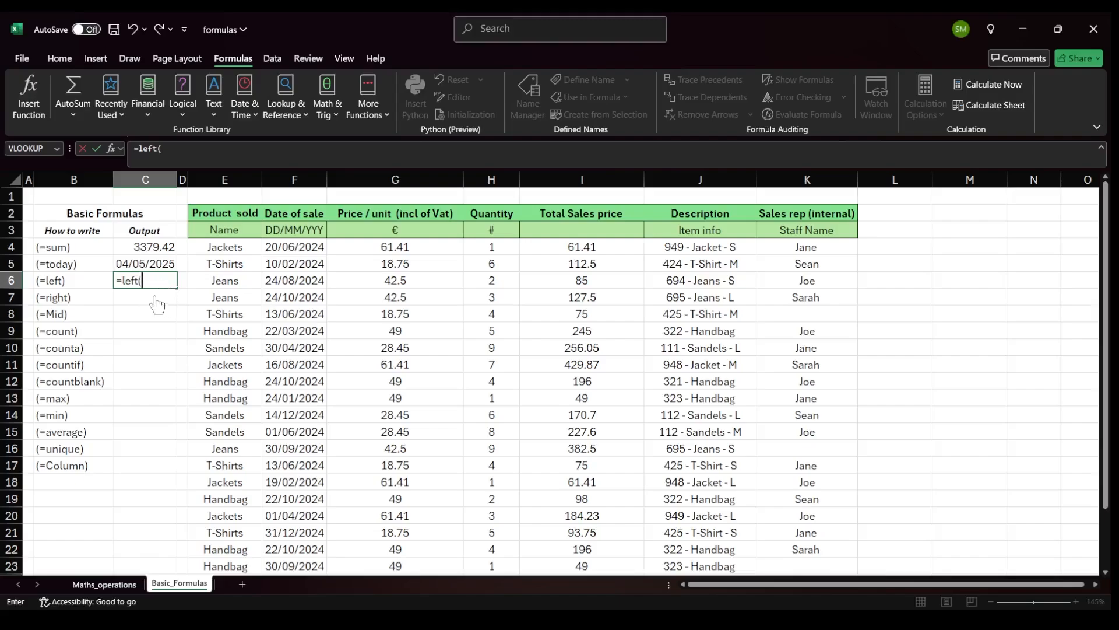
{"action": "left_click", "coordinate": [706, 246]}
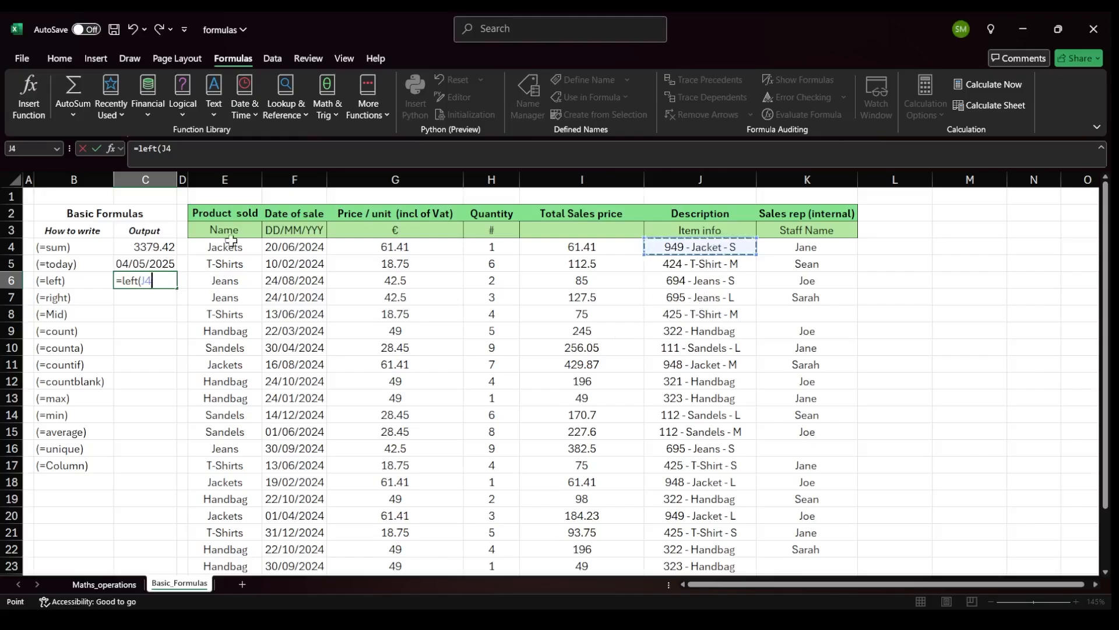
{"action": "type", "text": ",3"}
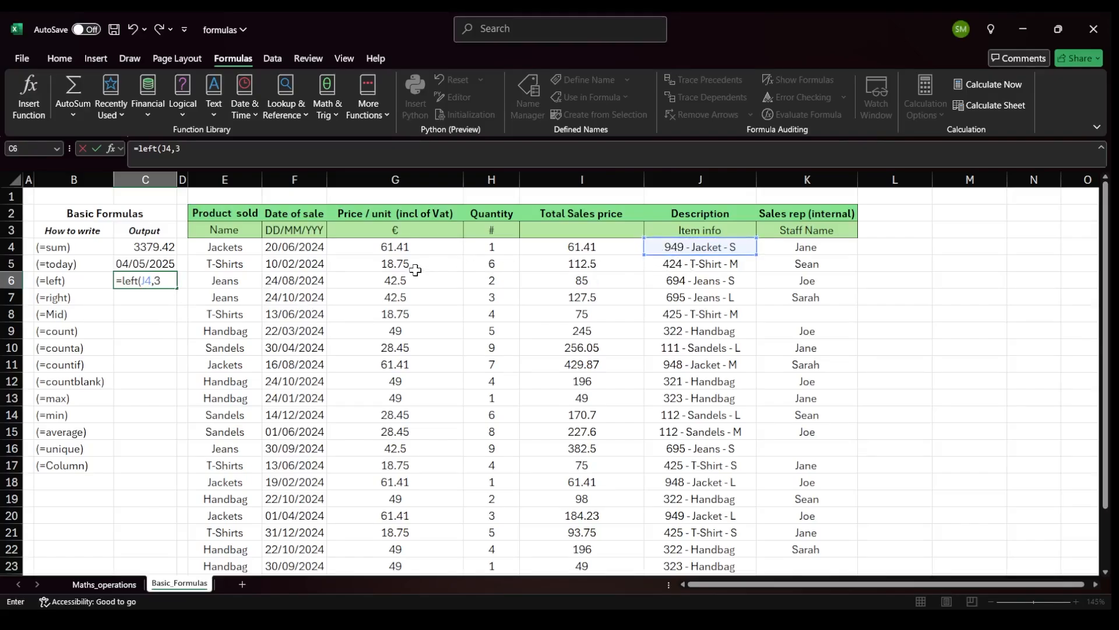
{"action": "key", "text": "Return"}
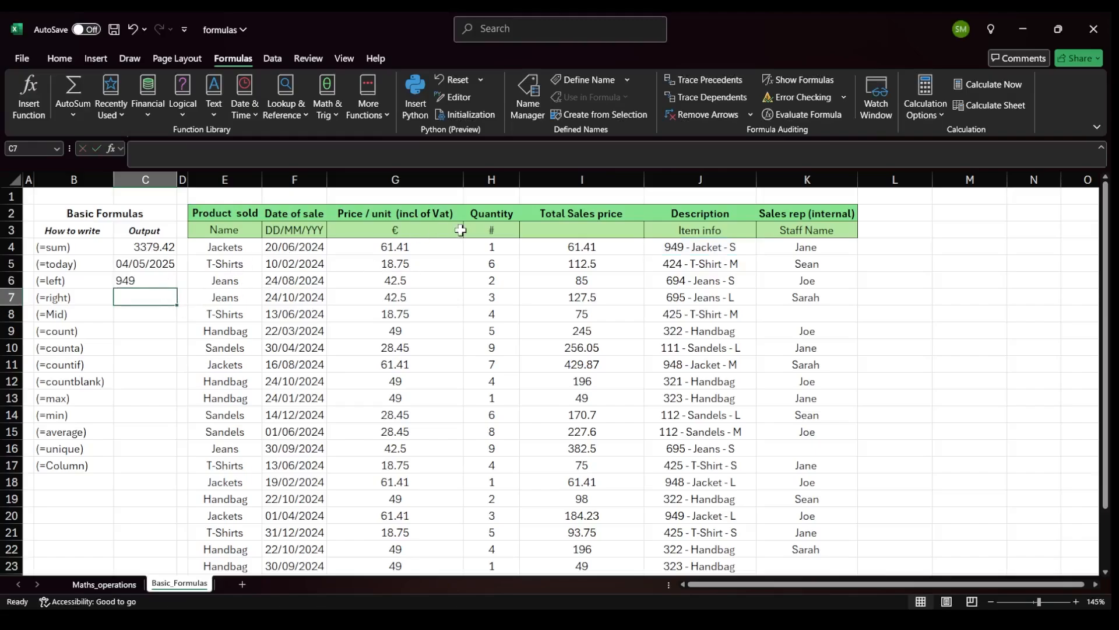
{"action": "left_click", "coordinate": [679, 250]}
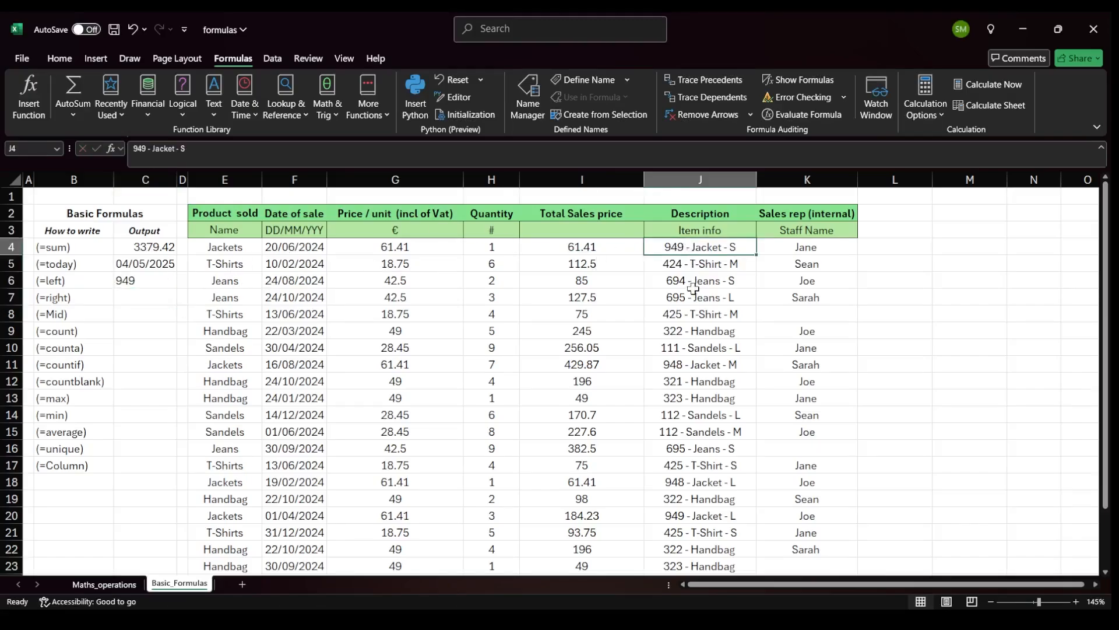
{"action": "left_click", "coordinate": [137, 281]}
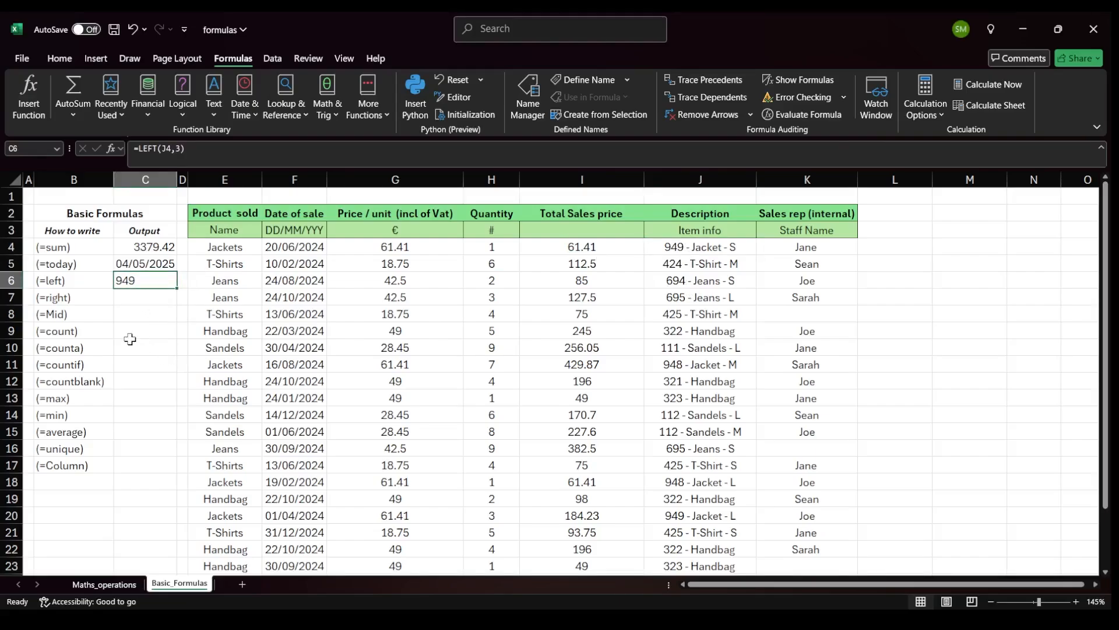
Insert a new column before Description and enter =LEFT(K4,3) in its first data row.
{"action": "left_click", "coordinate": [674, 173]}
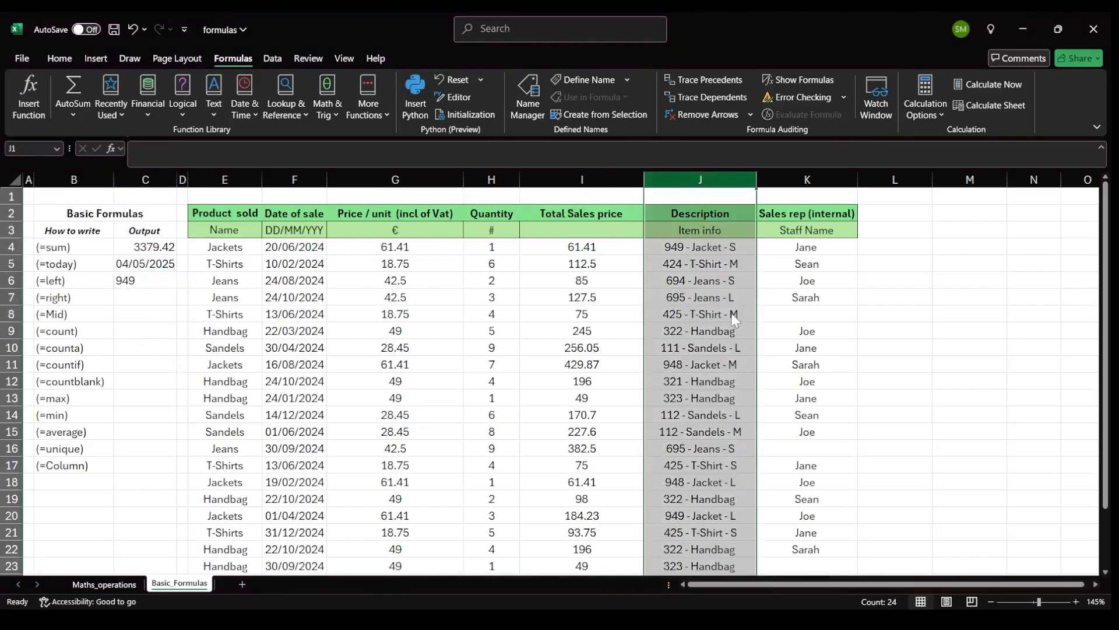
{"action": "key", "text": "ctrl+shift+plus"}
{"action": "left_click", "coordinate": [718, 244]}
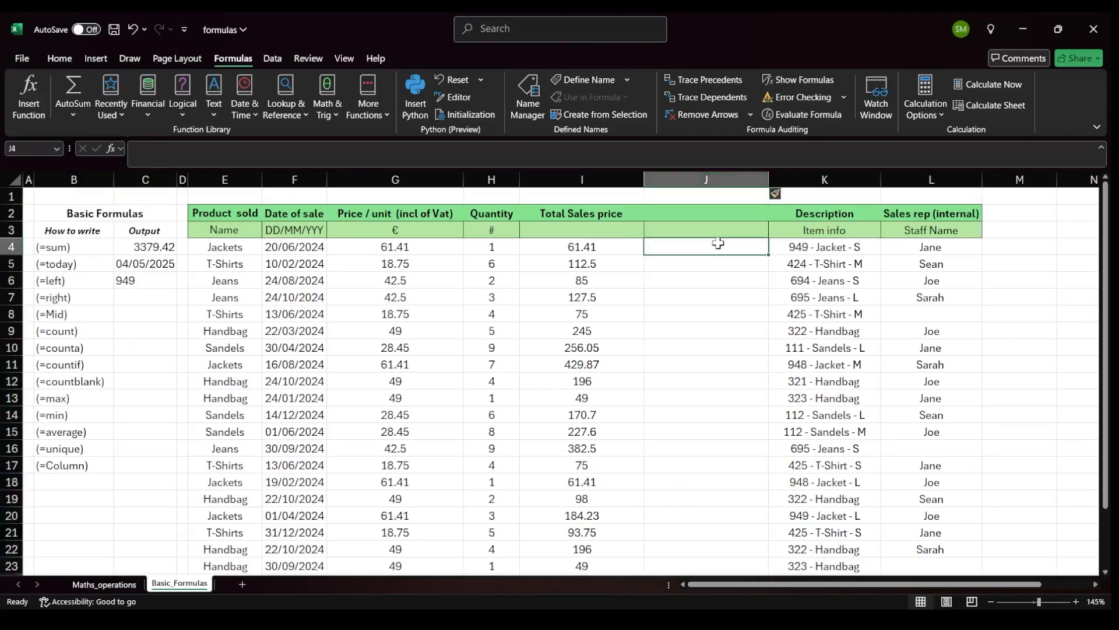
{"action": "type", "text": "=lef"}
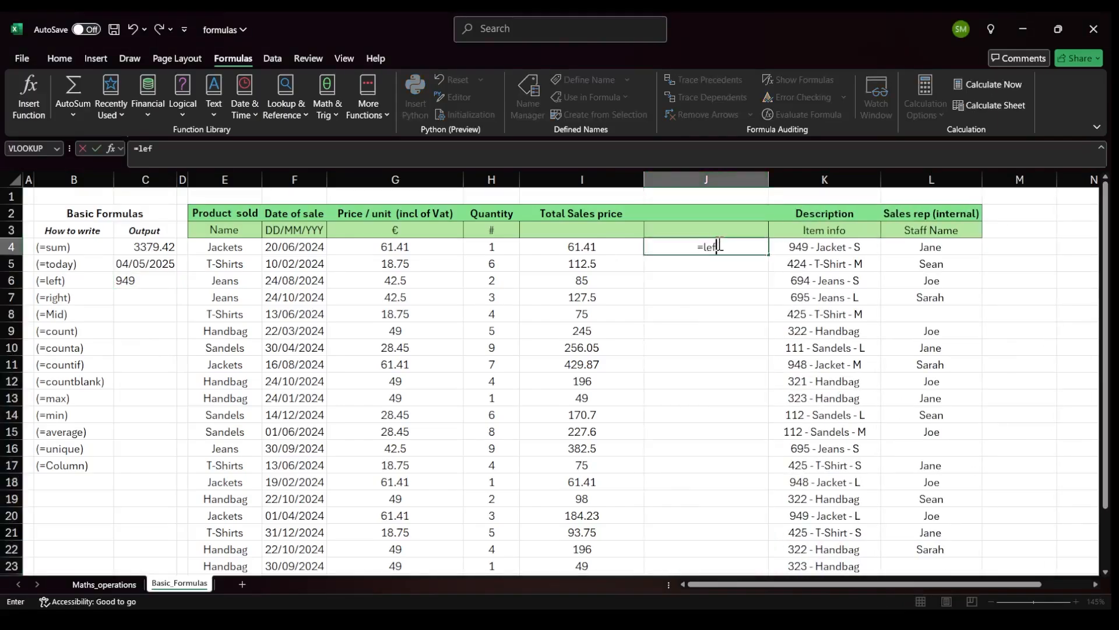
{"action": "type", "text": "t("}
{"action": "left_click", "coordinate": [844, 251]}
{"action": "type", "text": ","}
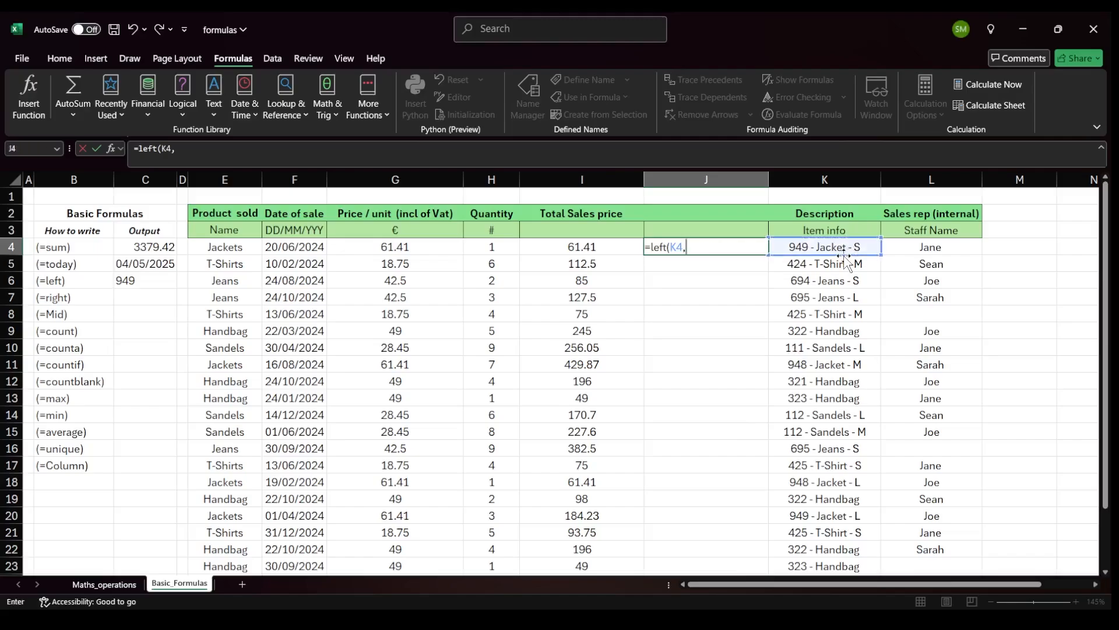
{"action": "type", "text": "3)"}
{"action": "key", "text": "Return"}
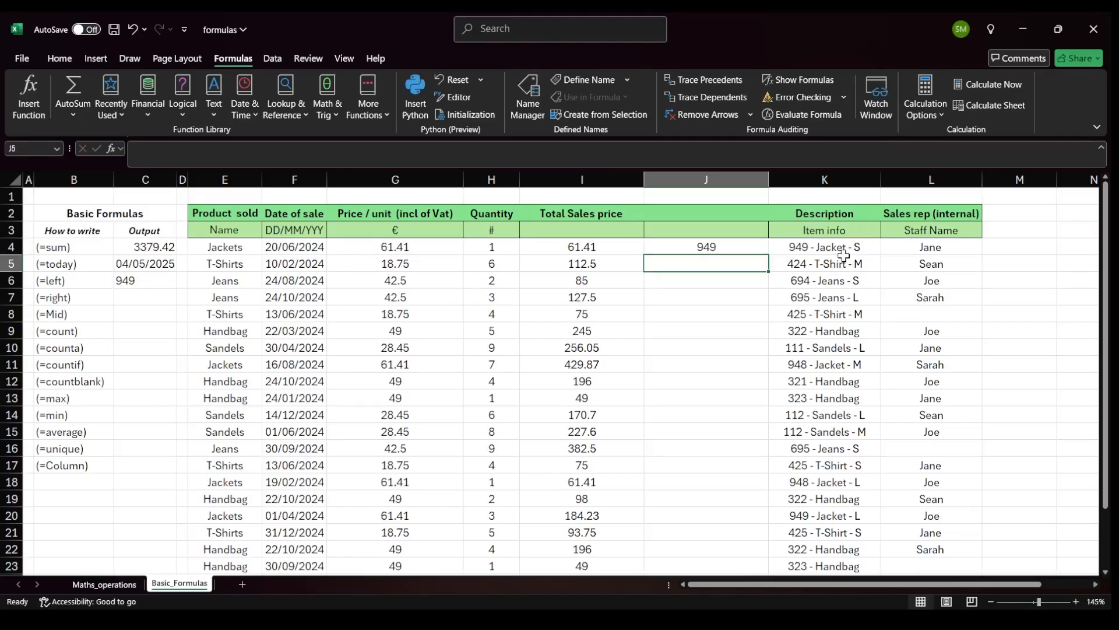
Fill the LEFT formula down the new column and title its header SKU No.
{"action": "left_click", "coordinate": [752, 250]}
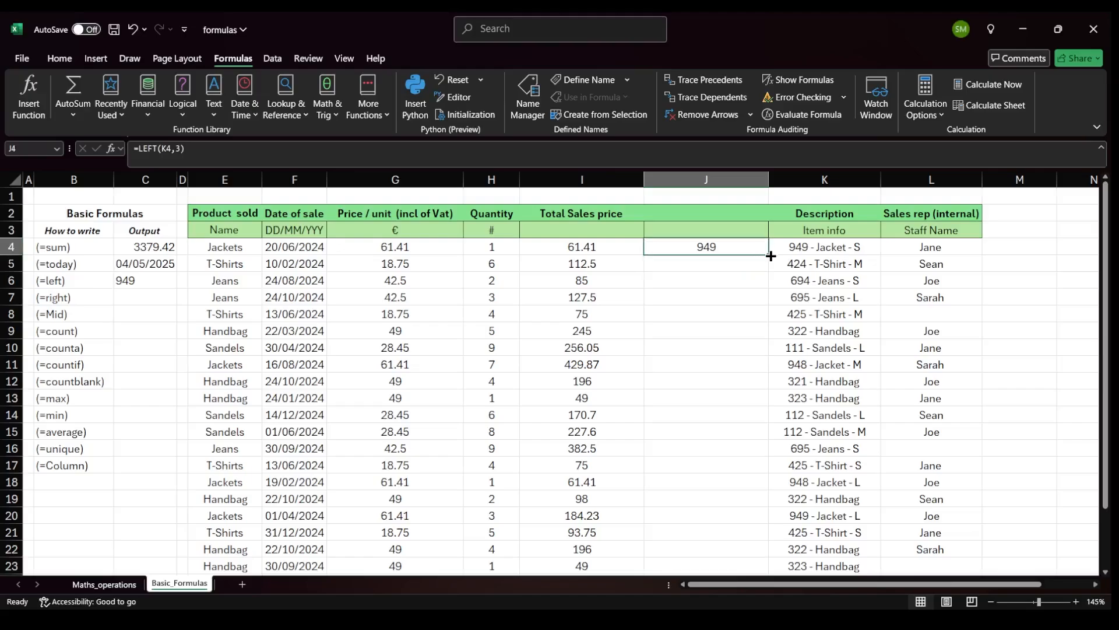
{"action": "double_click", "coordinate": [770, 257]}
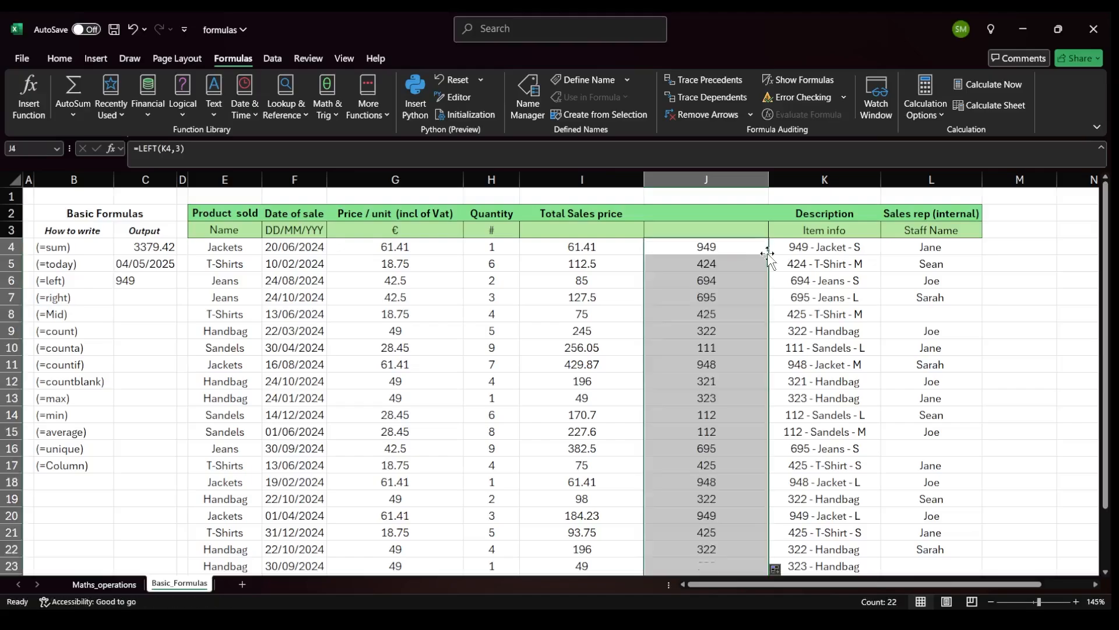
{"action": "left_click", "coordinate": [719, 218]}
{"action": "type", "text": "SKU"}
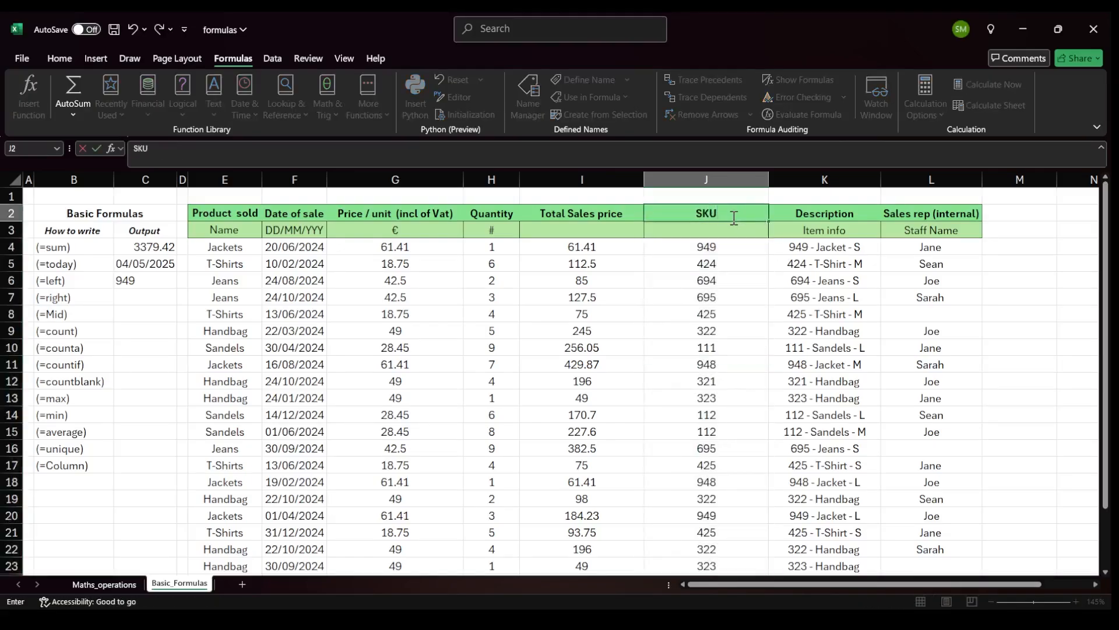
{"action": "type", "text": " No."}
{"action": "left_click", "coordinate": [739, 267]}
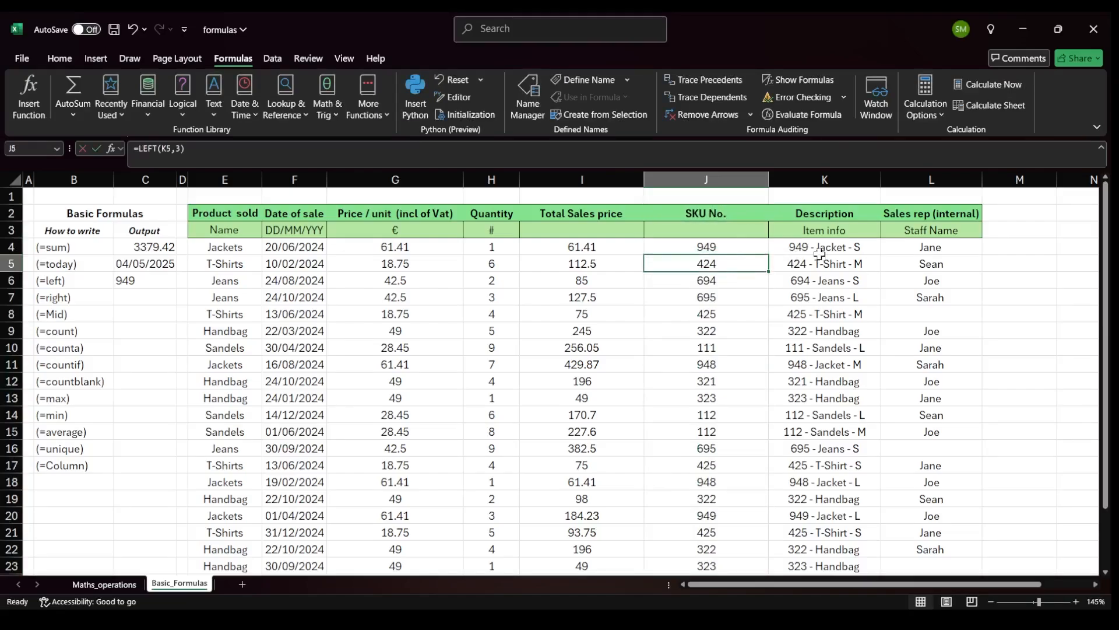
Enter =RIGHT(K4,1) in the (=right) output cell to extract the last character of the description.
{"action": "left_click", "coordinate": [136, 300]}
{"action": "type", "text": "="}
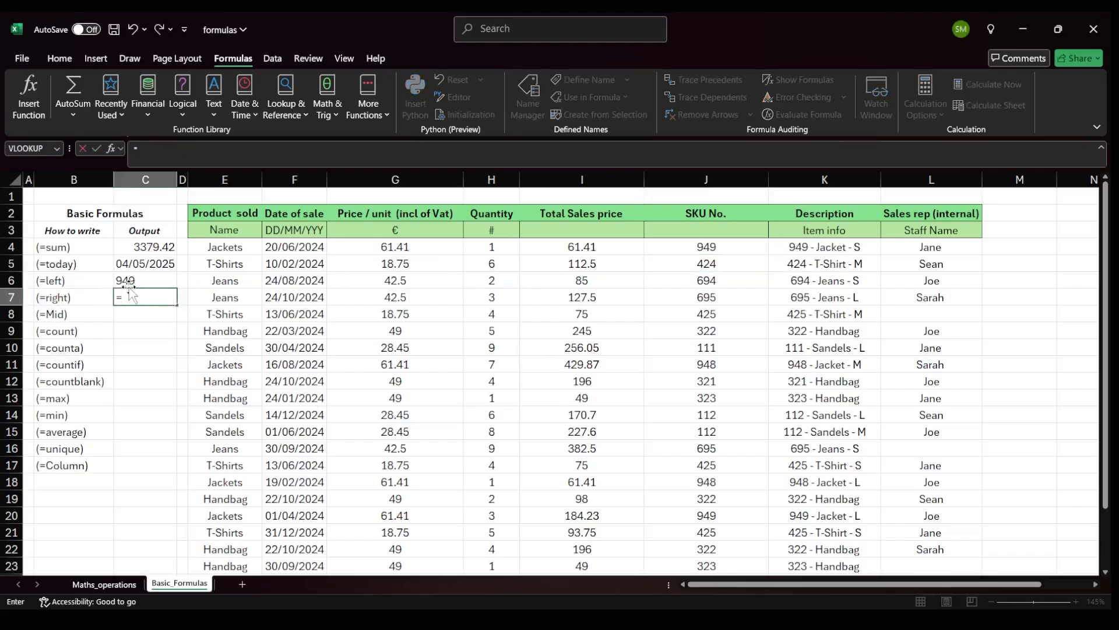
{"action": "type", "text": "right("}
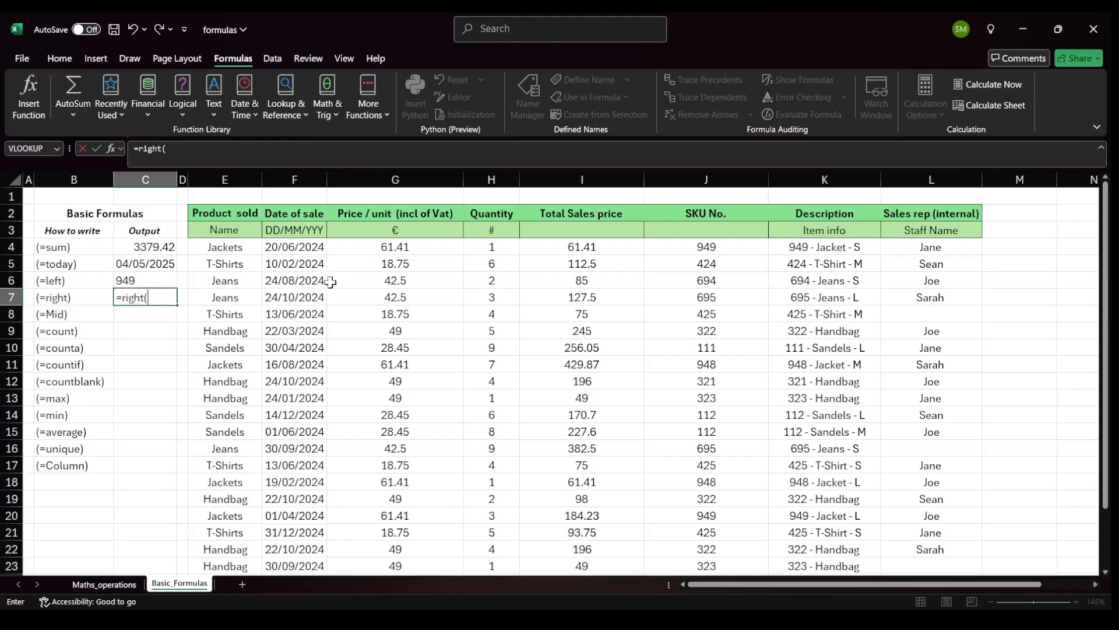
{"action": "left_click", "coordinate": [856, 247]}
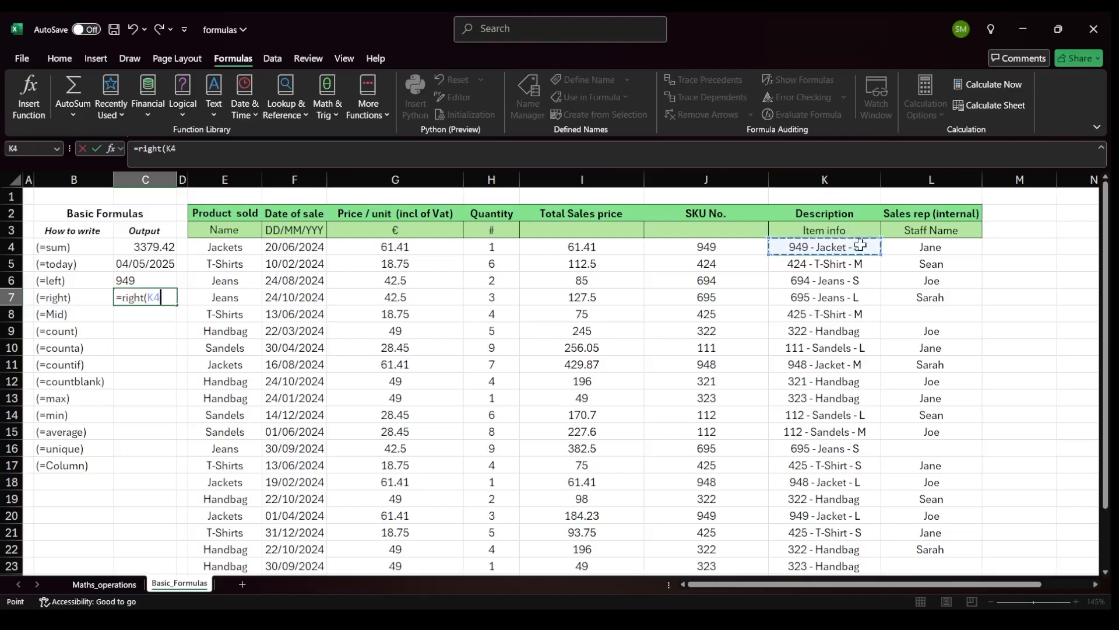
{"action": "type", "text": ","}
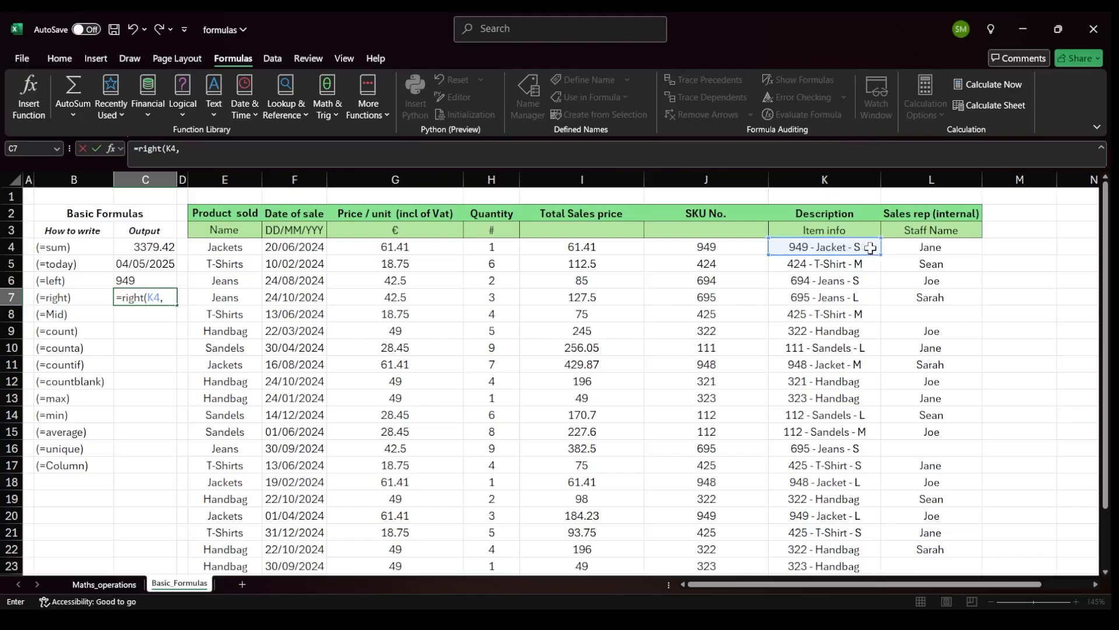
{"action": "type", "text": "1"}
{"action": "key", "text": "Return"}
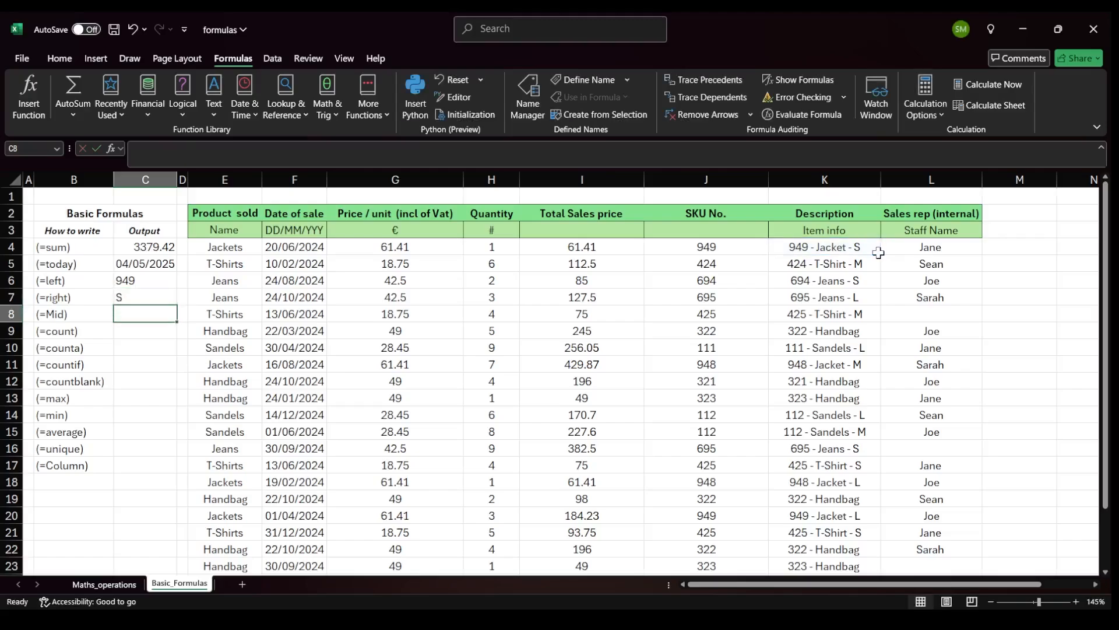
Insert a narrower column before Description and title its header Size.
{"action": "left_click", "coordinate": [127, 303]}
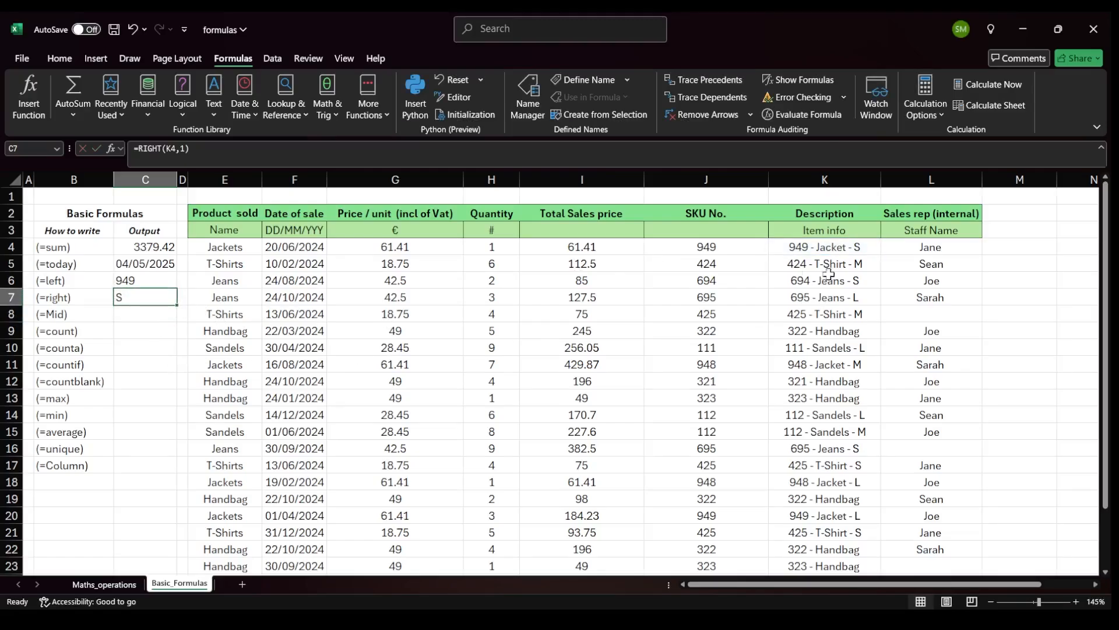
{"action": "left_click", "coordinate": [789, 179]}
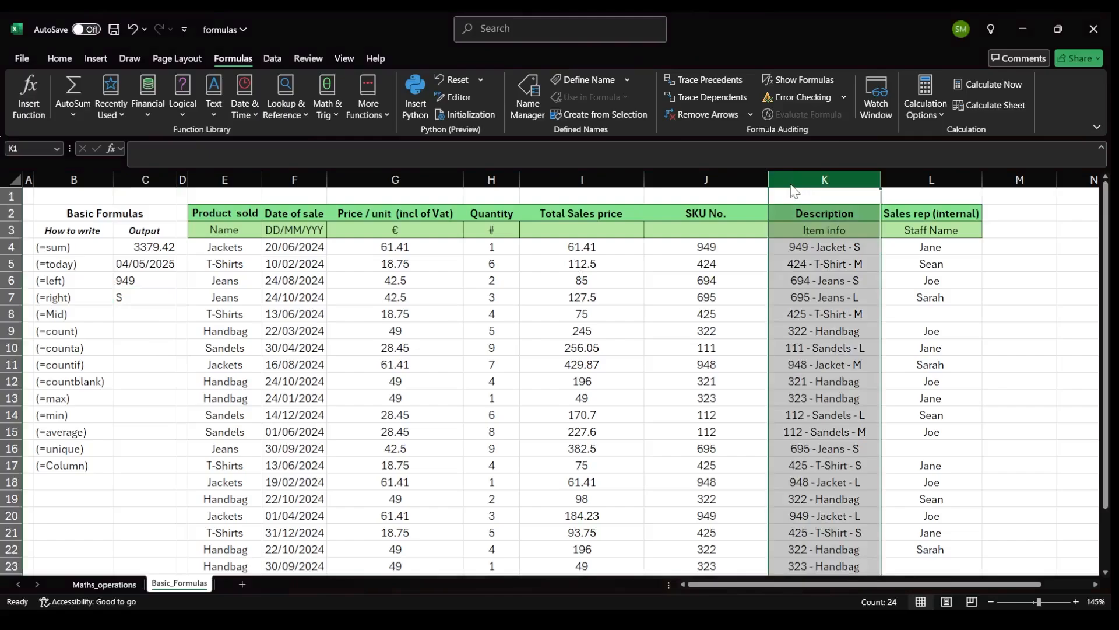
{"action": "key", "text": "ctrl+shift+plus"}
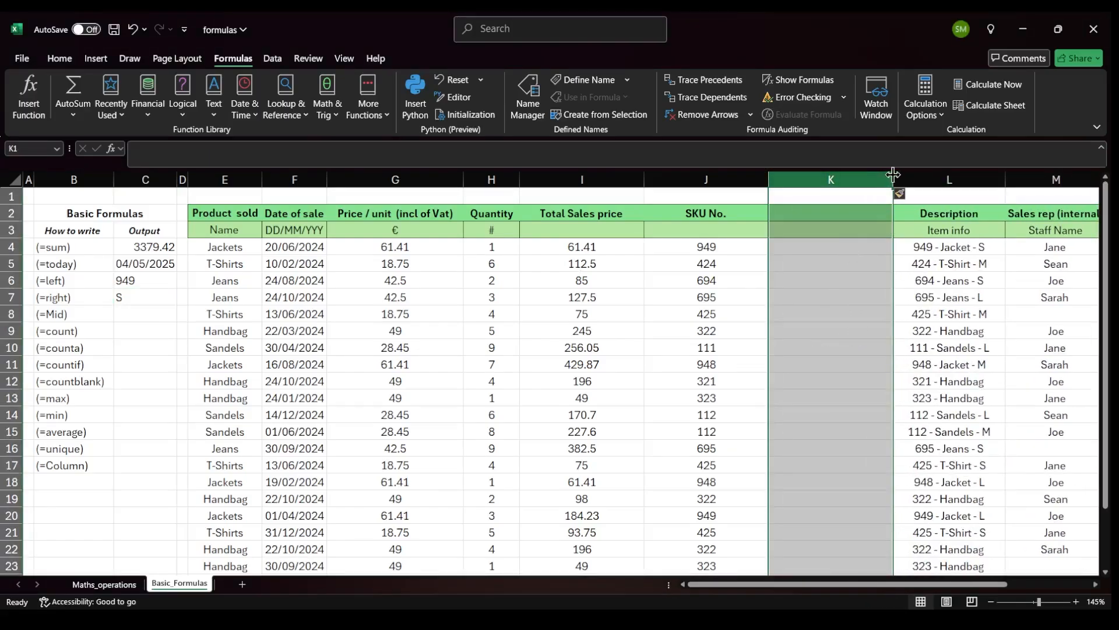
{"action": "left_click_drag", "start_coordinate": [884, 179], "coordinate": [860, 179]}
{"action": "left_click", "coordinate": [807, 215]}
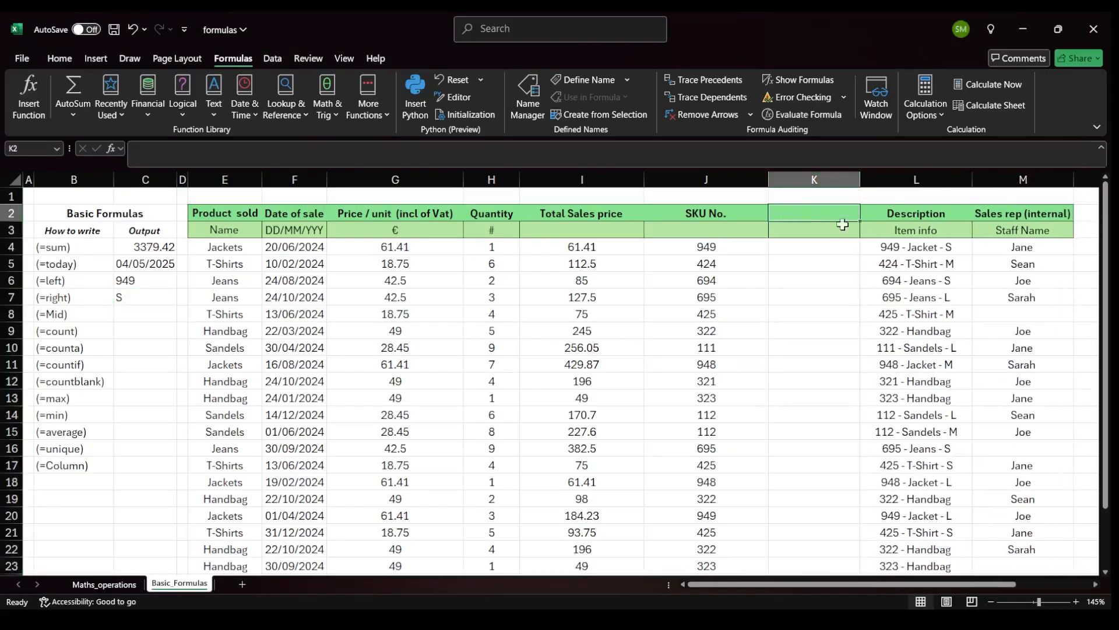
{"action": "type", "text": "S"}
{"action": "key", "text": "Return"}
{"action": "key", "text": "Return"}
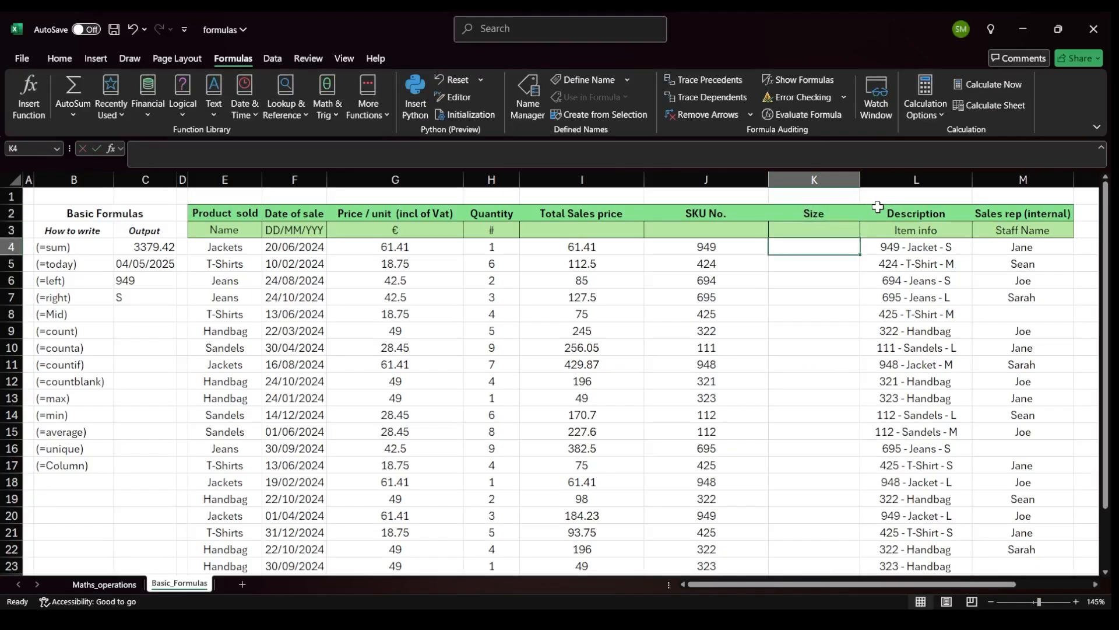
Enter =RIGHT(L4,1) in the first Size data cell.
{"action": "type", "text": "=ri"}
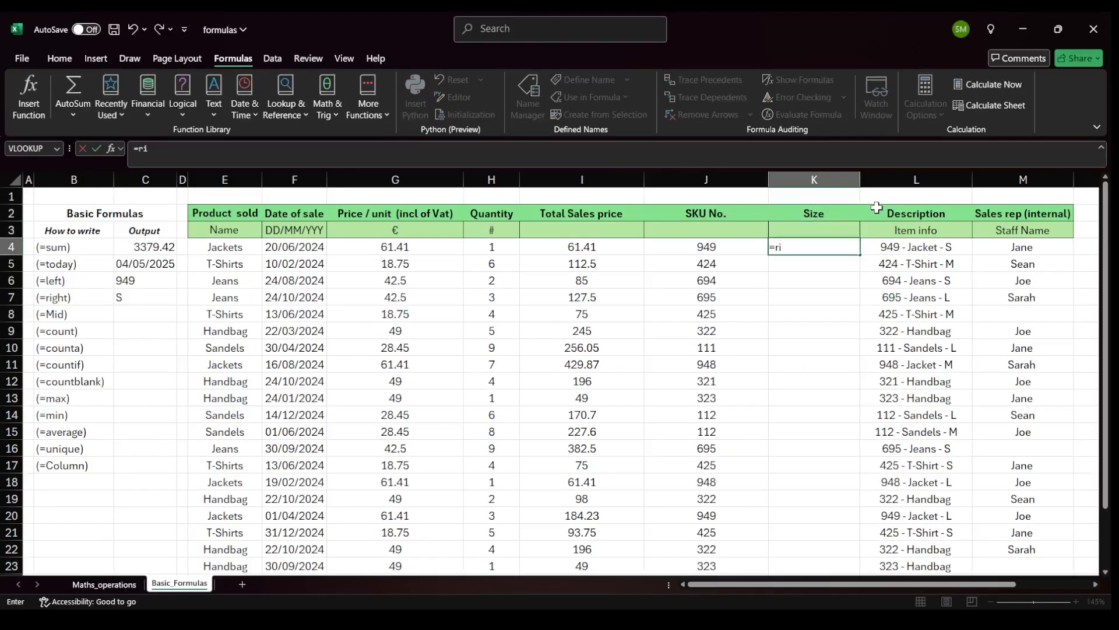
{"action": "key", "text": "Tab"}
{"action": "key", "text": "Right"}
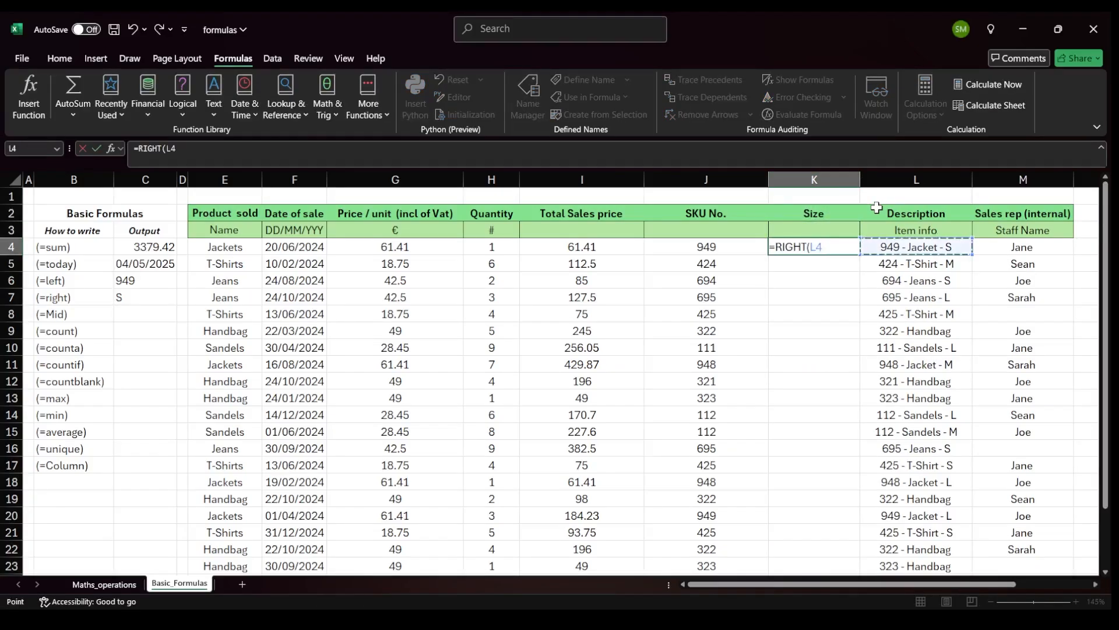
{"action": "type", "text": ",1"}
{"action": "key", "text": "Return"}
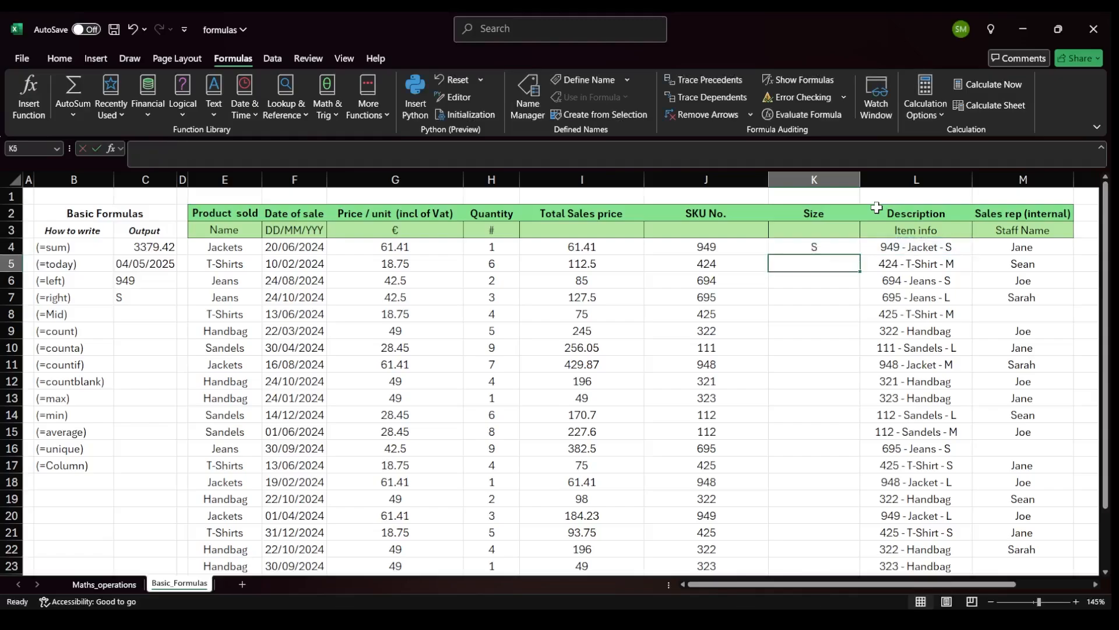
{"action": "left_click", "coordinate": [840, 244]}
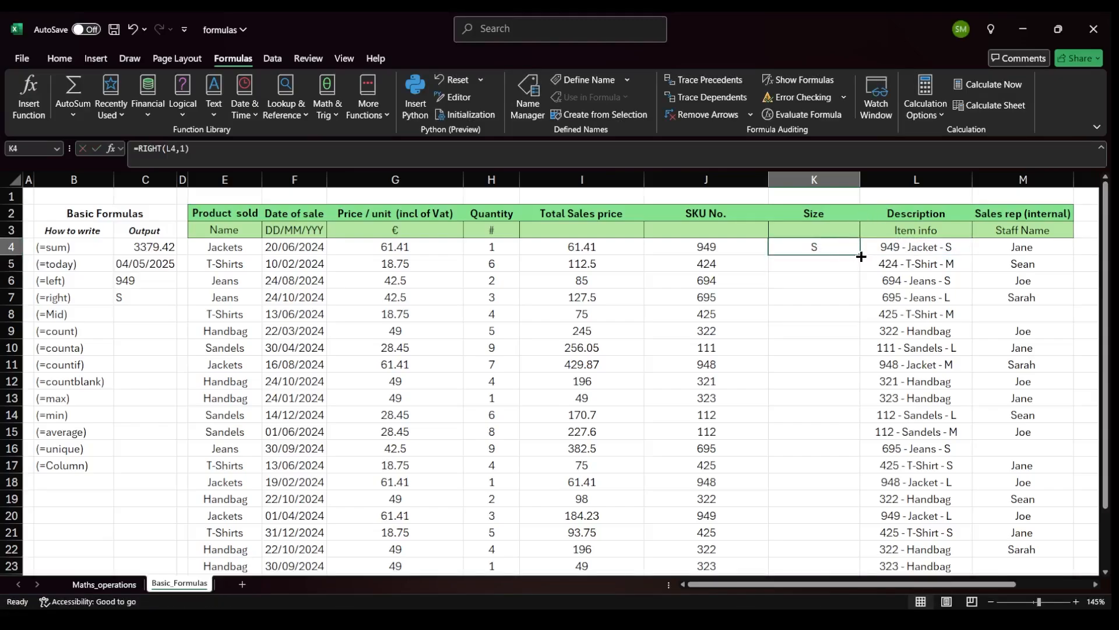
Fill the RIGHT formula down the Size column and compare the extracted sizes with the descriptions.
{"action": "double_click", "coordinate": [861, 257]}
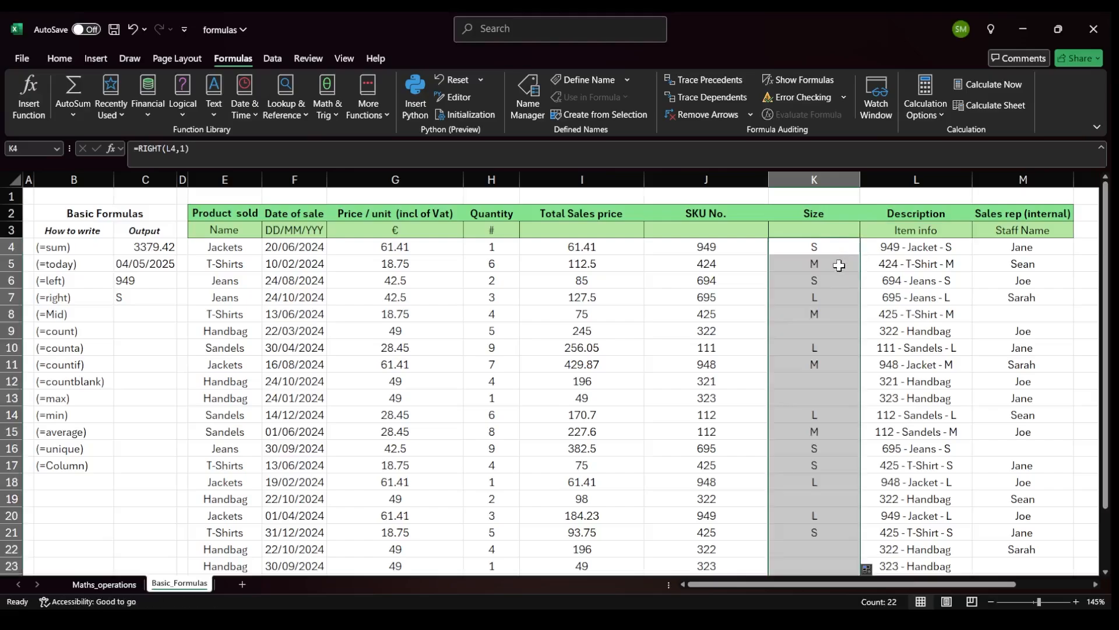
{"action": "left_click_drag", "start_coordinate": [827, 249], "coordinate": [820, 312]}
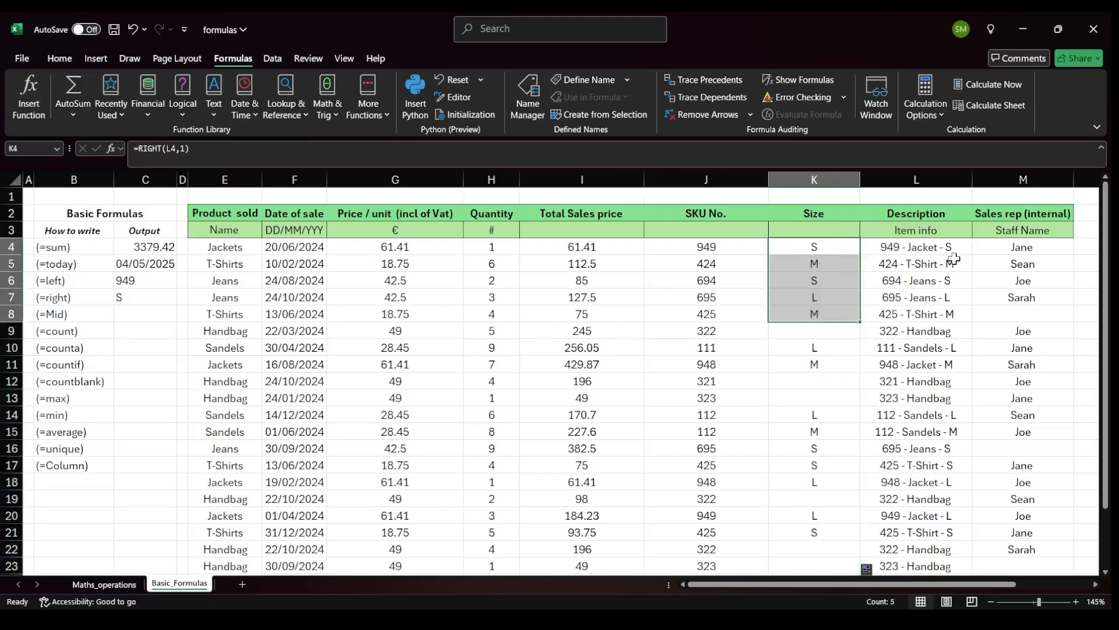
{"action": "left_click_drag", "start_coordinate": [951, 248], "coordinate": [935, 309]}
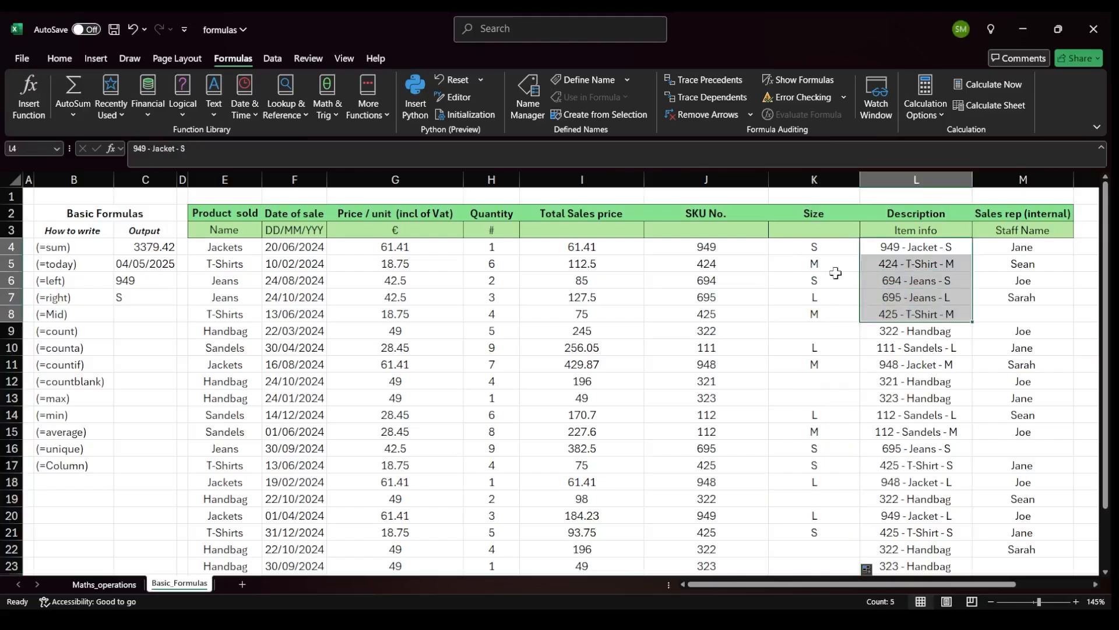
{"action": "left_click_drag", "start_coordinate": [812, 248], "coordinate": [810, 302]}
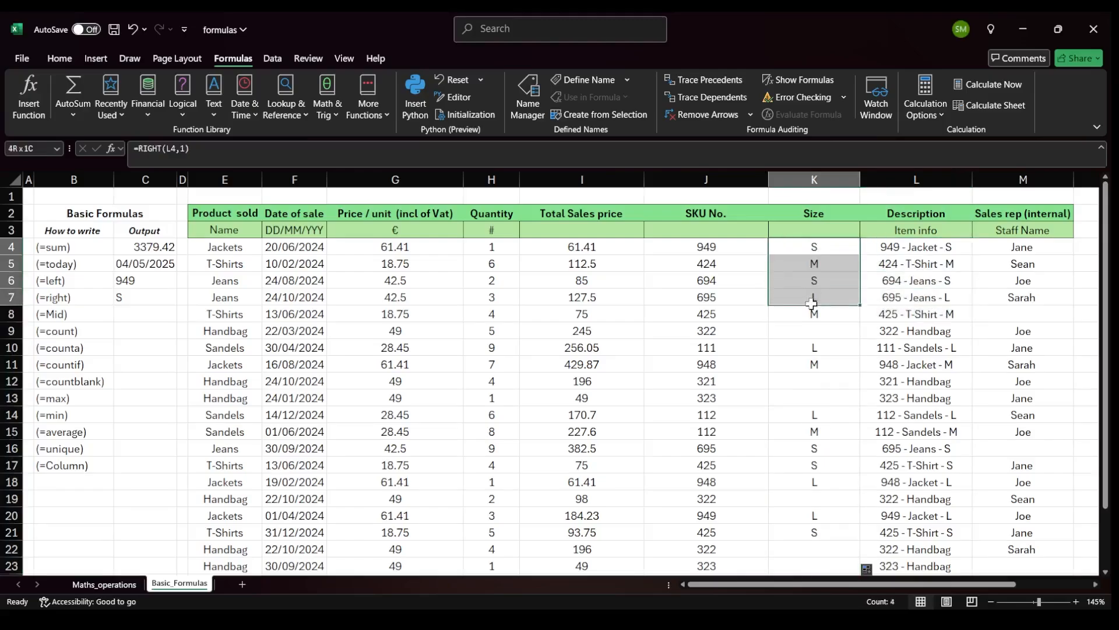
{"action": "left_click", "coordinate": [950, 330]}
{"action": "left_click", "coordinate": [806, 332]}
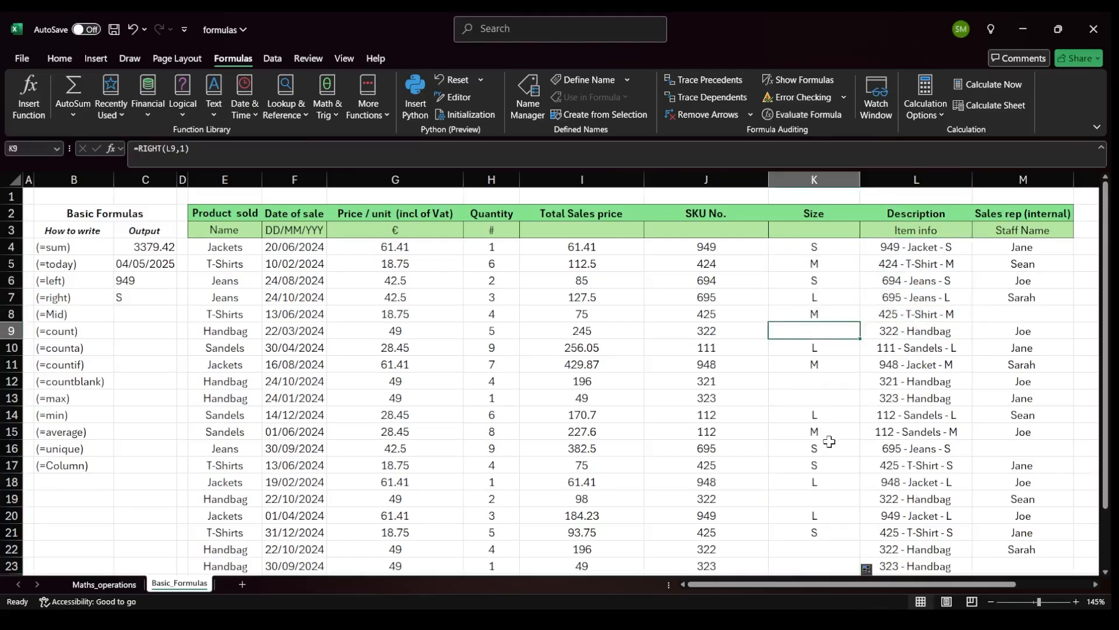
Enter =MID(L7,6,20) in the (=Mid) output cell to extract the text after the SKU number.
{"action": "left_click", "coordinate": [134, 309]}
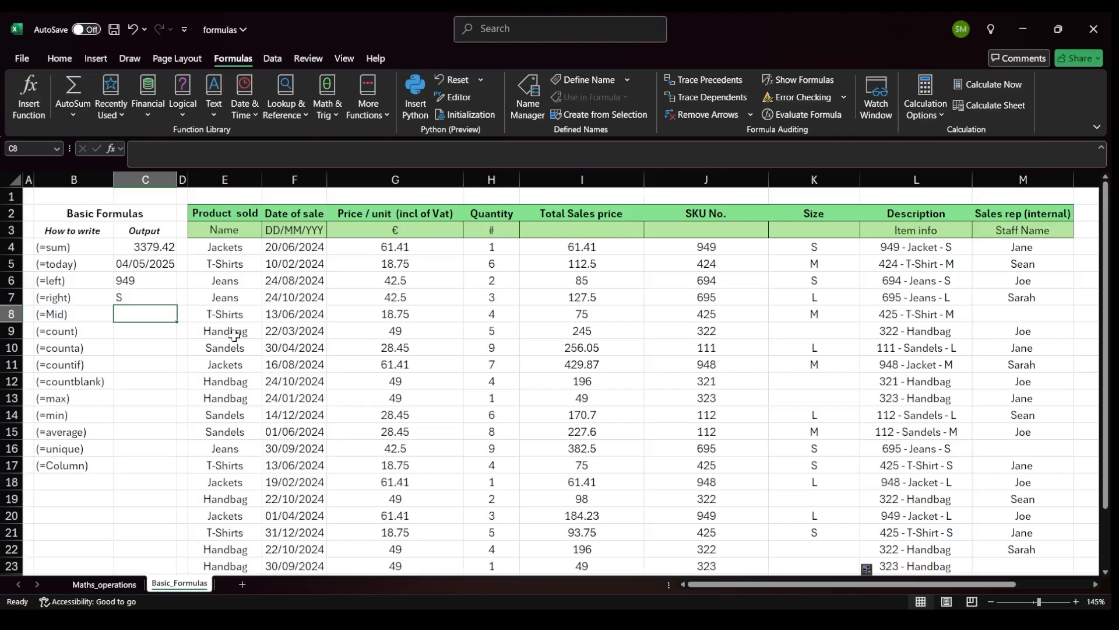
{"action": "type", "text": "=mid("}
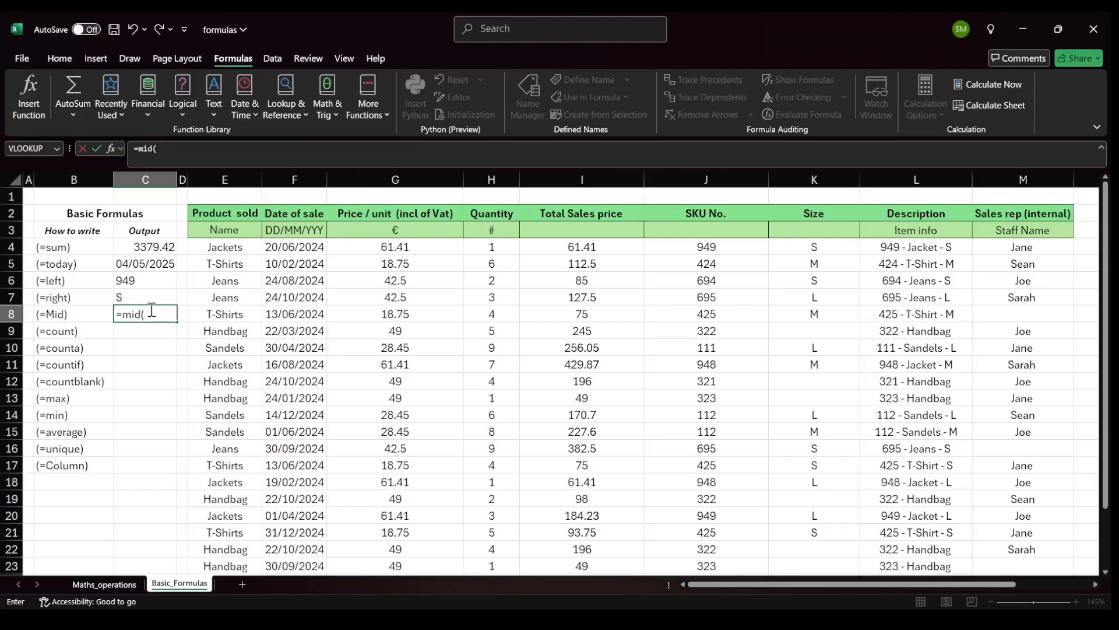
{"action": "left_click", "coordinate": [908, 297]}
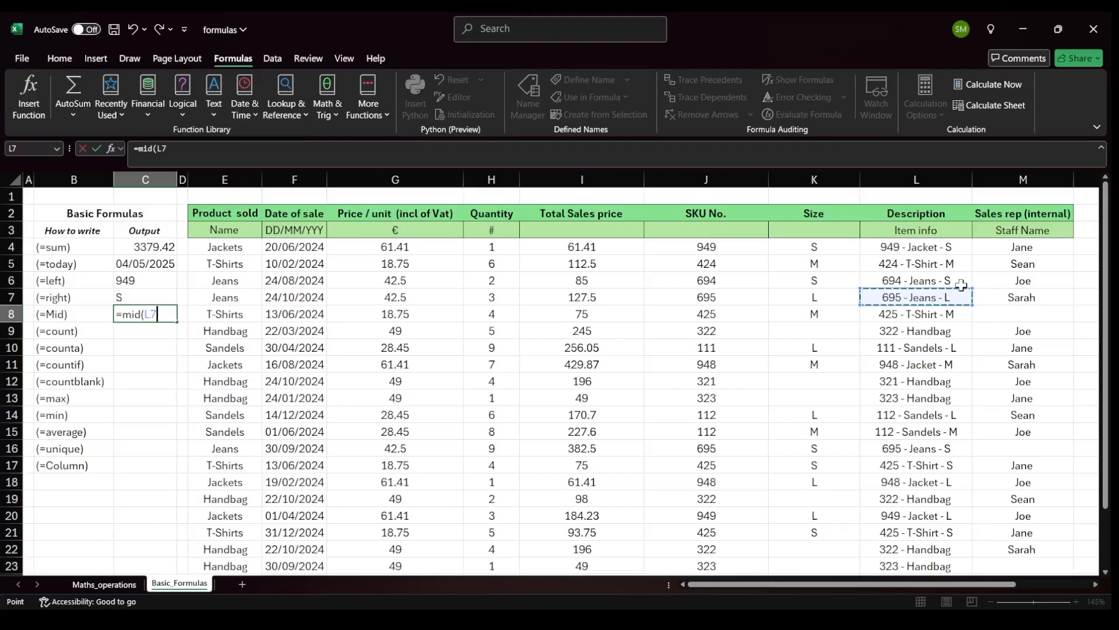
{"action": "type", "text": ",6,20"}
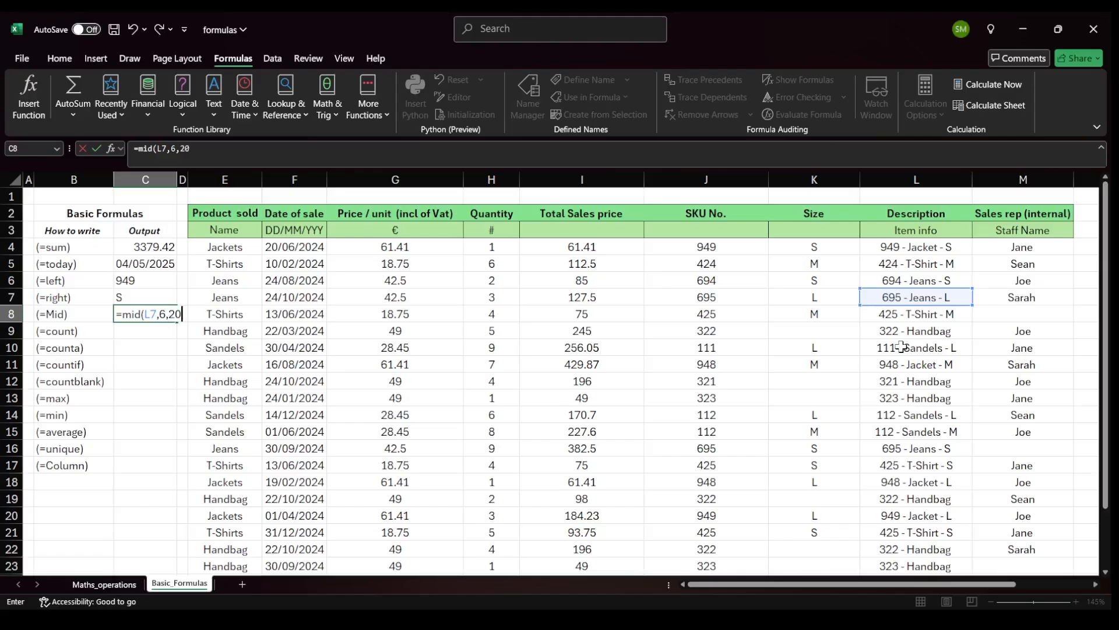
{"action": "key", "text": "Return"}
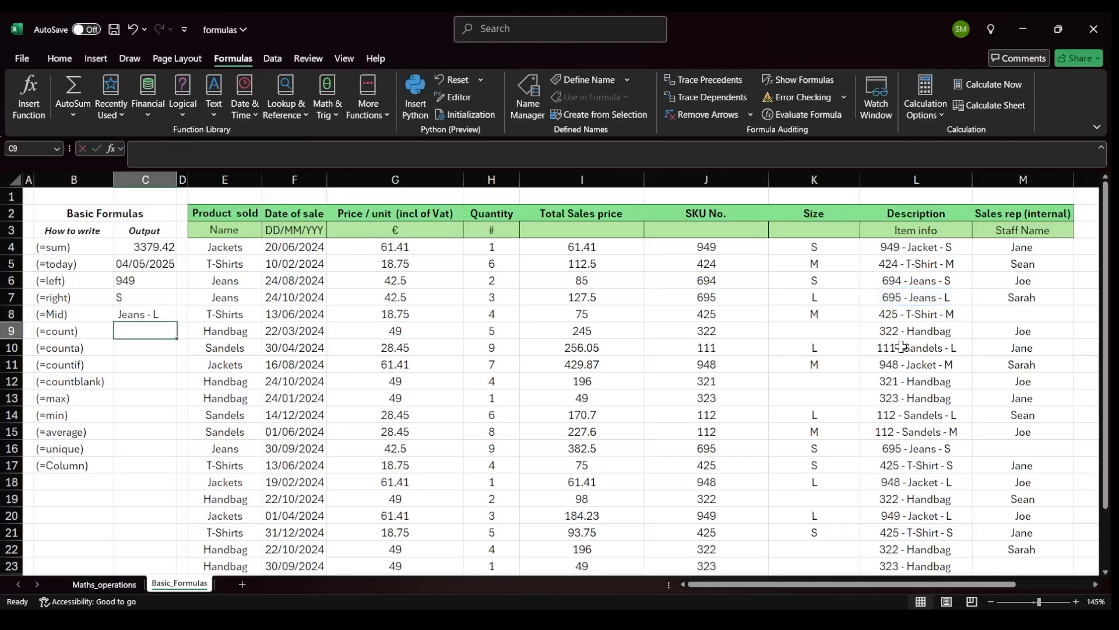
{"action": "key", "text": "Up"}
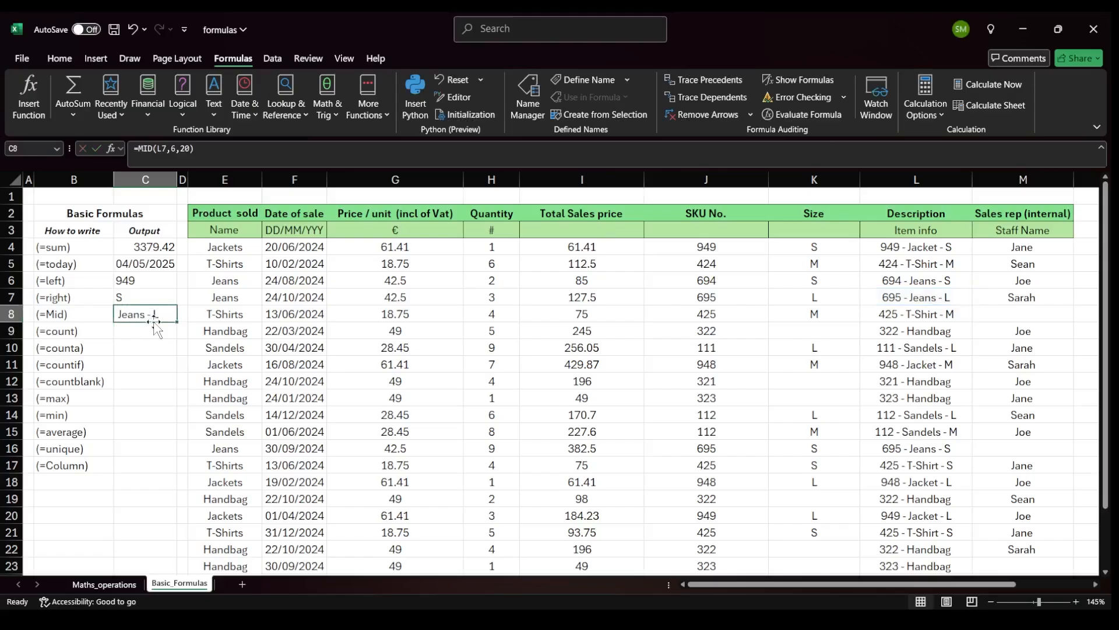
{"action": "left_click", "coordinate": [930, 298]}
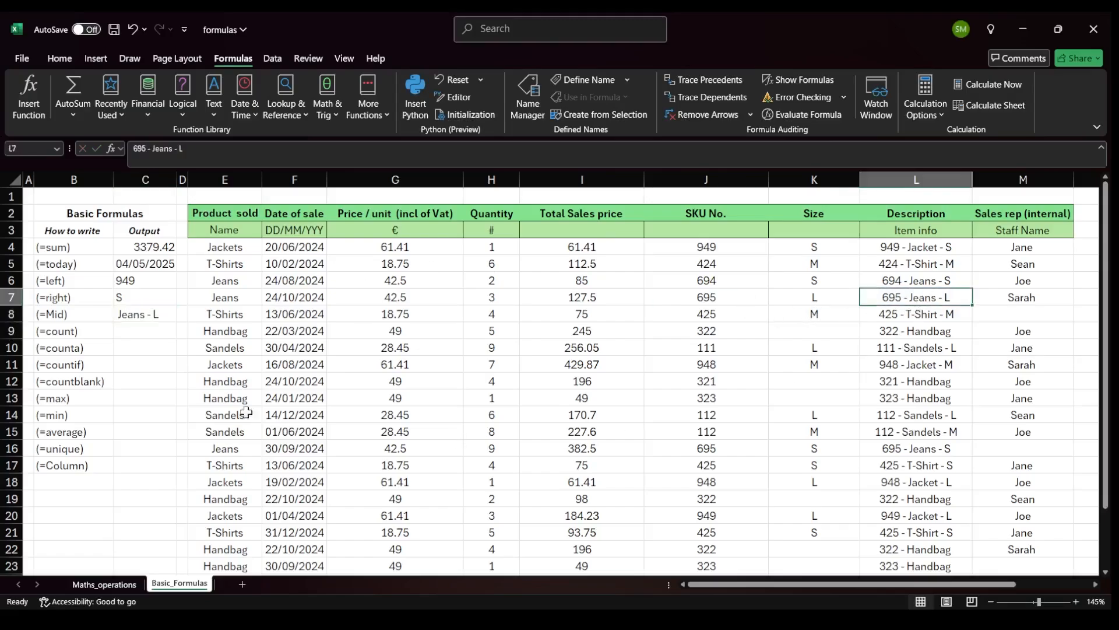
{"action": "left_click", "coordinate": [889, 178]}
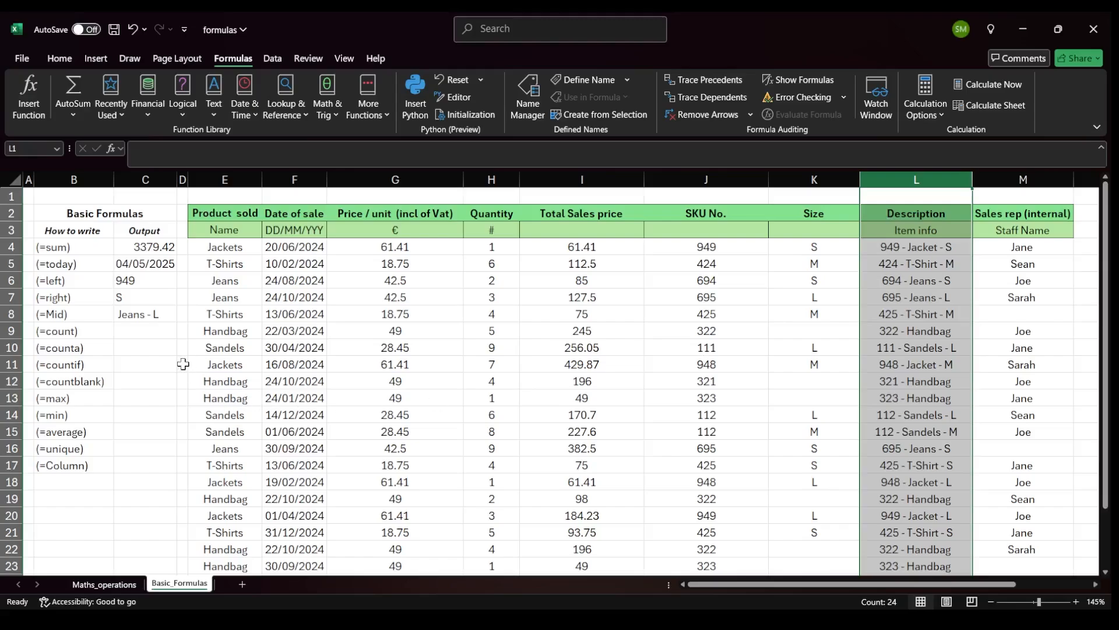
Enter =COUNT(F4:F25) in the (=count) output cell to count the sale dates.
{"action": "left_click", "coordinate": [149, 332]}
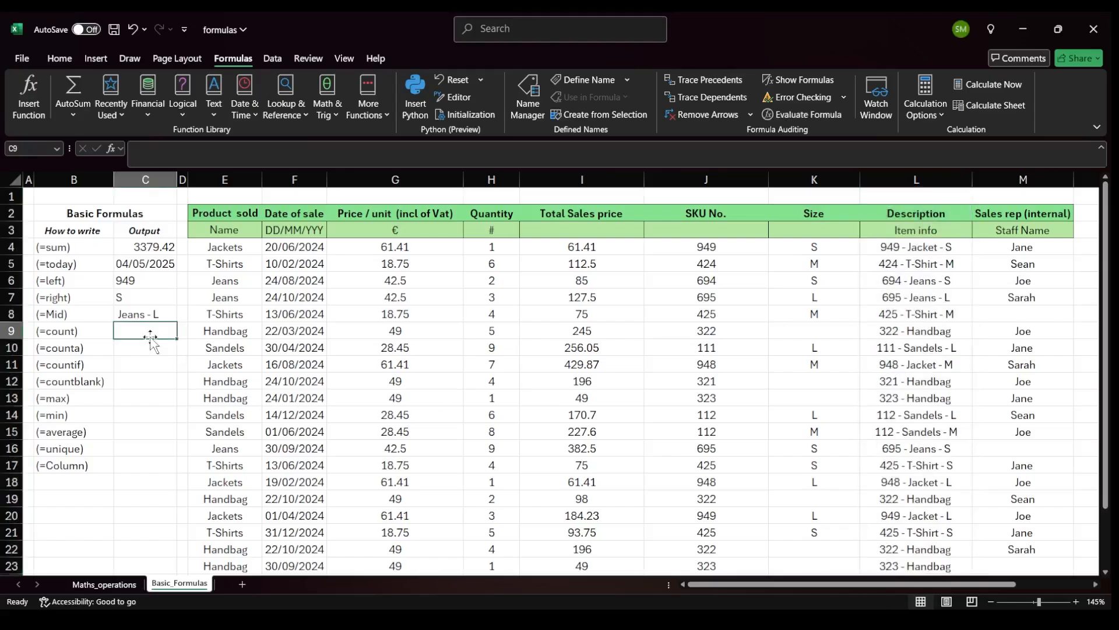
{"action": "scroll", "coordinate": [151, 344], "scroll_direction": "down", "scroll_amount": 1}
{"action": "scroll", "coordinate": [153, 342], "scroll_direction": "up", "scroll_amount": 1}
{"action": "type", "text": "=c"}
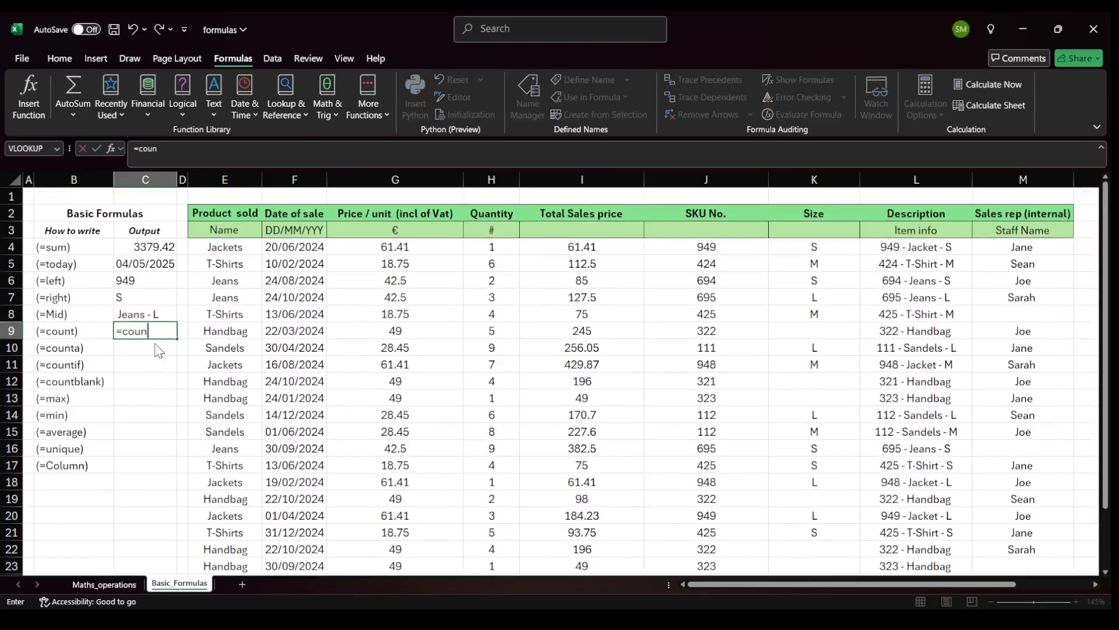
{"action": "type", "text": "oun"}
{"action": "key", "text": "Tab"}
{"action": "left_click_drag", "start_coordinate": [238, 247], "coordinate": [232, 280]}
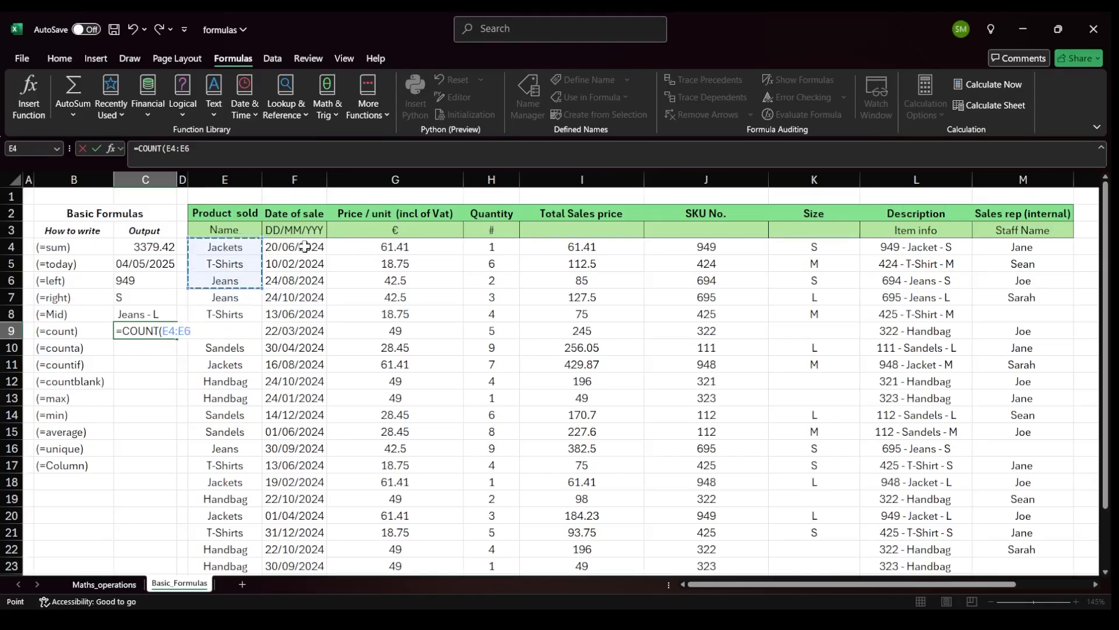
{"action": "left_click_drag", "start_coordinate": [303, 248], "coordinate": [278, 550]}
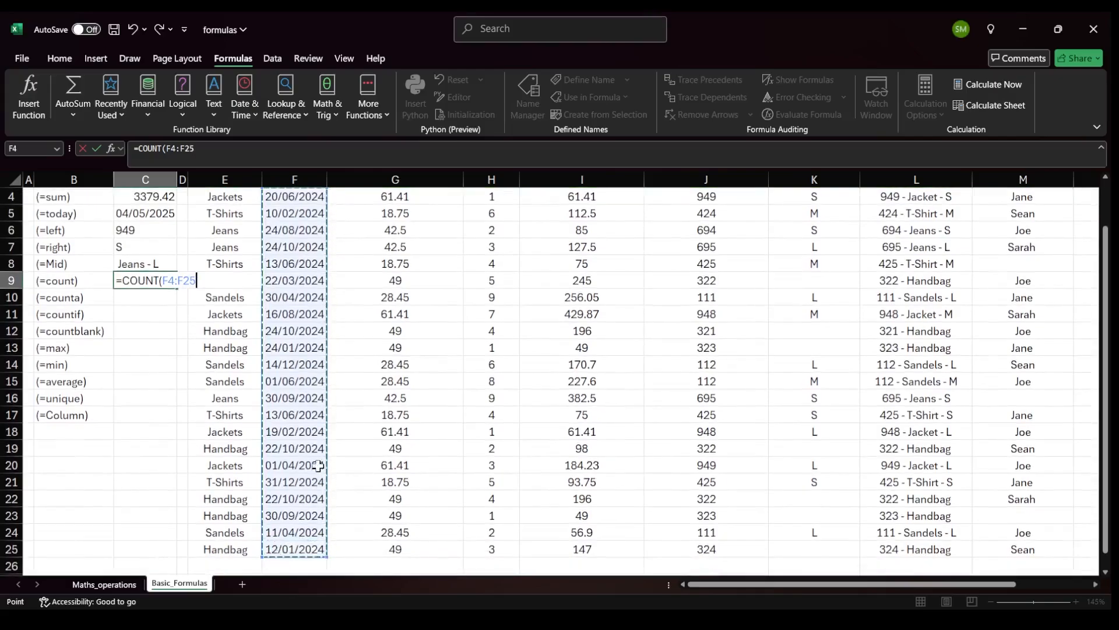
{"action": "type", "text": ")"}
{"action": "key", "text": "Return"}
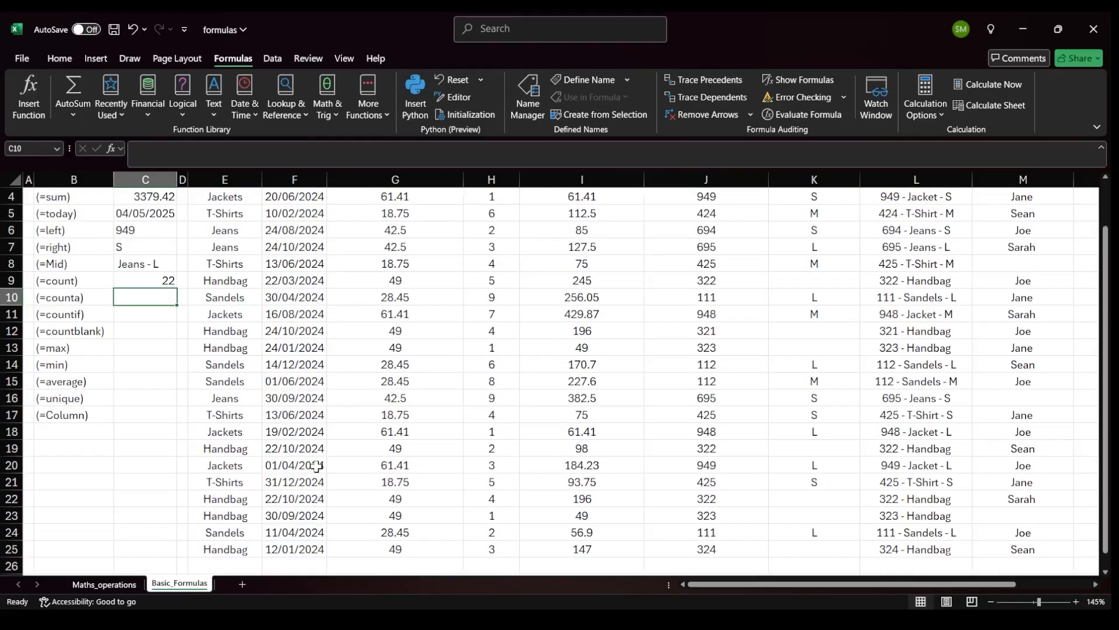
{"action": "left_click", "coordinate": [145, 281]}
{"action": "scroll", "coordinate": [337, 334], "scroll_direction": "up", "scroll_amount": 1}
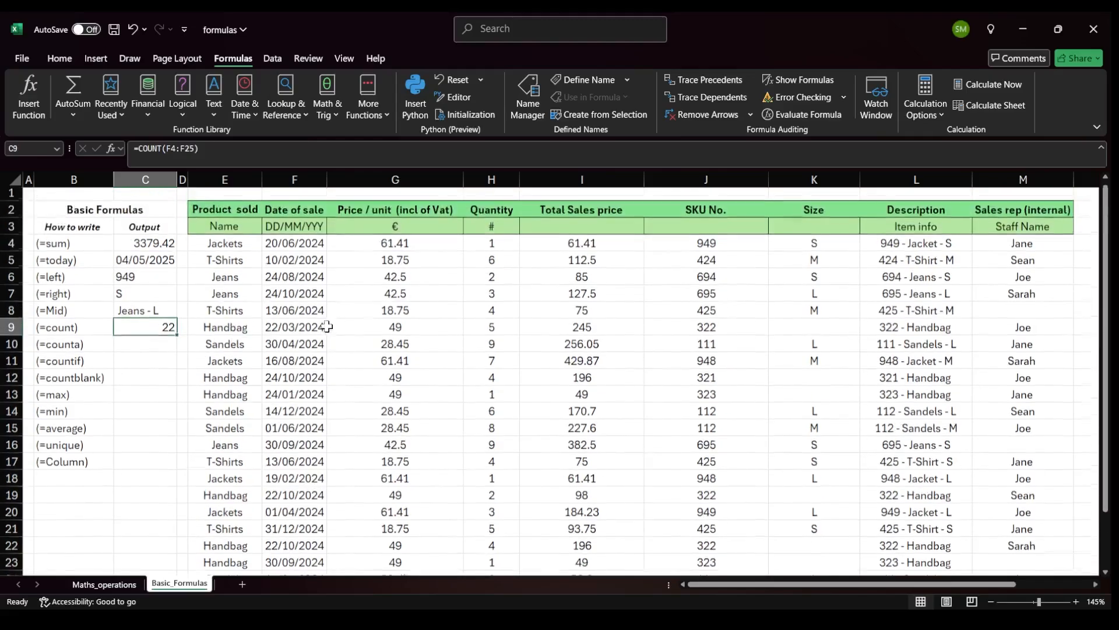
{"action": "left_click_drag", "start_coordinate": [314, 247], "coordinate": [294, 549]}
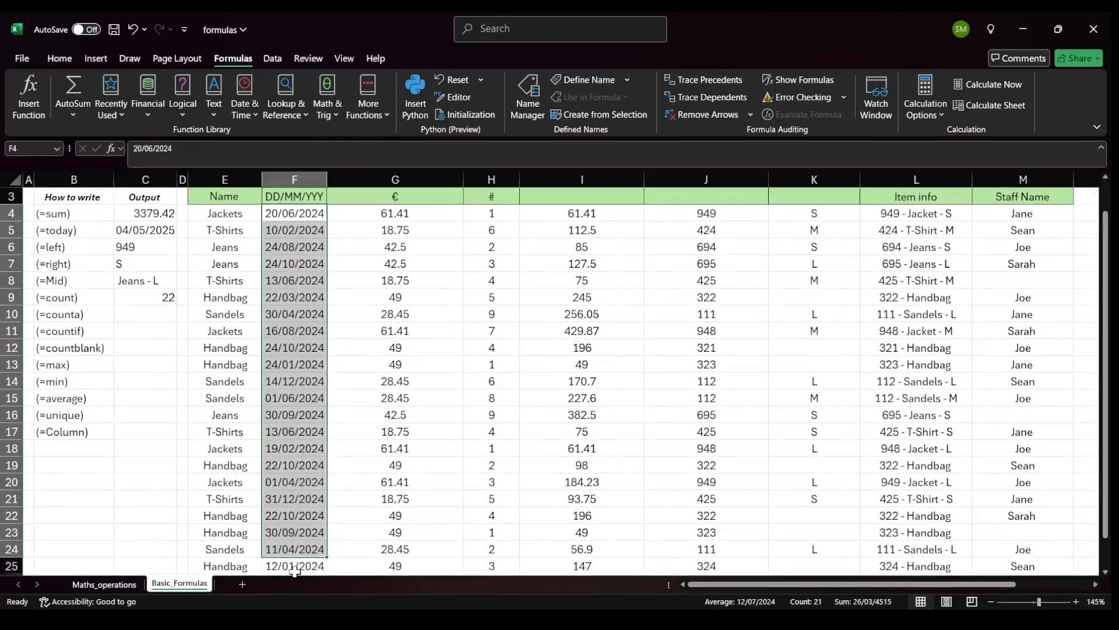
Enter =COUNTA(K4:K25) in the (=counta) output cell to count the Size entries.
{"action": "left_click", "coordinate": [144, 316]}
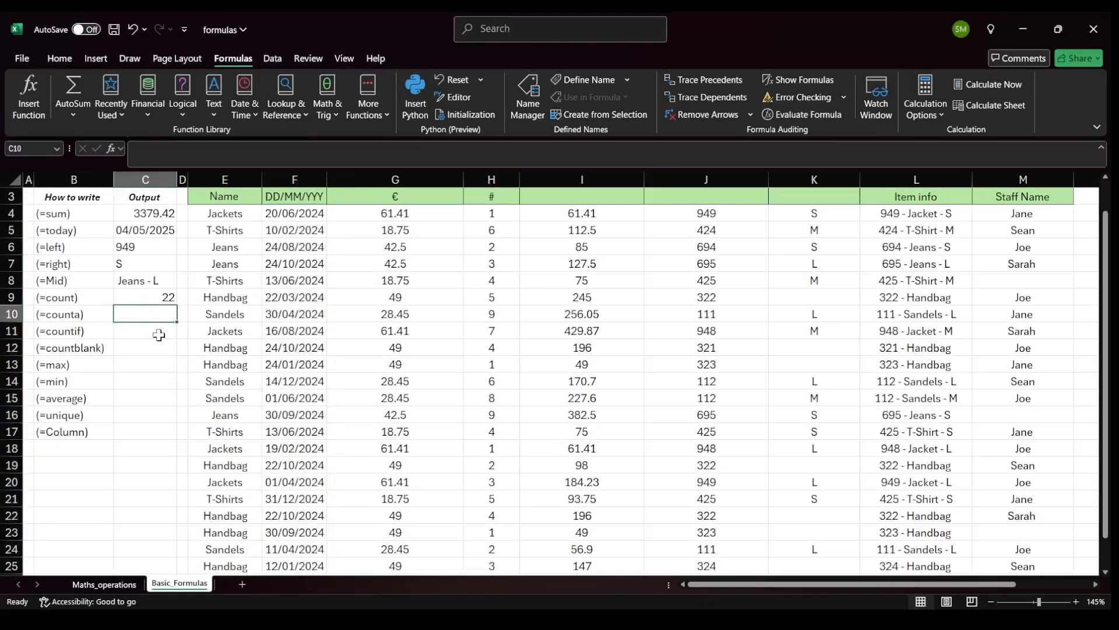
{"action": "type", "text": "count"}
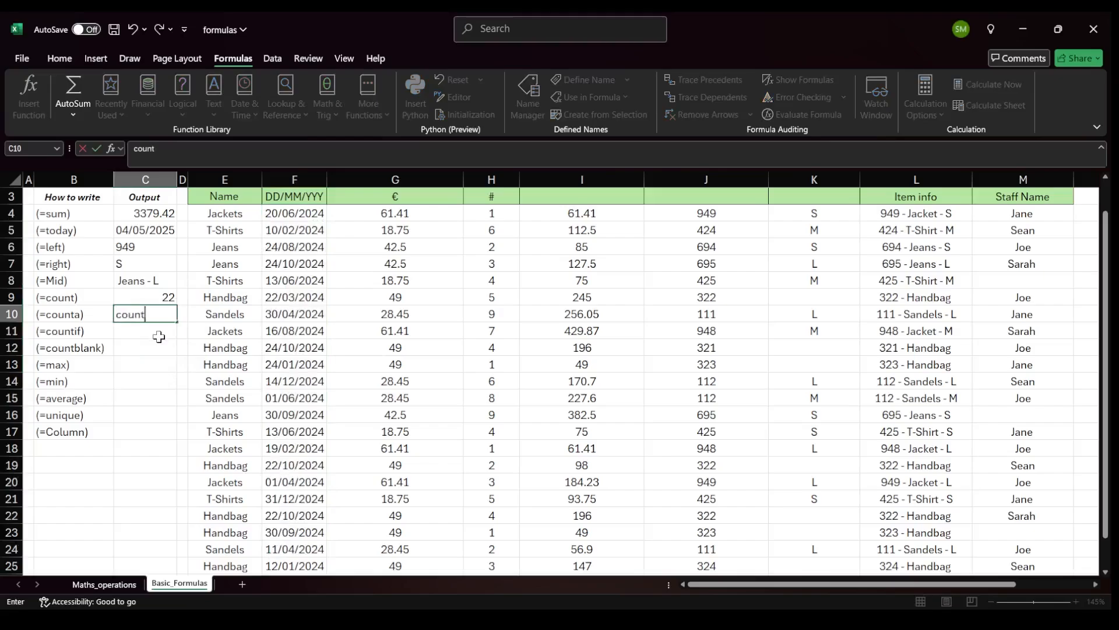
{"action": "key", "text": "BackSpace"}
{"action": "key", "text": "BackSpace"}
{"action": "type", "text": "=co"}
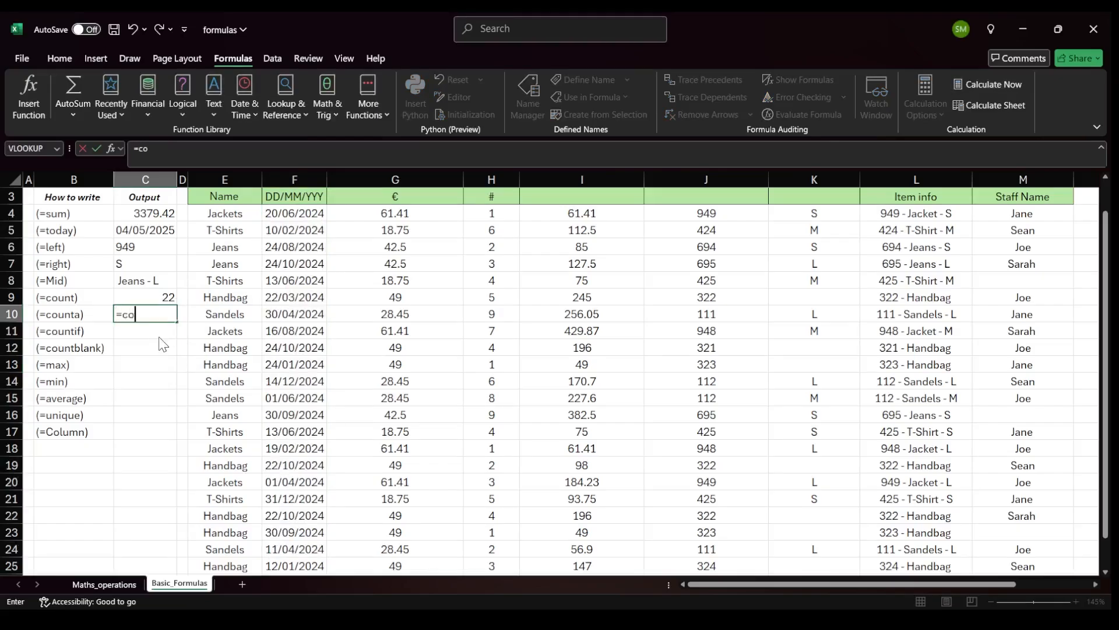
{"action": "type", "text": "unta("}
{"action": "left_click_drag", "start_coordinate": [825, 212], "coordinate": [818, 328]}
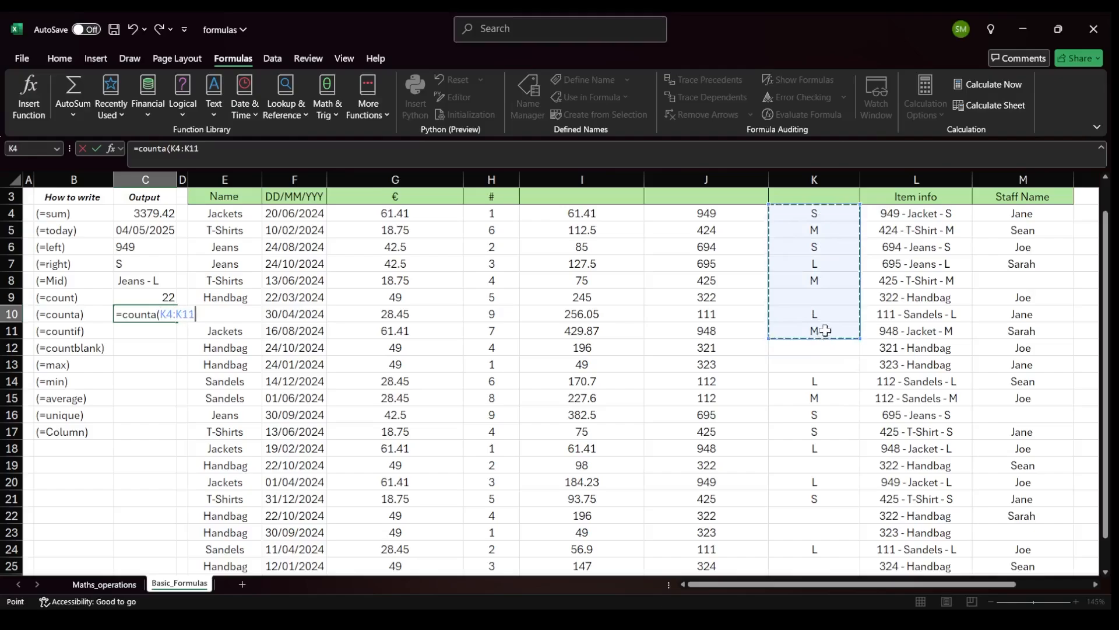
{"action": "left_click", "coordinate": [834, 295]}
{"action": "left_click", "coordinate": [822, 344]}
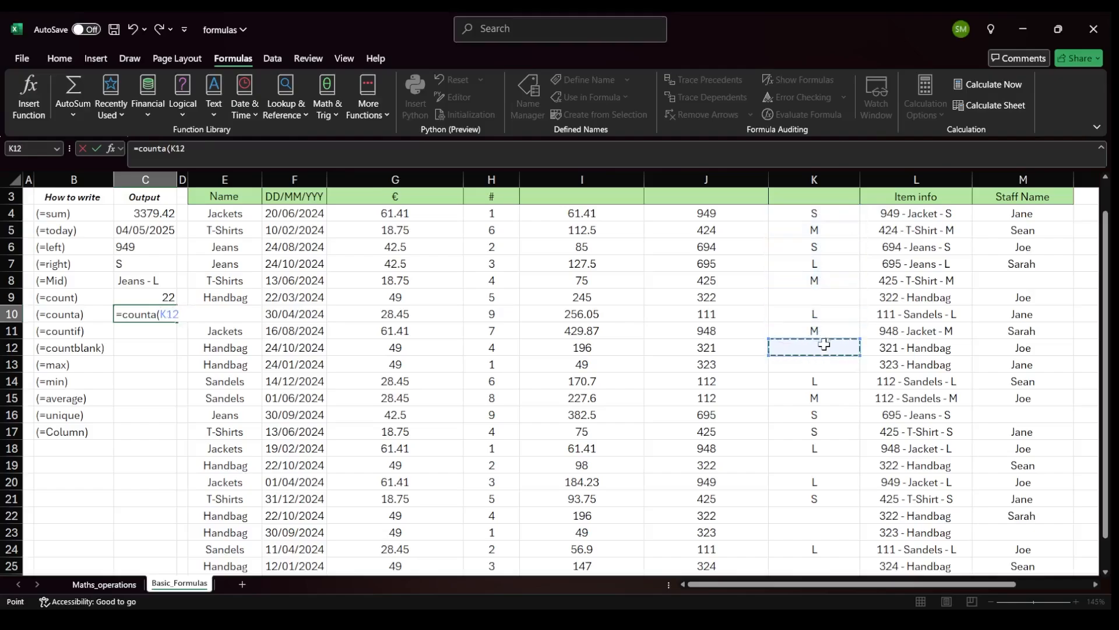
{"action": "left_click", "coordinate": [822, 218]}
{"action": "left_click_drag", "start_coordinate": [822, 220], "coordinate": [818, 536]}
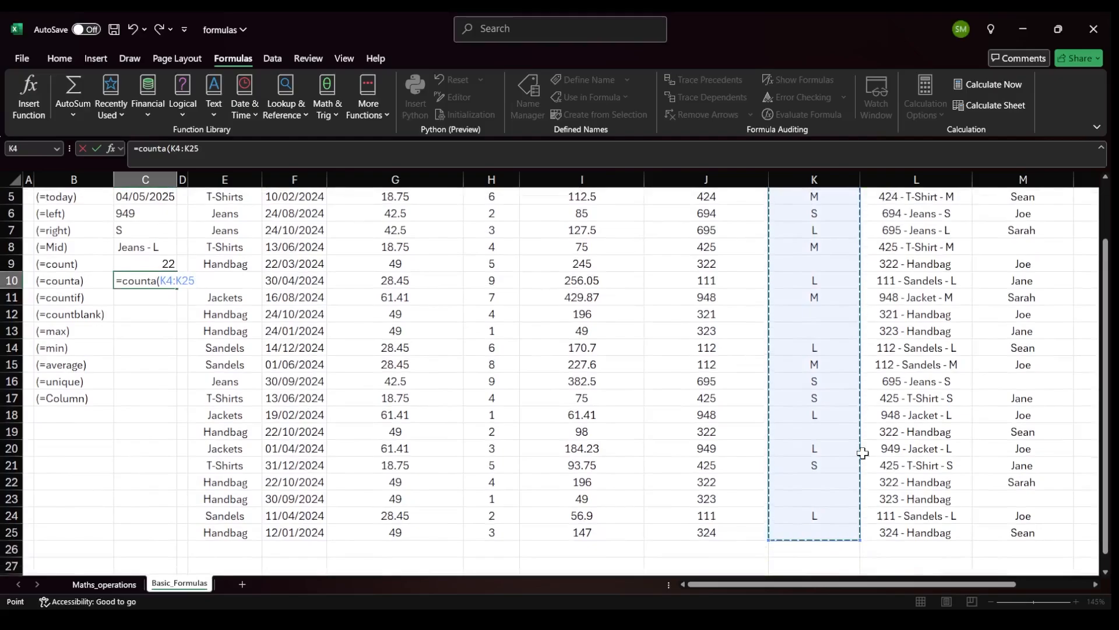
{"action": "key", "text": "Return"}
{"action": "key", "text": "Up"}
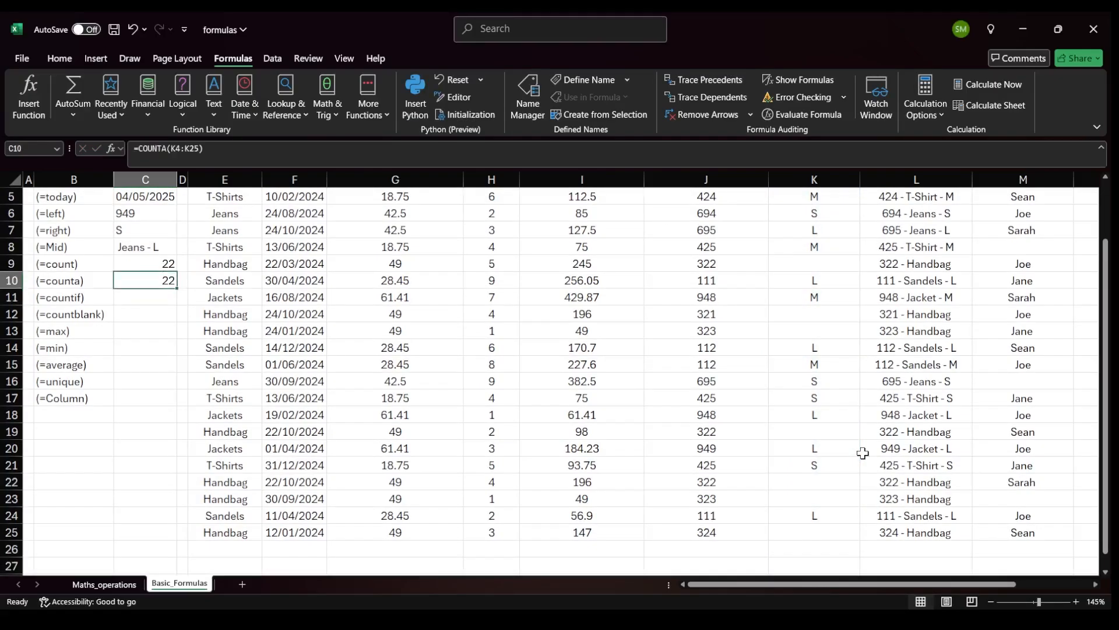
Replace the (=counta) formula with =COUNTA(M4:M25) to count the sales rep names.
{"action": "scroll", "coordinate": [863, 453], "scroll_direction": "up", "scroll_amount": 1}
{"action": "left_click", "coordinate": [808, 381]}
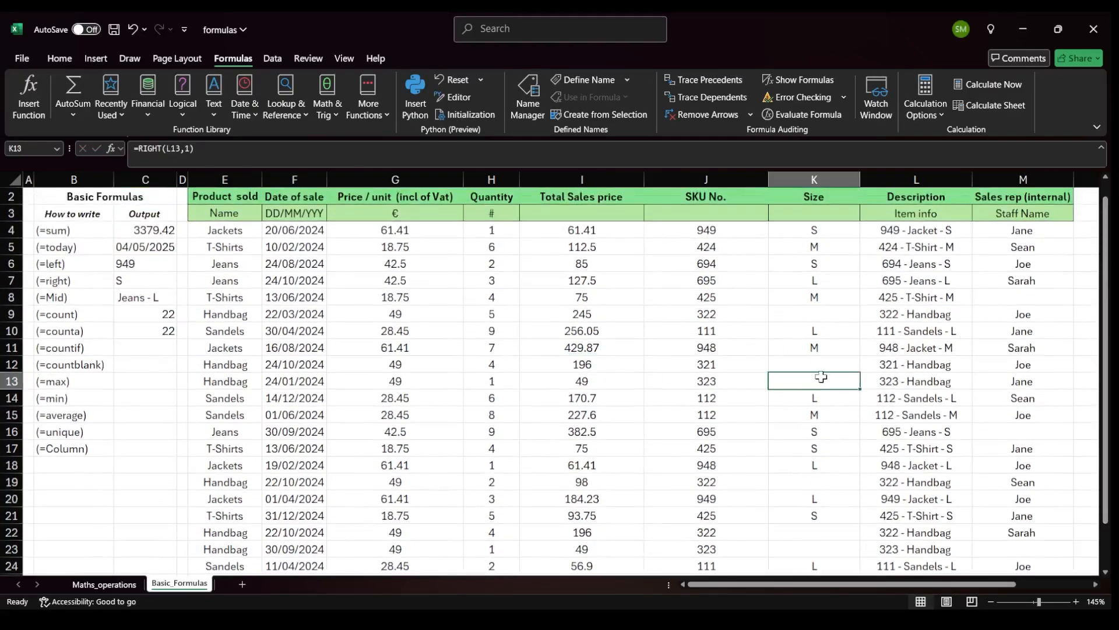
{"action": "left_click", "coordinate": [815, 348]}
{"action": "left_click", "coordinate": [131, 329]}
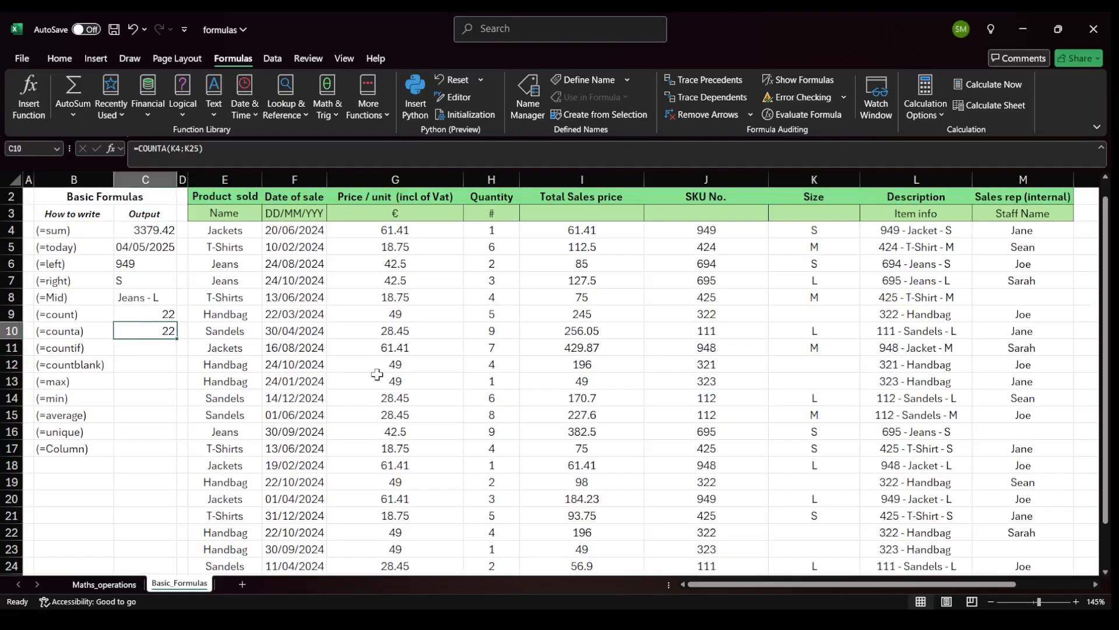
{"action": "key", "text": "F2"}
{"action": "key", "text": "Return"}
{"action": "key", "text": "Up"}
{"action": "type", "text": "=count"}
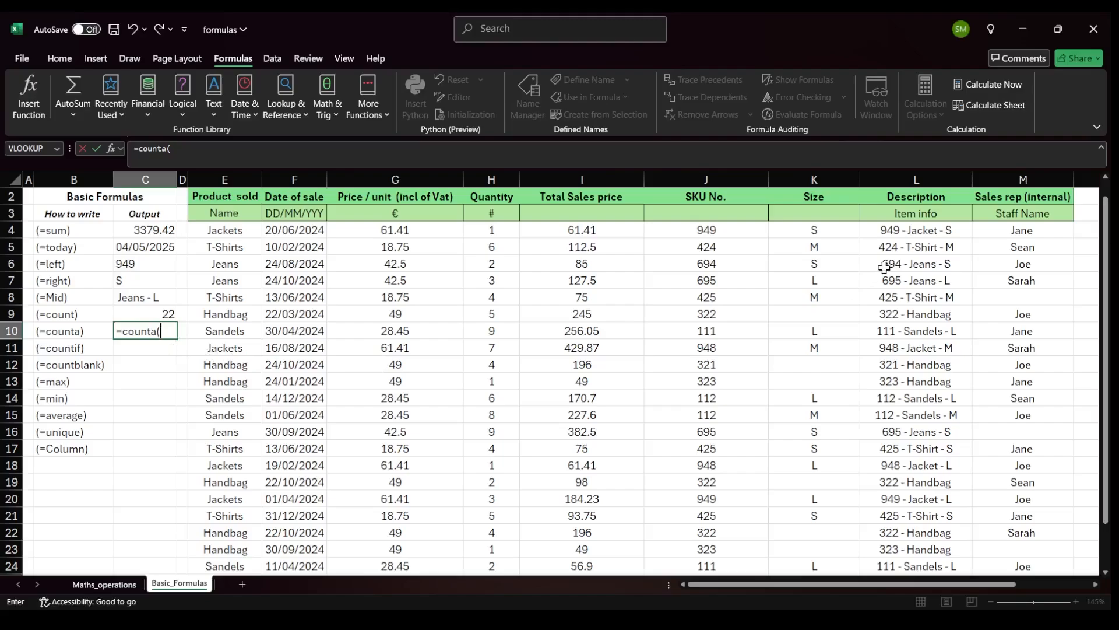
{"action": "left_click_drag", "start_coordinate": [1012, 227], "coordinate": [1005, 554]}
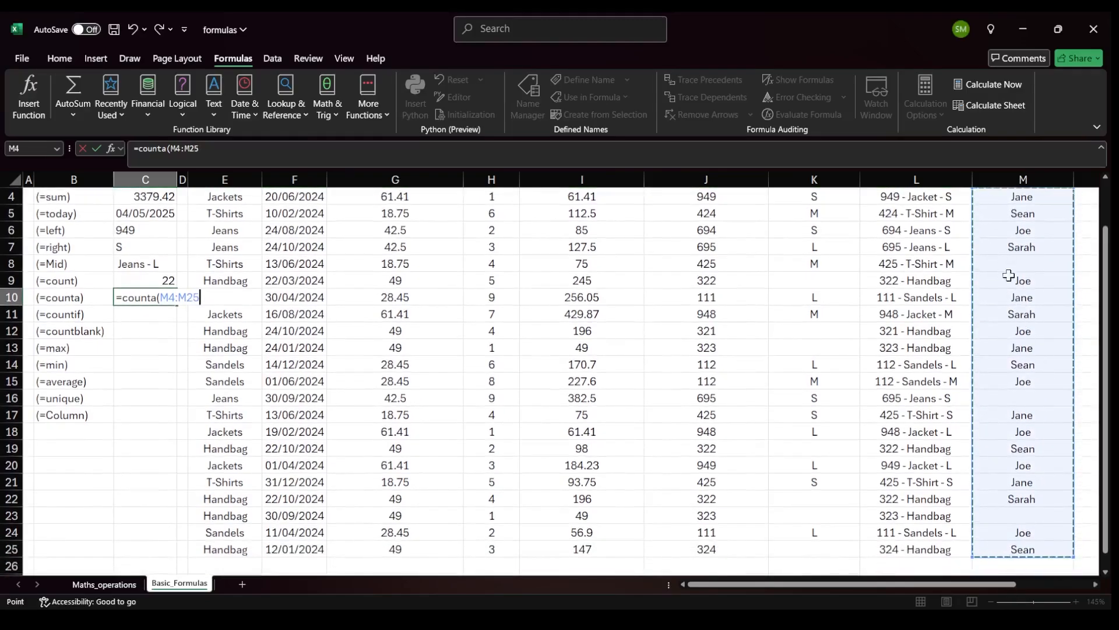
{"action": "type", "text": ")"}
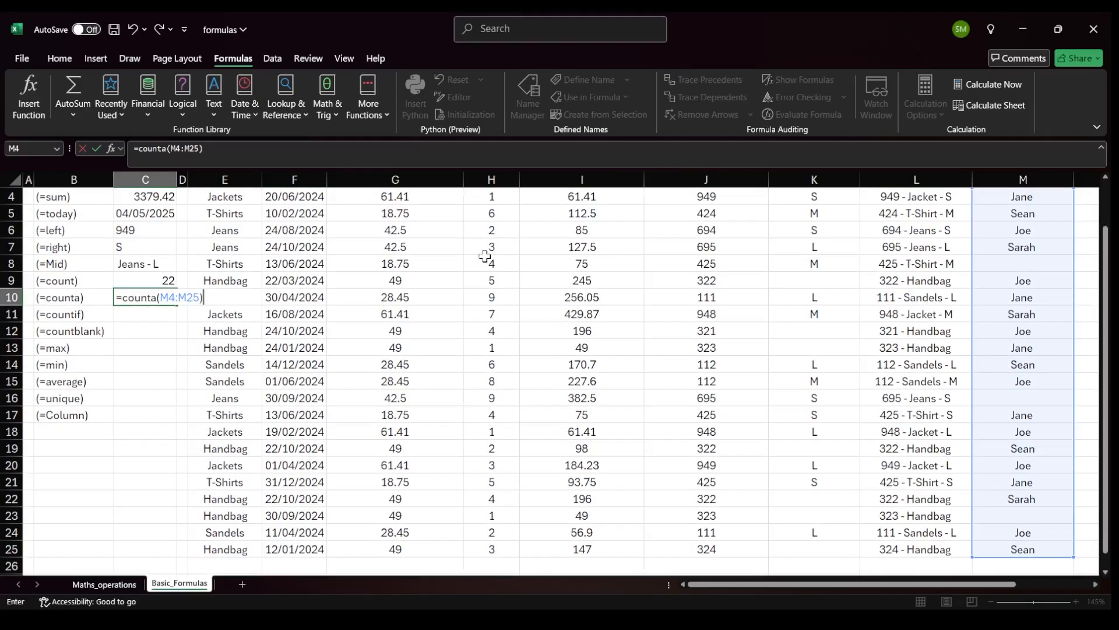
{"action": "key", "text": "ctrl+Return"}
{"action": "scroll", "coordinate": [487, 260], "scroll_direction": "up", "scroll_amount": 1}
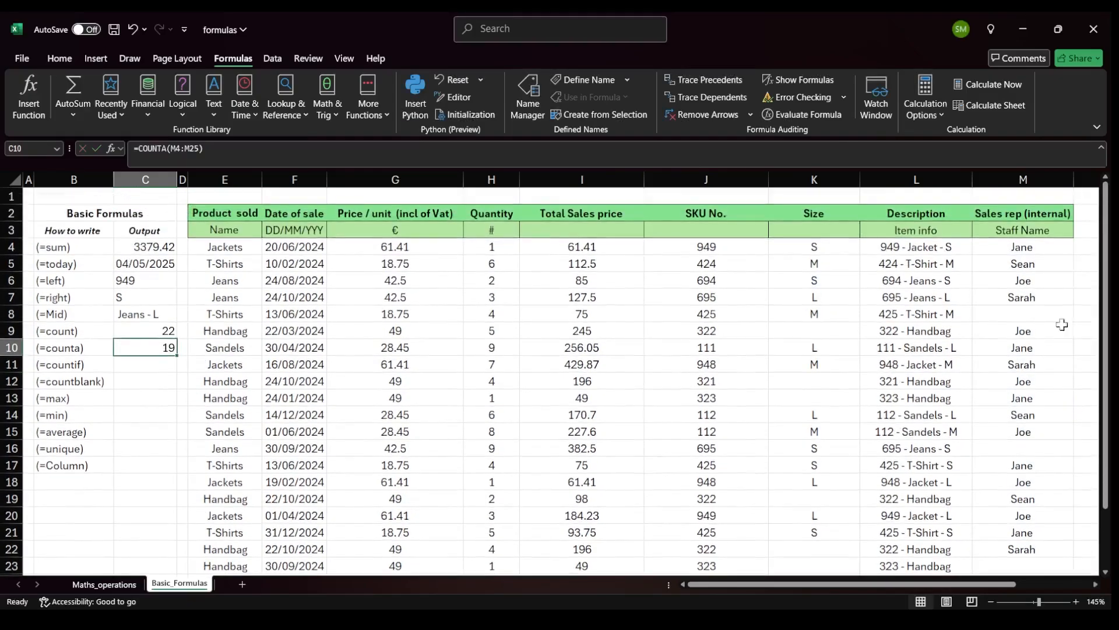
{"action": "left_click_drag", "start_coordinate": [936, 239], "coordinate": [912, 550]}
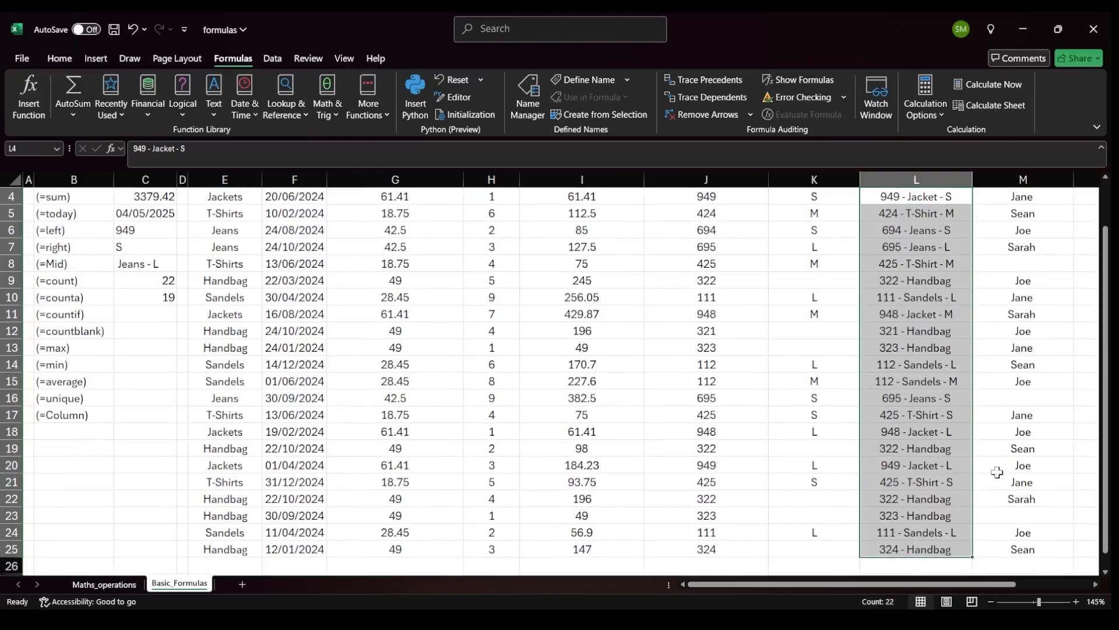
{"action": "scroll", "coordinate": [540, 425], "scroll_direction": "up", "scroll_amount": 1}
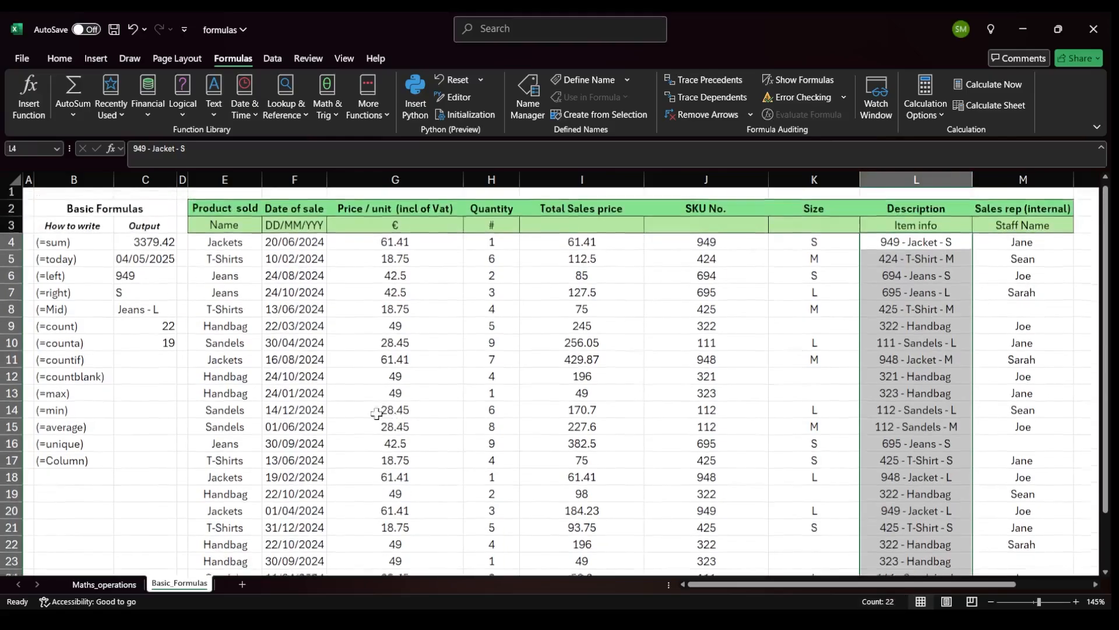
Enter =COUNTIF(E4:E25,"Jeans") in the (=countif) output cell to count the Jeans sales.
{"action": "left_click", "coordinate": [139, 347]}
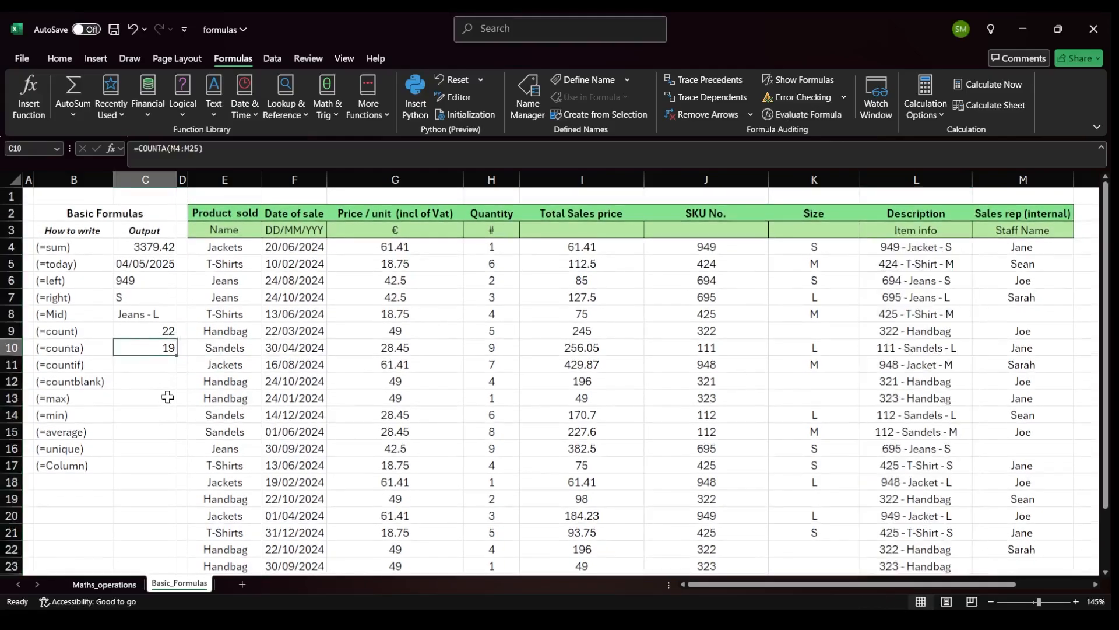
{"action": "left_click", "coordinate": [157, 367]}
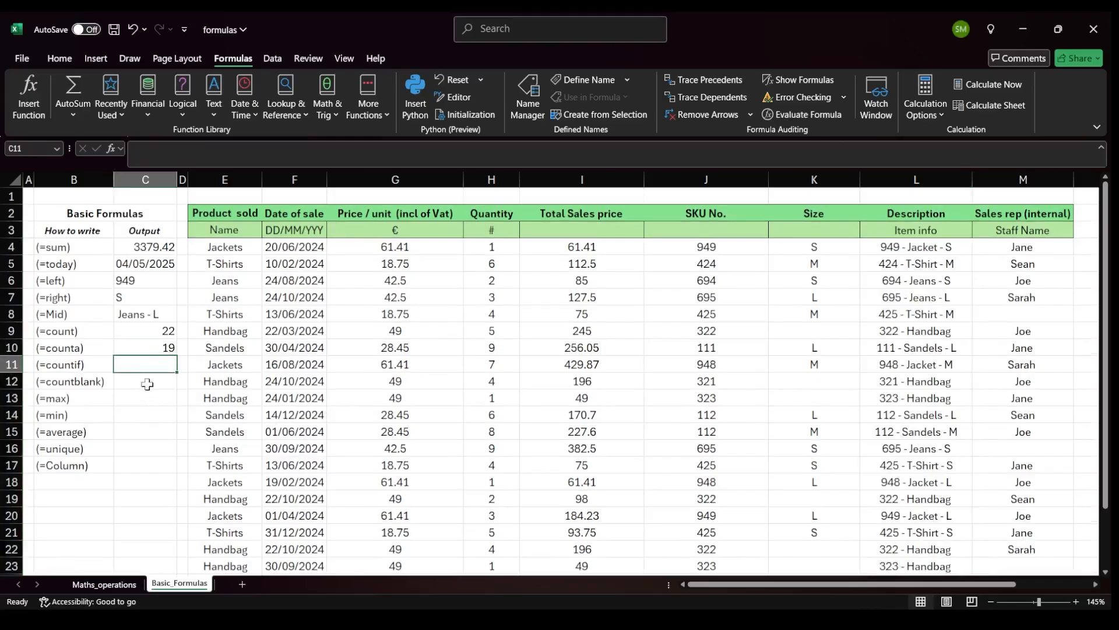
{"action": "type", "text": "=countif("}
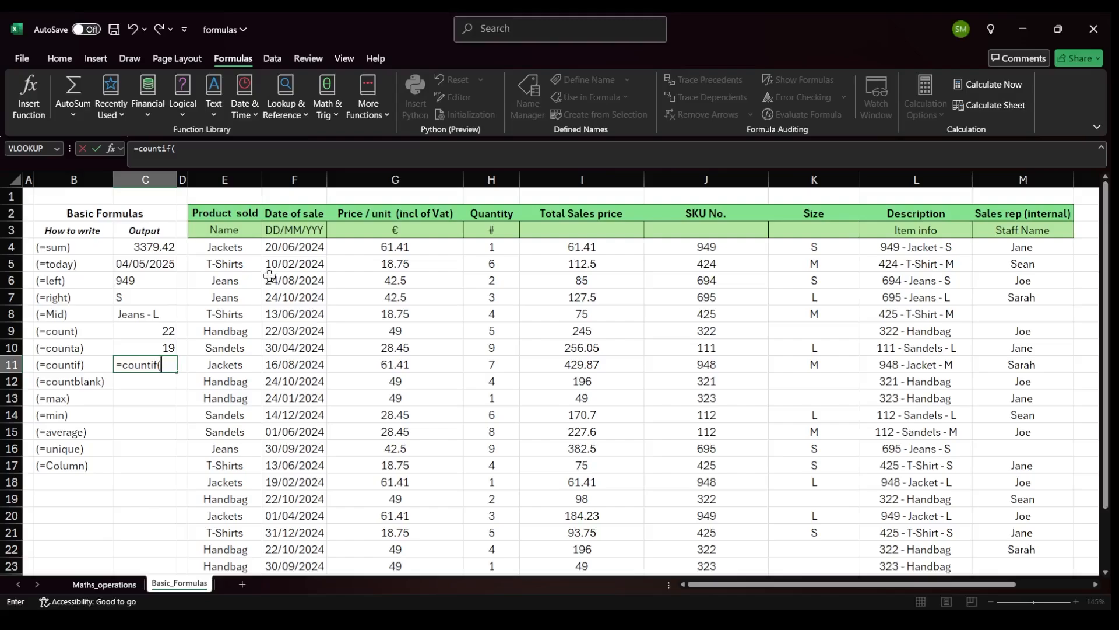
{"action": "left_click", "coordinate": [239, 247]}
{"action": "left_click_drag", "start_coordinate": [239, 247], "coordinate": [209, 554]}
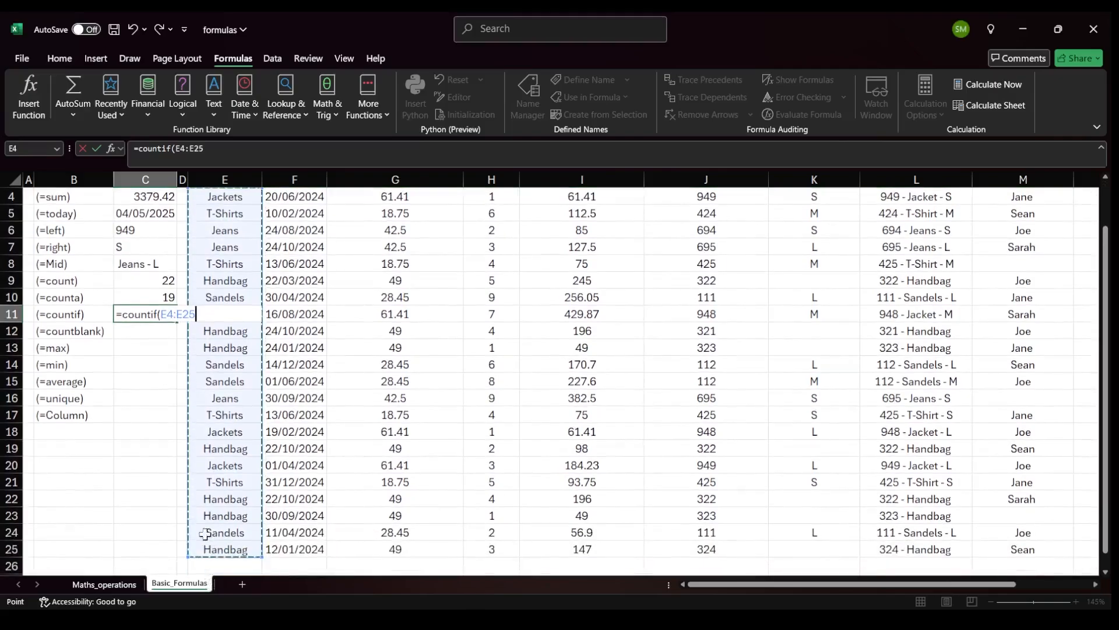
{"action": "type", "text": ",\"Jeans"}
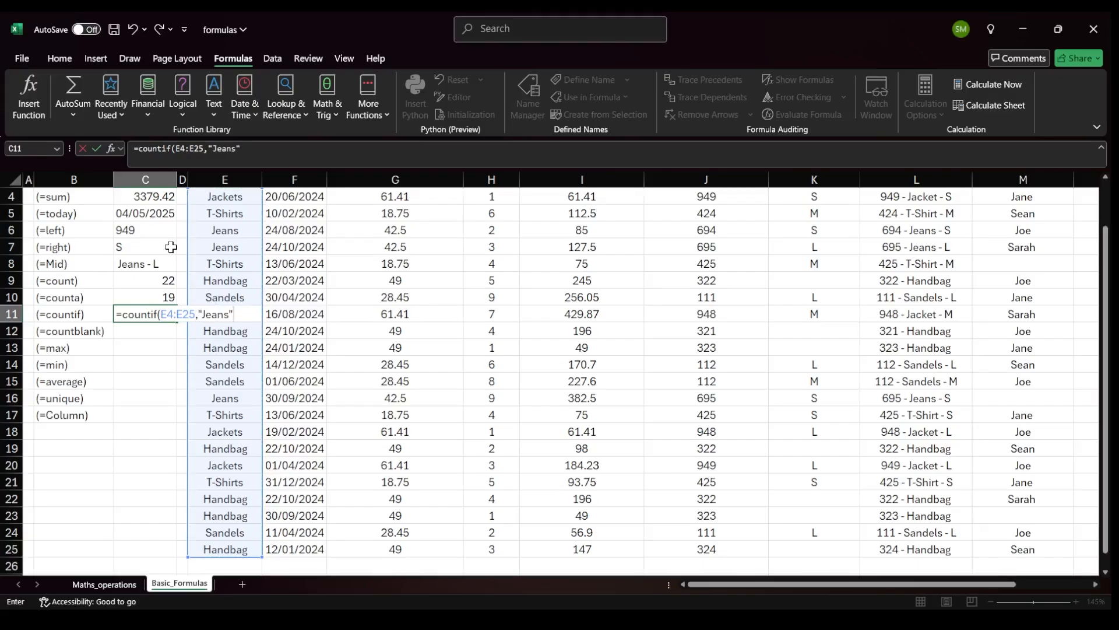
{"action": "key", "text": "Return"}
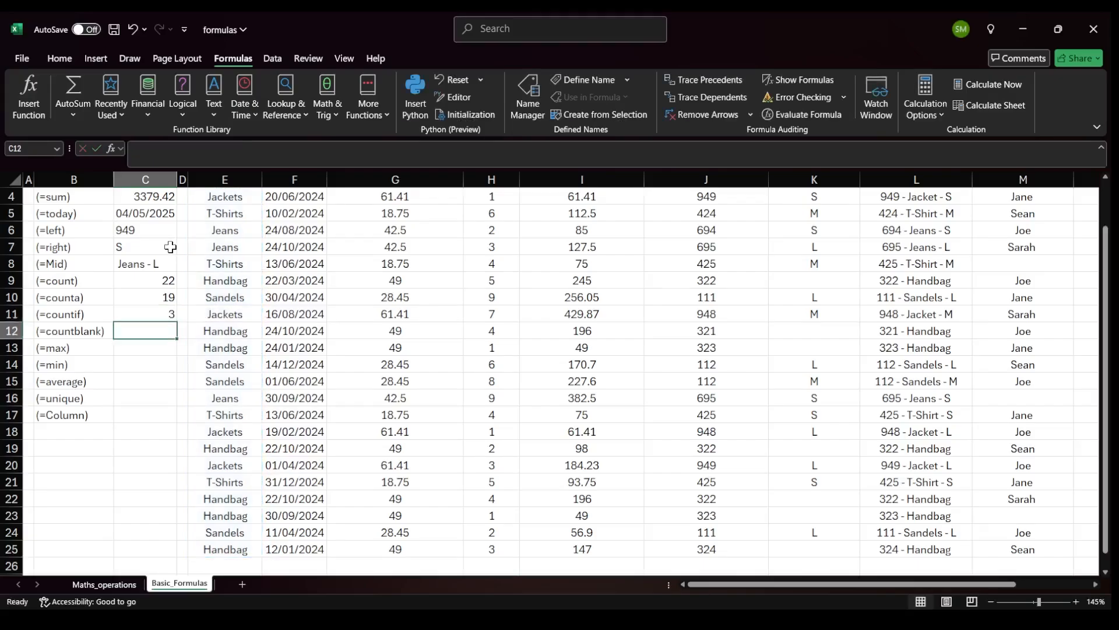
Check the Product sold column for the Jeans entries.
{"action": "scroll", "coordinate": [169, 248], "scroll_direction": "up", "scroll_amount": 1}
{"action": "left_click_drag", "start_coordinate": [232, 282], "coordinate": [236, 299]}
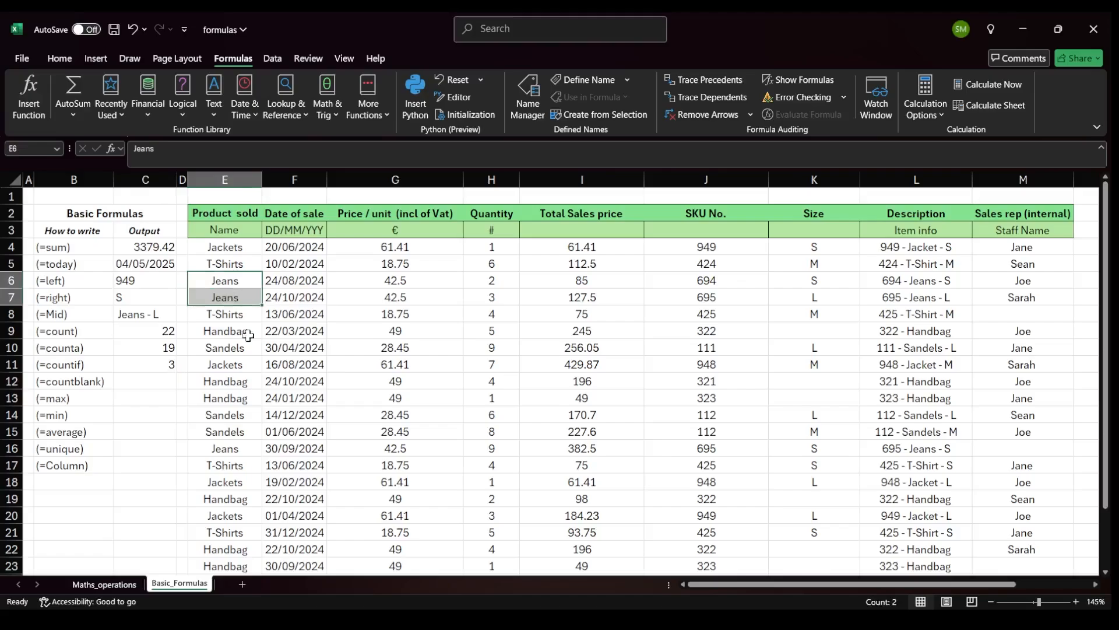
{"action": "left_click", "coordinate": [233, 447], "text": "ctrl"}
{"action": "scroll", "coordinate": [234, 467], "scroll_direction": "down", "scroll_amount": 2}
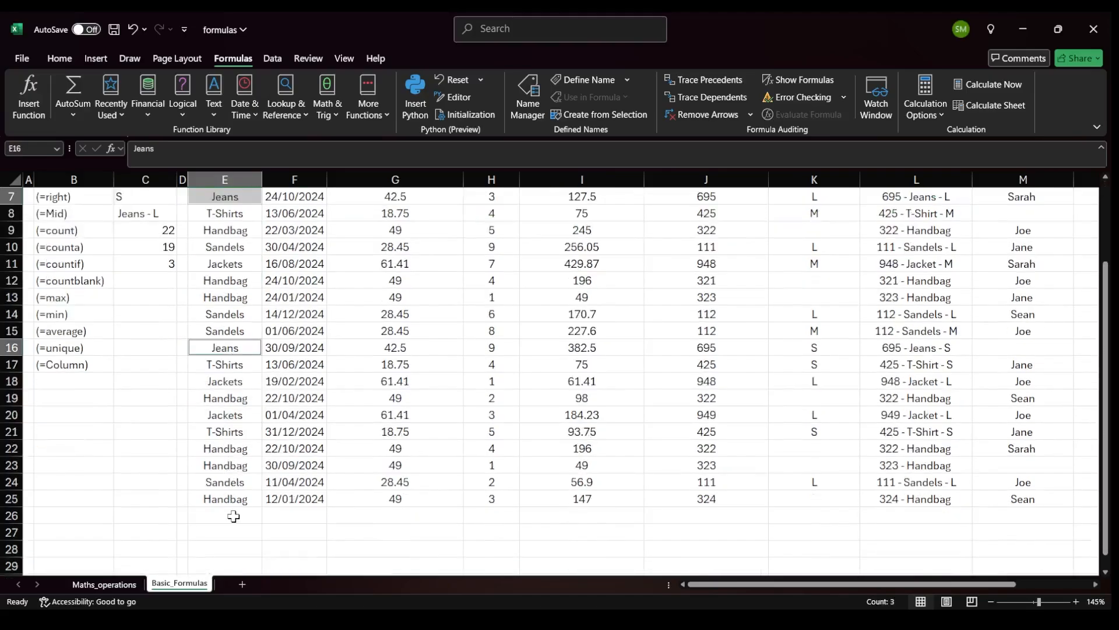
{"action": "scroll", "coordinate": [233, 350], "scroll_direction": "up", "scroll_amount": 2}
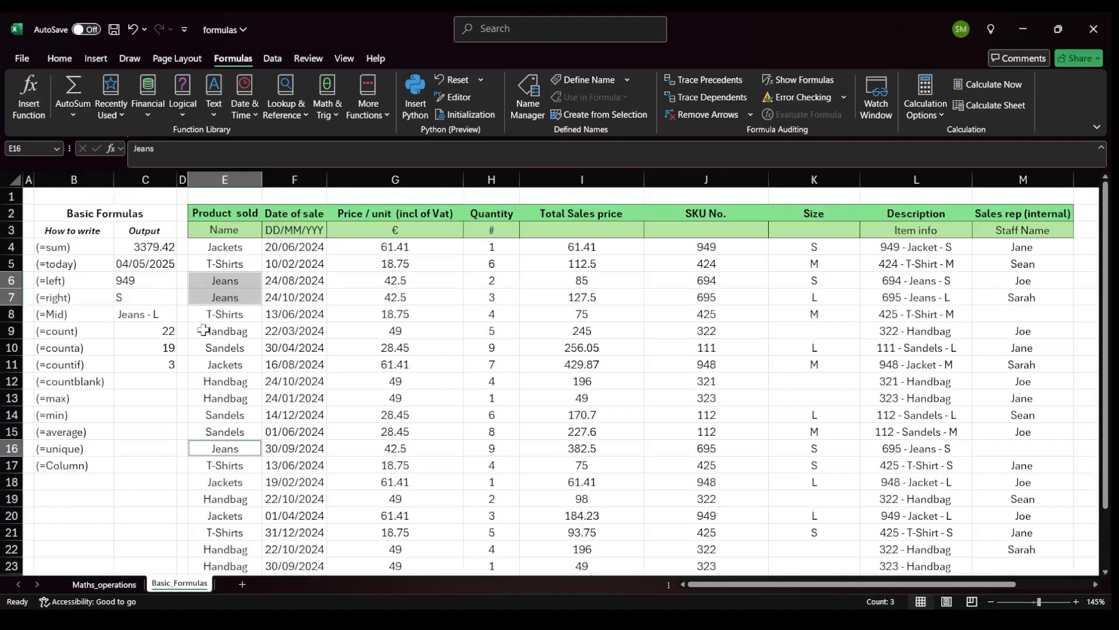
Enter =COUNTBLANK(M4:M25) in the (=countblank) output cell to count sales without a rep name.
{"action": "left_click", "coordinate": [162, 381]}
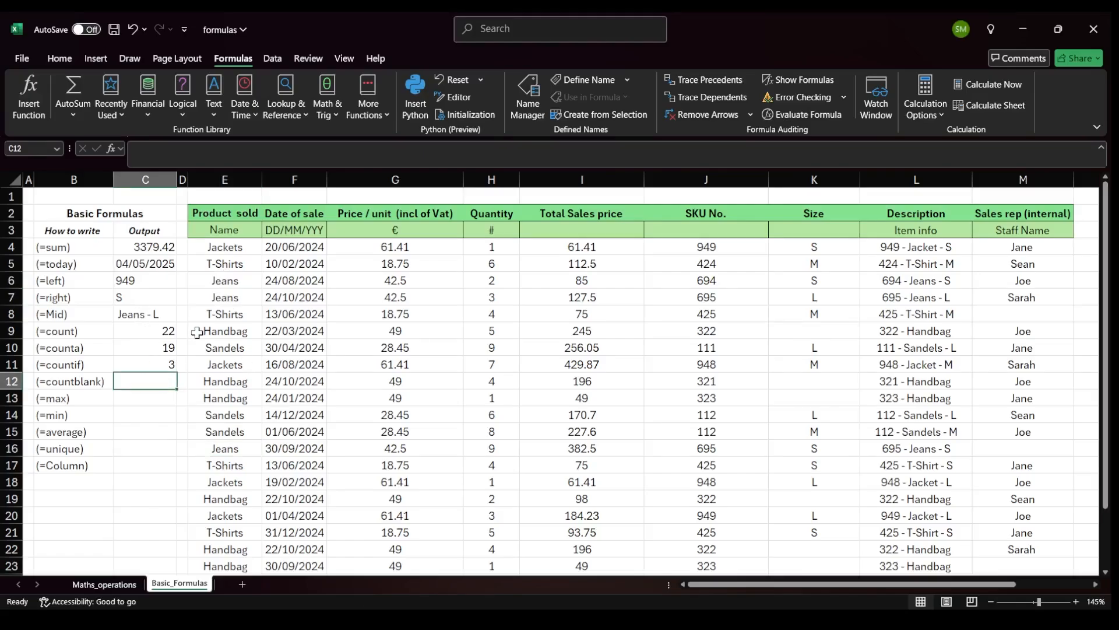
{"action": "type", "text": "="}
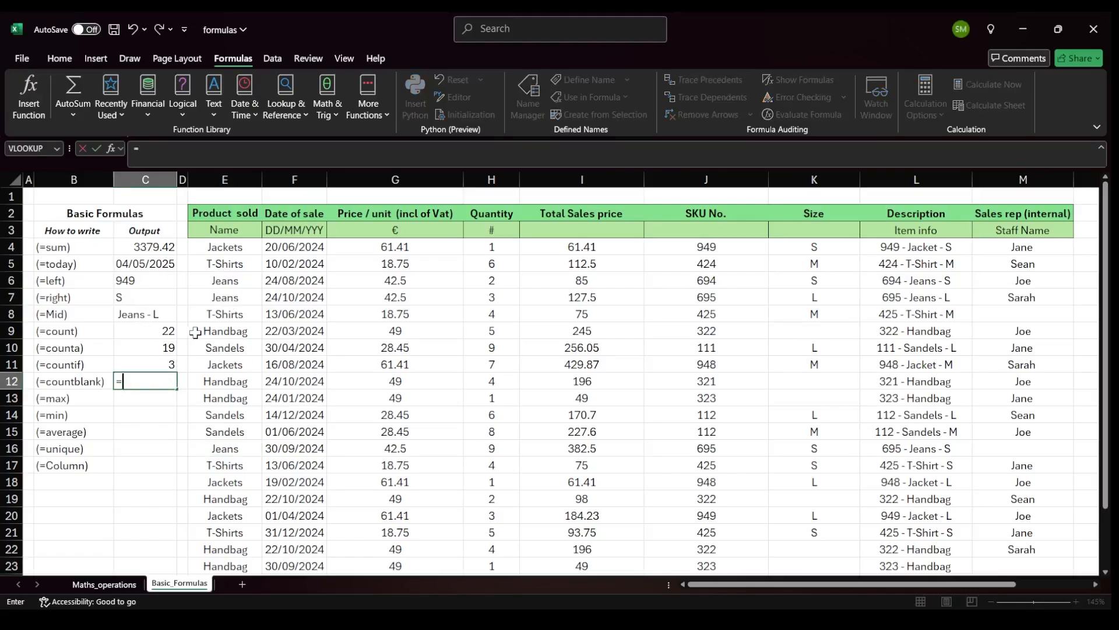
{"action": "type", "text": "count"}
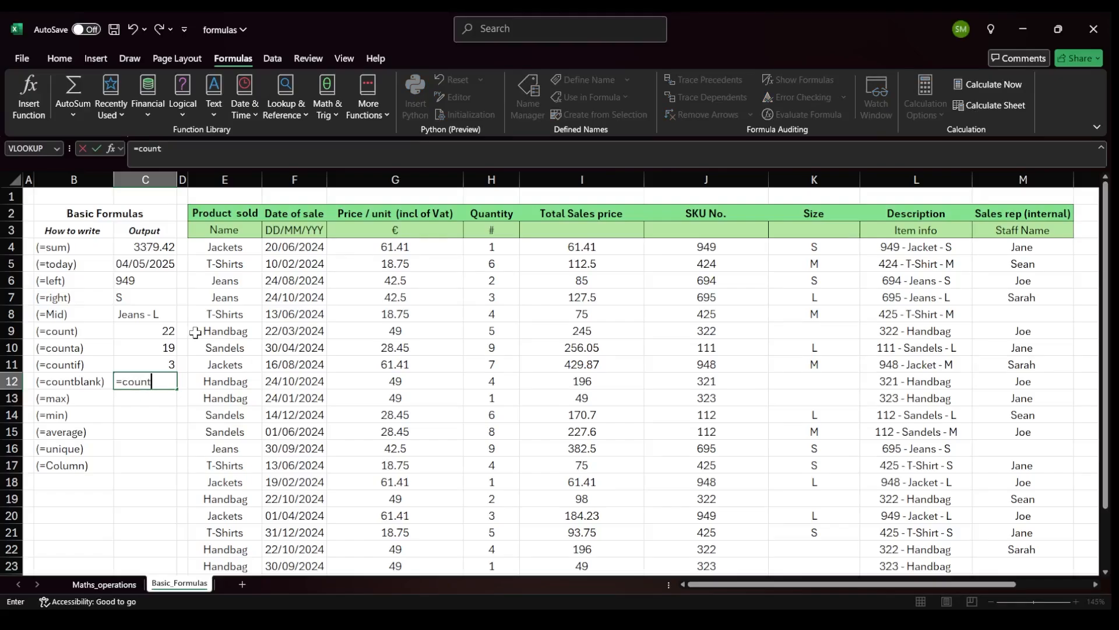
{"action": "type", "text": "bl"}
{"action": "key", "text": "Tab"}
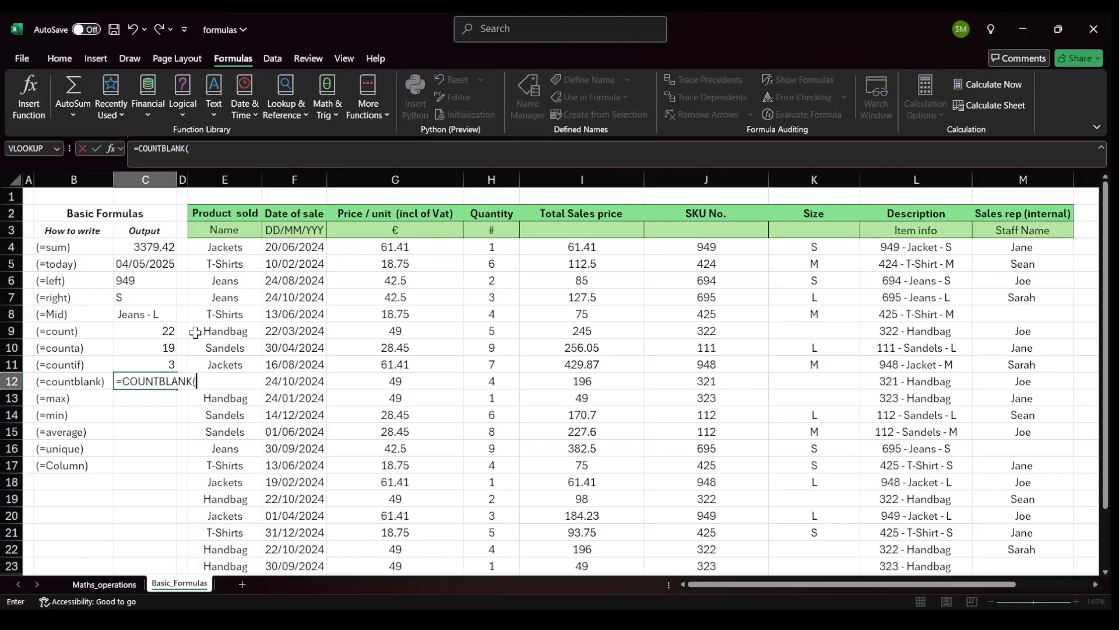
{"action": "left_click", "coordinate": [1028, 252]}
{"action": "left_click_drag", "start_coordinate": [1027, 255], "coordinate": [1016, 547]}
{"action": "type", "text": ")"}
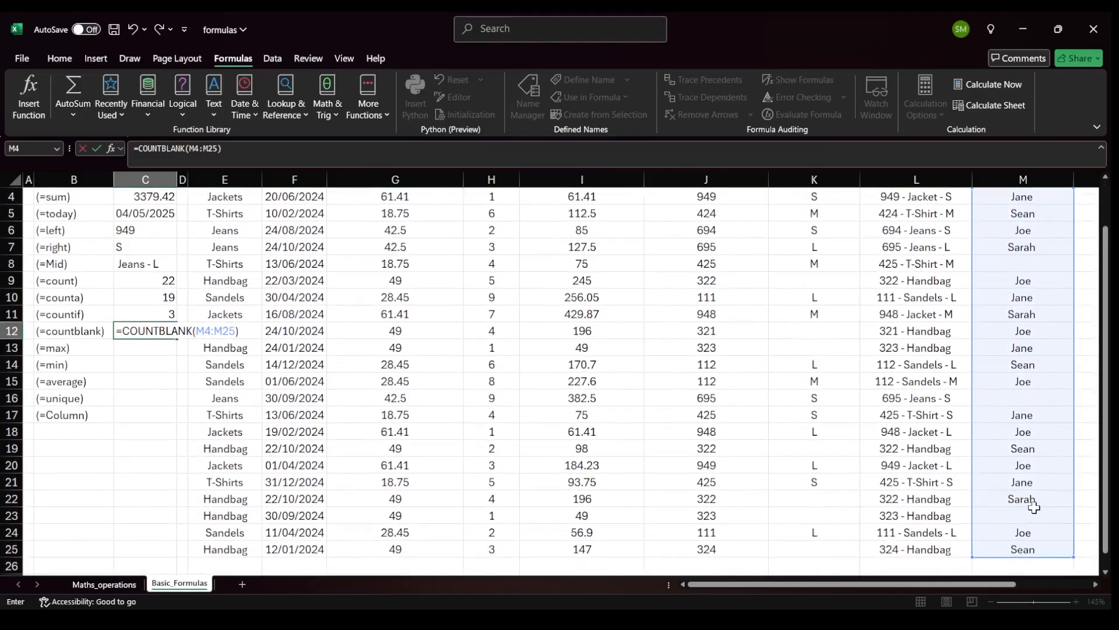
{"action": "key", "text": "ctrl+Return"}
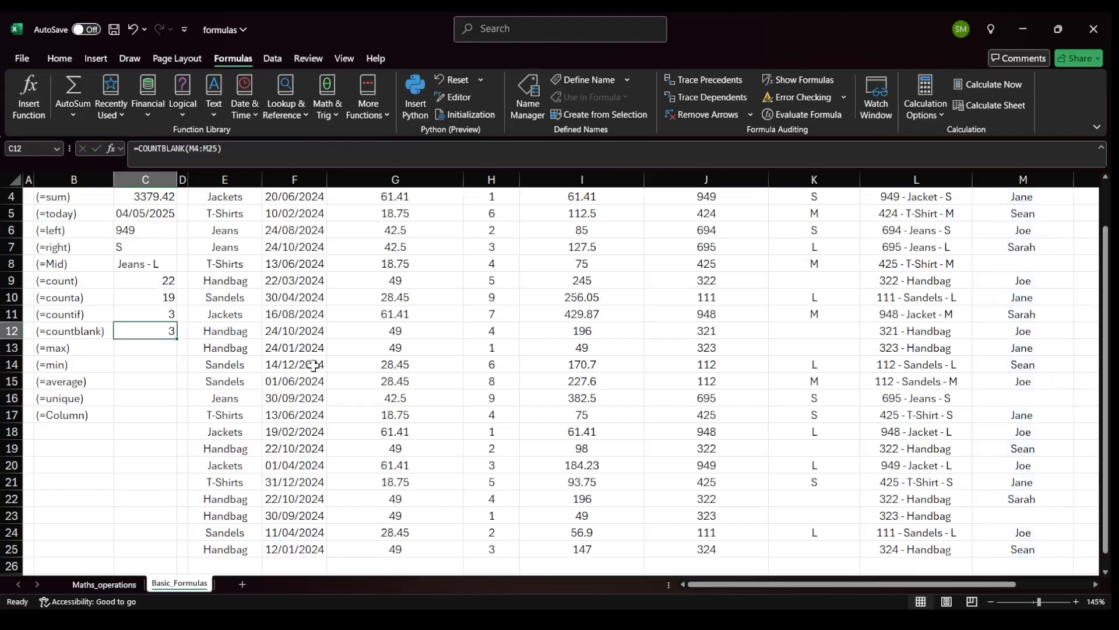
Enter =MAX(H4:H25) in the (=max) output cell to find the highest quantity.
{"action": "left_click", "coordinate": [174, 298]}
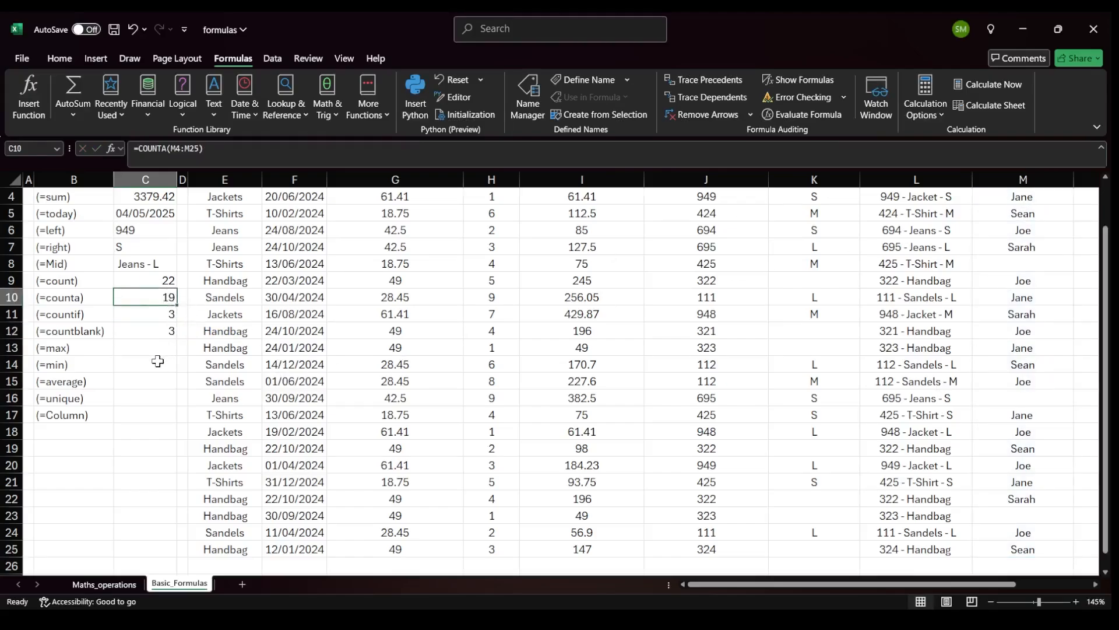
{"action": "left_click", "coordinate": [151, 334]}
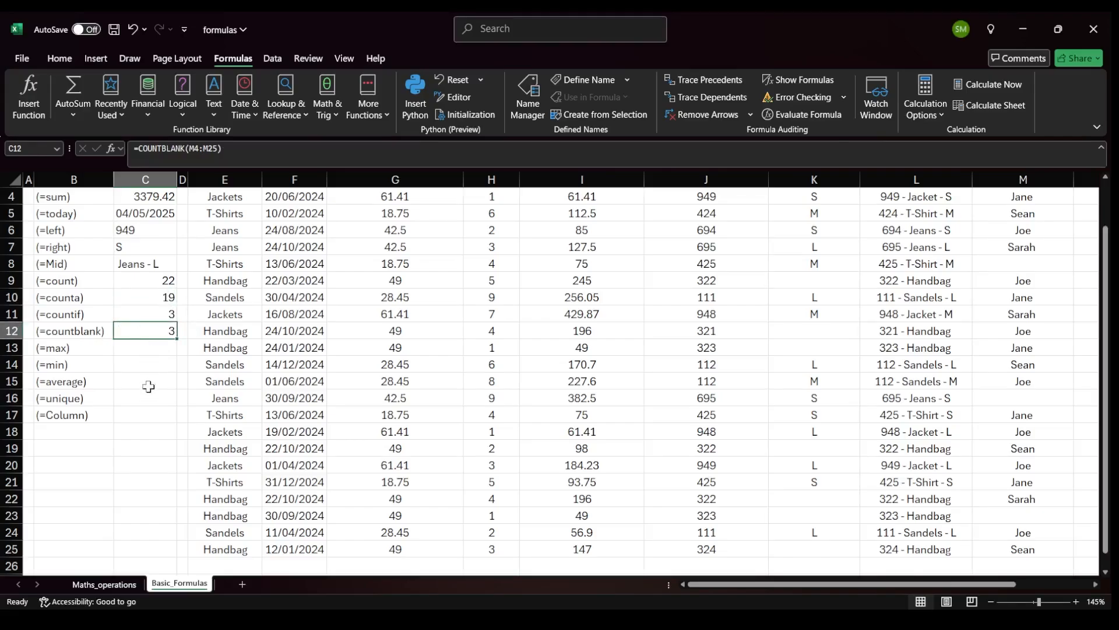
{"action": "left_click", "coordinate": [128, 350]}
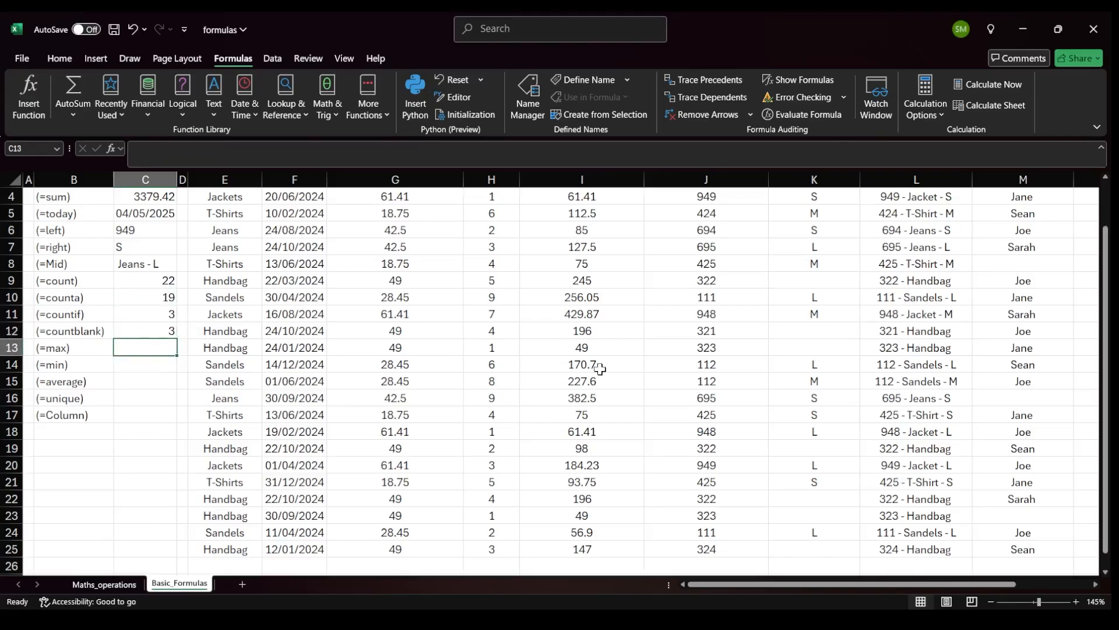
{"action": "scroll", "coordinate": [599, 369], "scroll_direction": "up", "scroll_amount": 1}
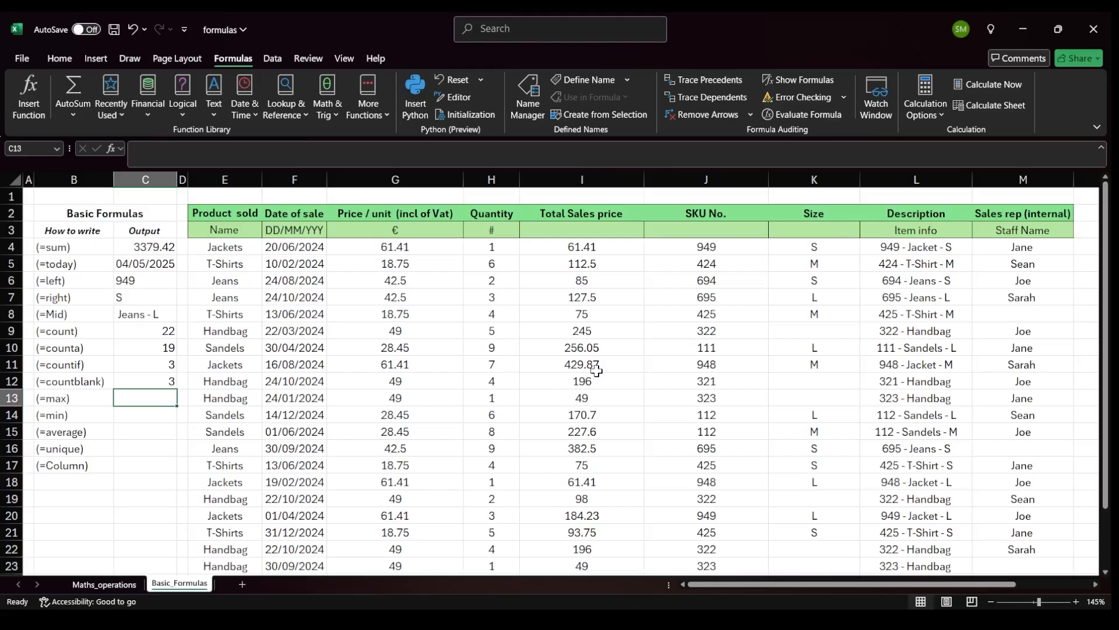
{"action": "type", "text": "=max("}
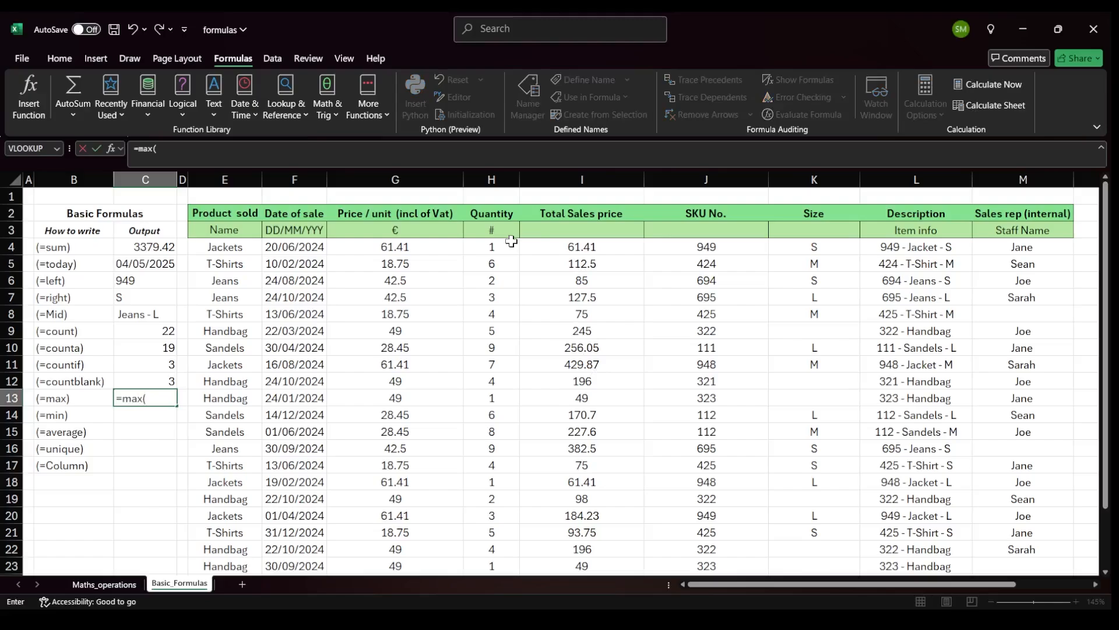
{"action": "left_click_drag", "start_coordinate": [500, 248], "coordinate": [489, 558]}
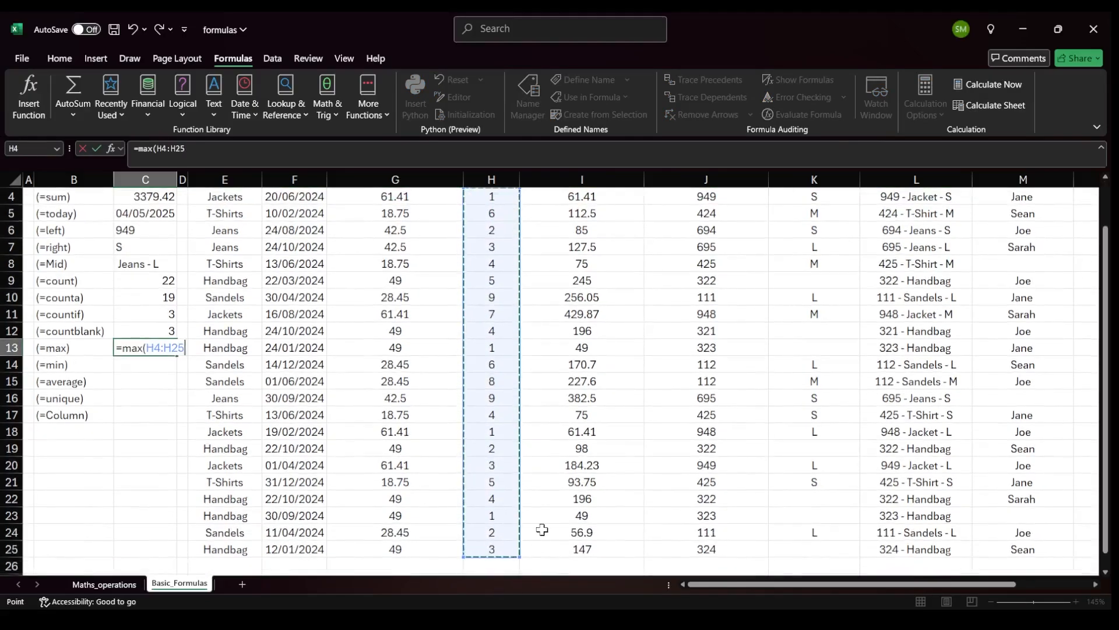
{"action": "type", "text": ")"}
{"action": "key", "text": "Return"}
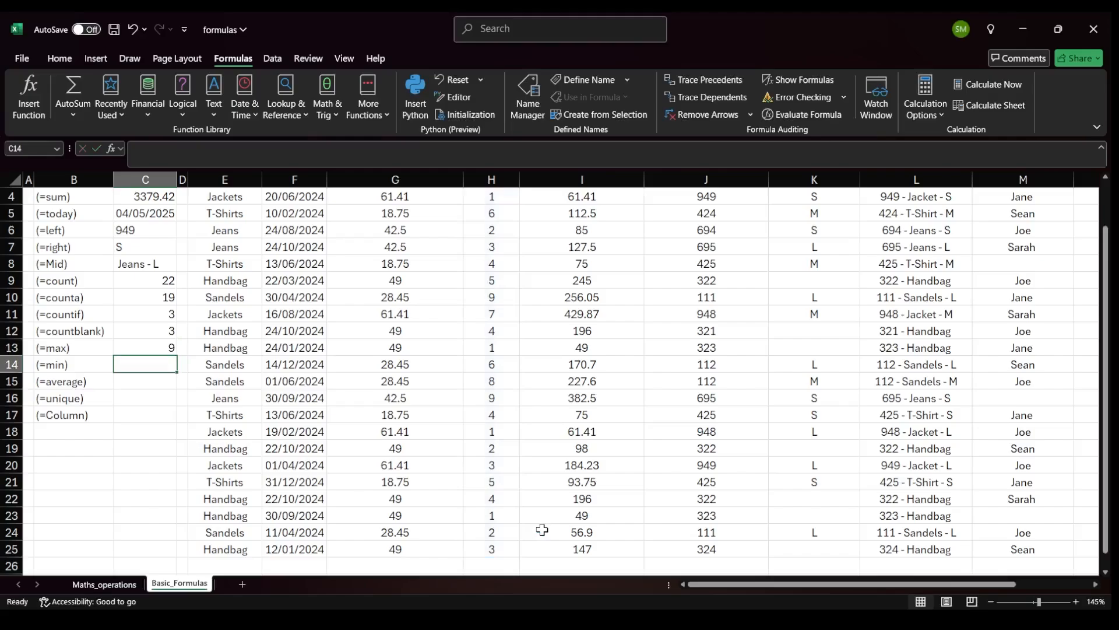
{"action": "left_click", "coordinate": [492, 402]}
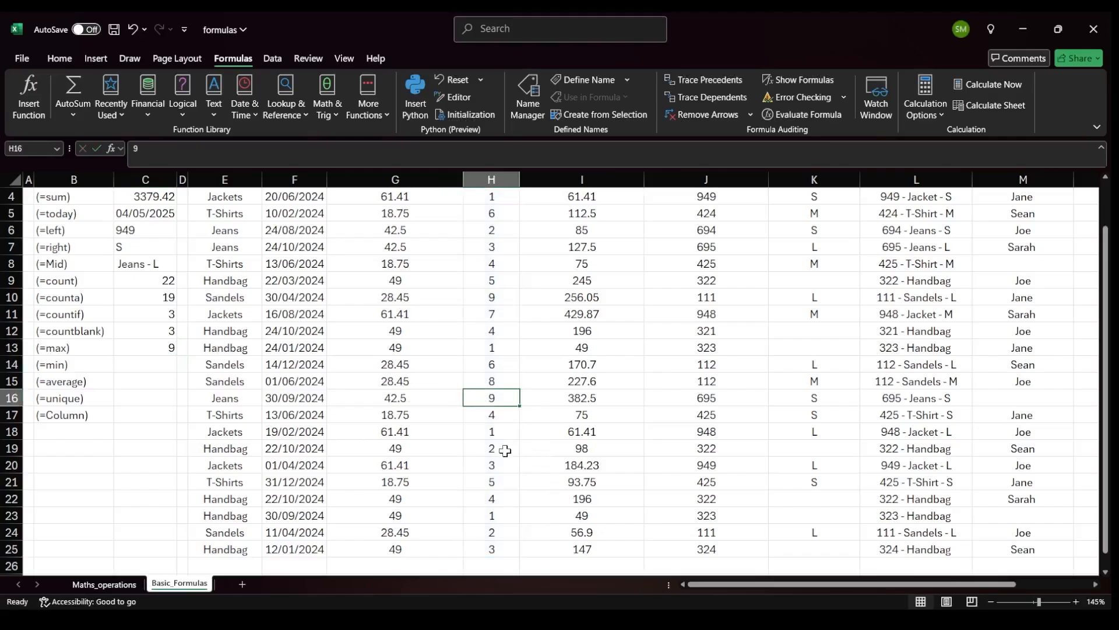
Replace the (=max) formula with =MAX over the price column G4:G25 to find the highest unit price.
{"action": "left_click", "coordinate": [174, 351]}
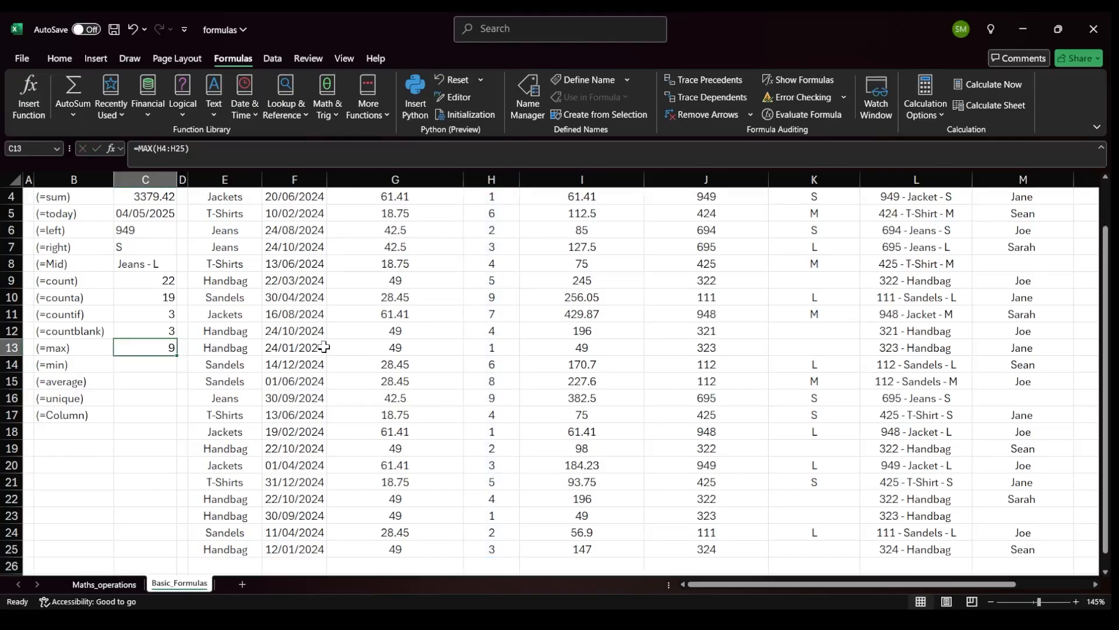
{"action": "type", "text": "=max"}
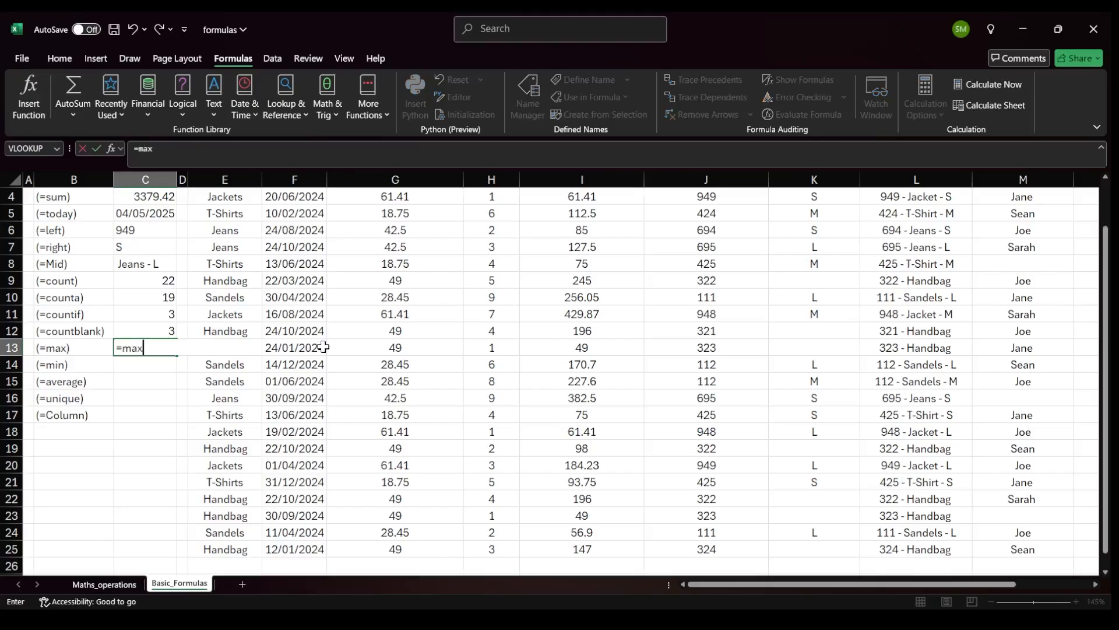
{"action": "type", "text": "("}
{"action": "left_click_drag", "start_coordinate": [366, 546], "coordinate": [394, 239]}
{"action": "type", "text": ")"}
{"action": "key", "text": "Return"}
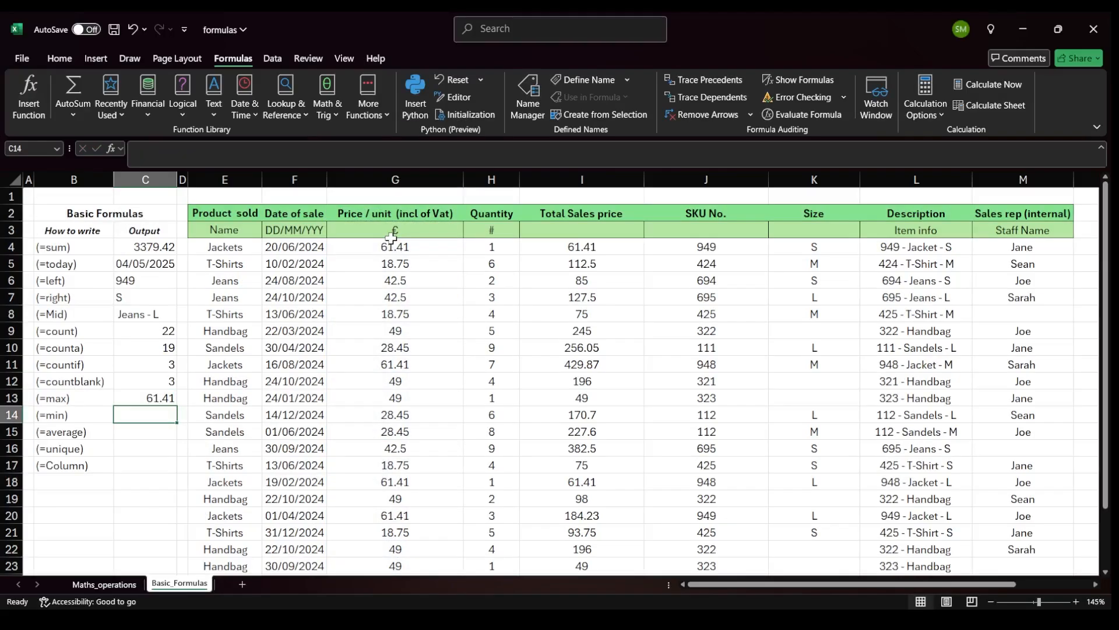
Enter =MIN(H4:H25) in the (=min) output cell to find the smallest quantity sold.
{"action": "left_click", "coordinate": [396, 248]}
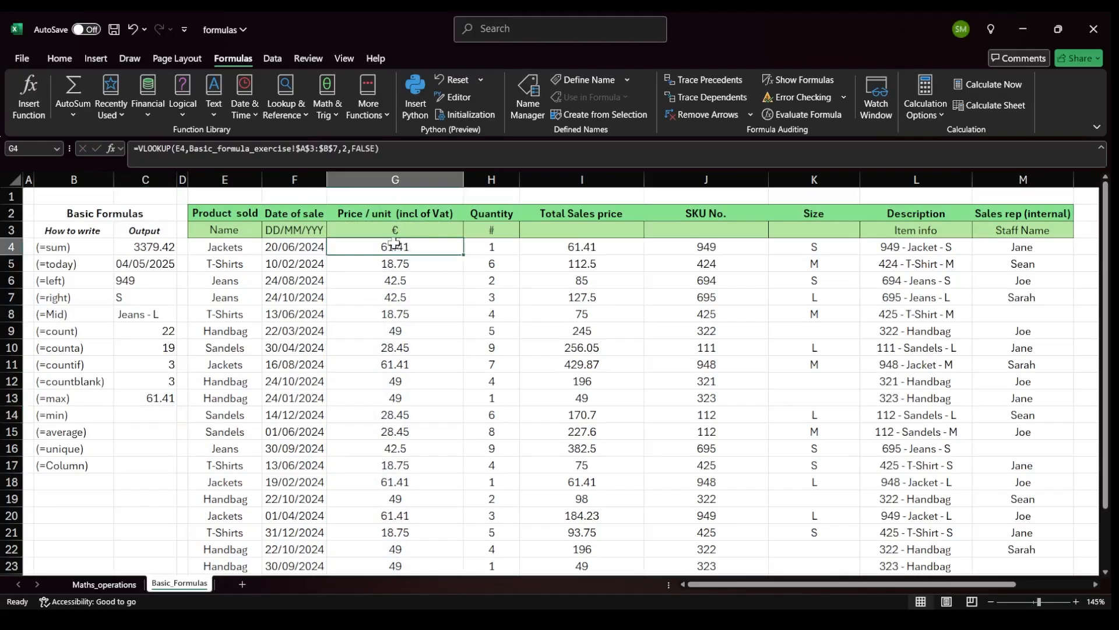
{"action": "left_click_drag", "start_coordinate": [220, 248], "coordinate": [371, 252]}
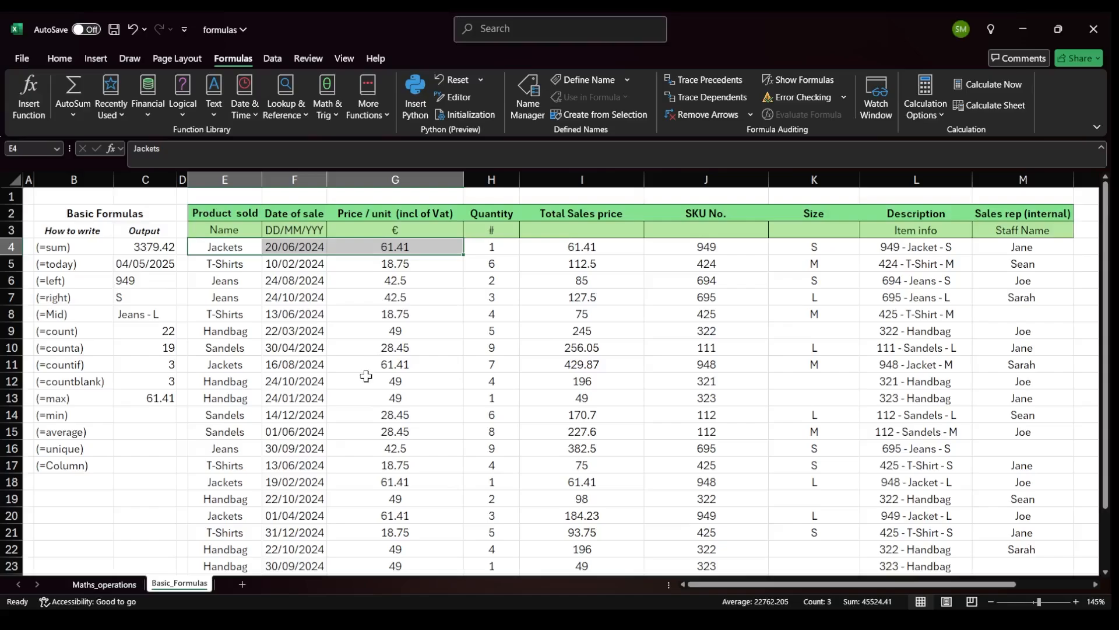
{"action": "scroll", "coordinate": [365, 375], "scroll_direction": "down", "scroll_amount": 1}
{"action": "left_click", "coordinate": [160, 362]}
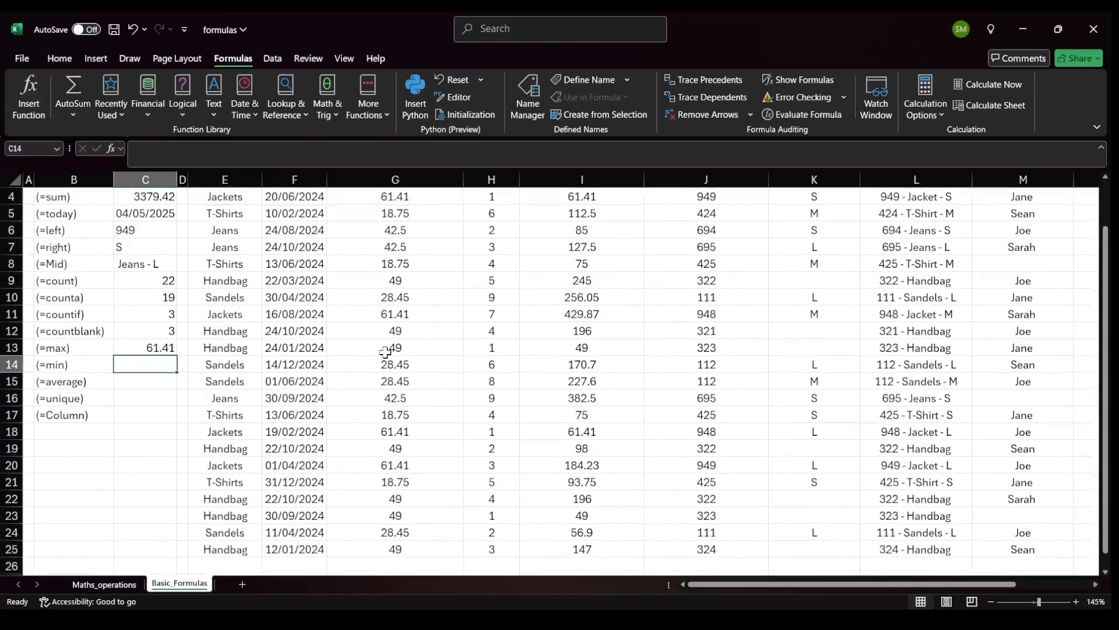
{"action": "type", "text": "=min"}
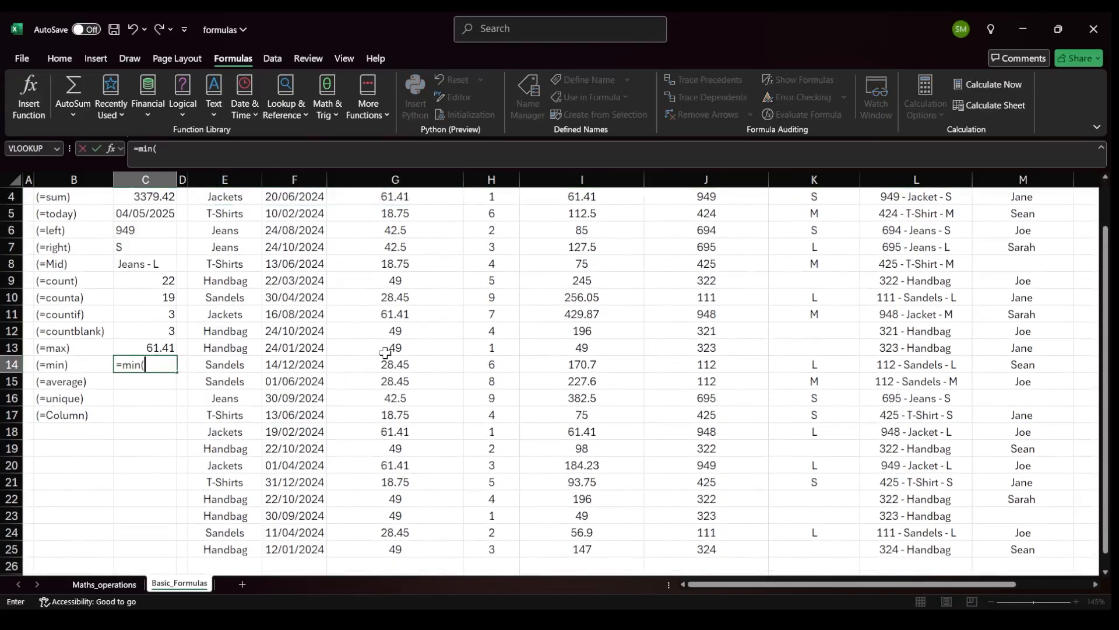
{"action": "type", "text": "("}
{"action": "scroll", "coordinate": [385, 355], "scroll_direction": "up", "scroll_amount": 1}
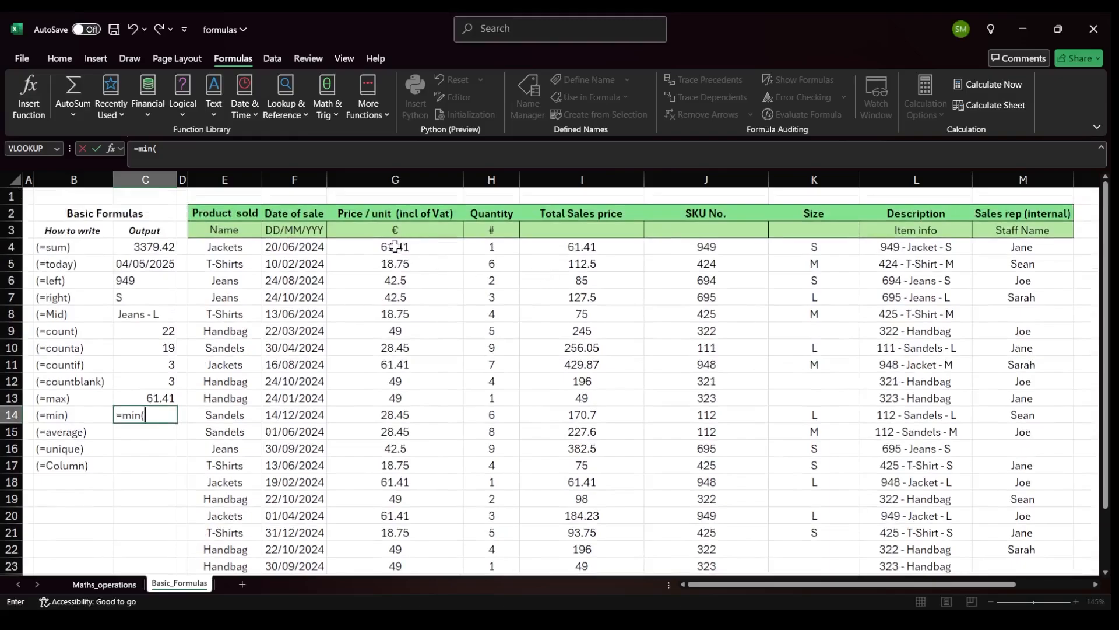
{"action": "left_click_drag", "start_coordinate": [493, 245], "coordinate": [490, 555]}
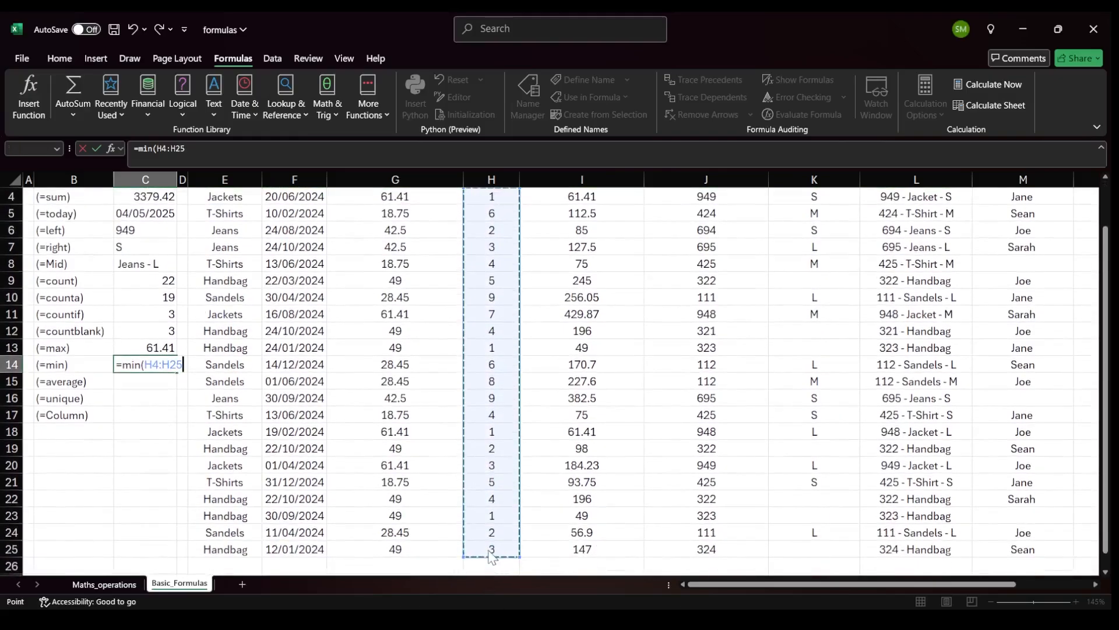
{"action": "key", "text": "Return"}
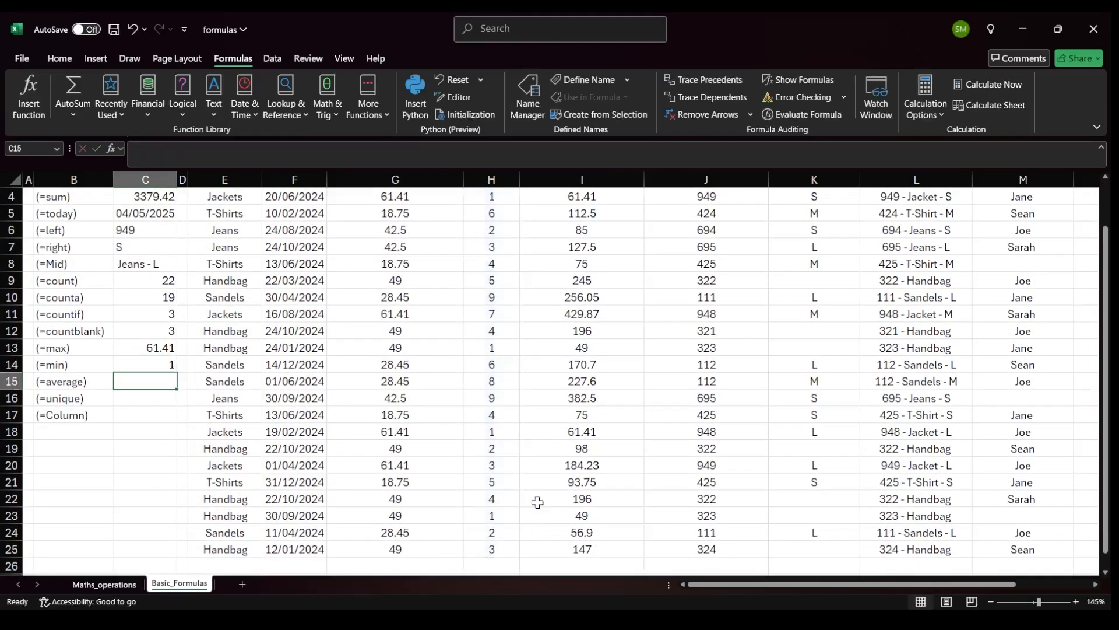
{"action": "left_click", "coordinate": [146, 363]}
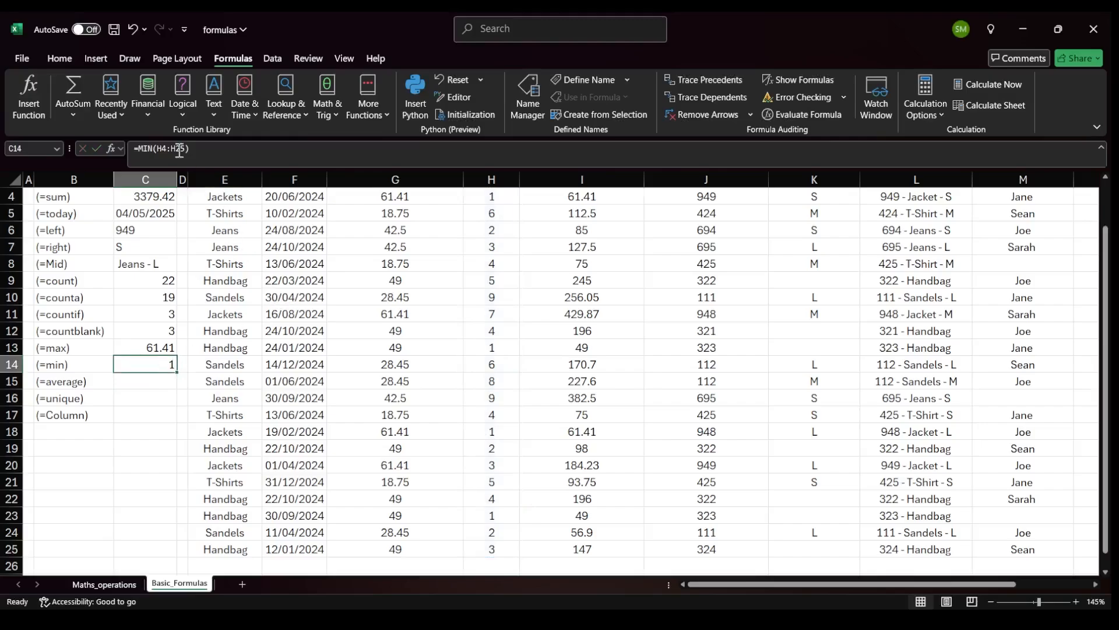
{"action": "scroll", "coordinate": [505, 256], "scroll_direction": "up", "scroll_amount": 1}
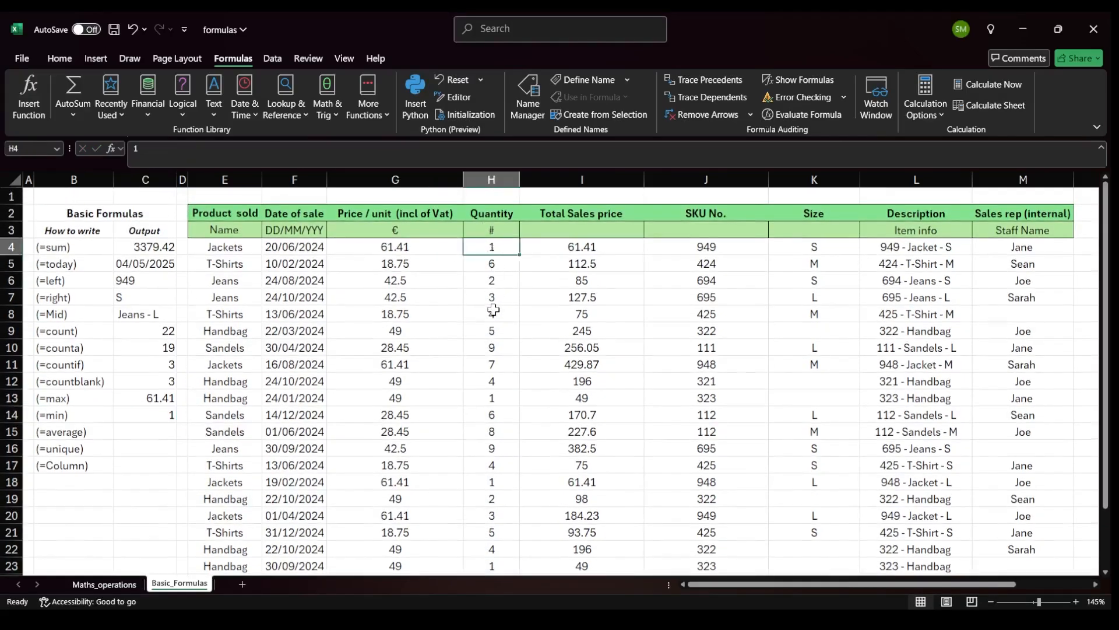
Highlight sample rows of the sales table to show how records run across the columns.
{"action": "left_click_drag", "start_coordinate": [231, 245], "coordinate": [682, 243]}
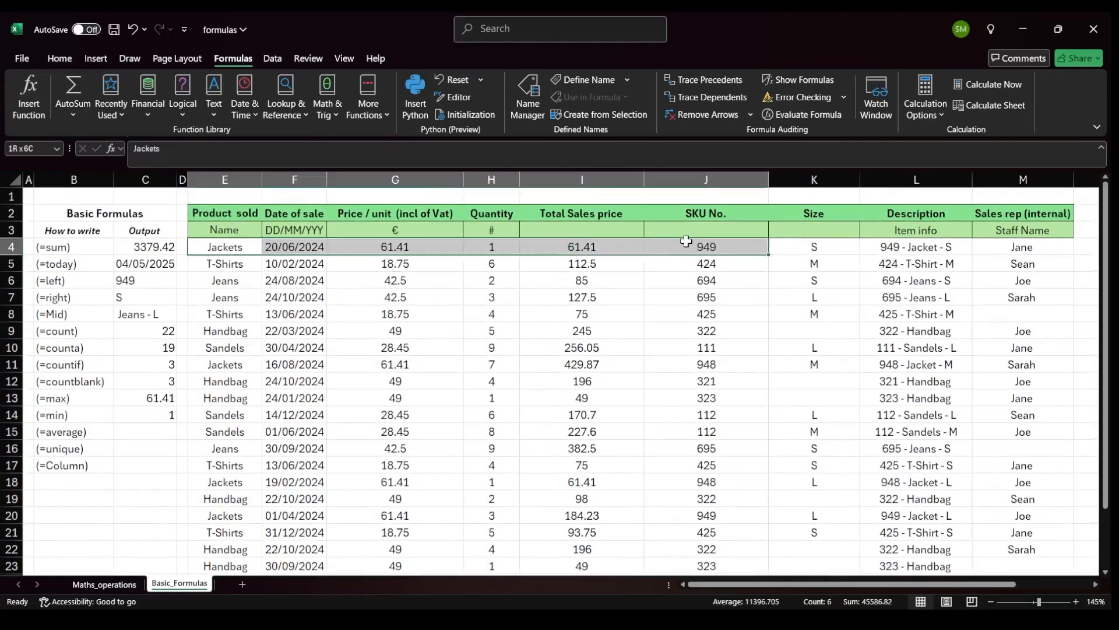
{"action": "scroll", "coordinate": [513, 426], "scroll_direction": "down", "scroll_amount": 1}
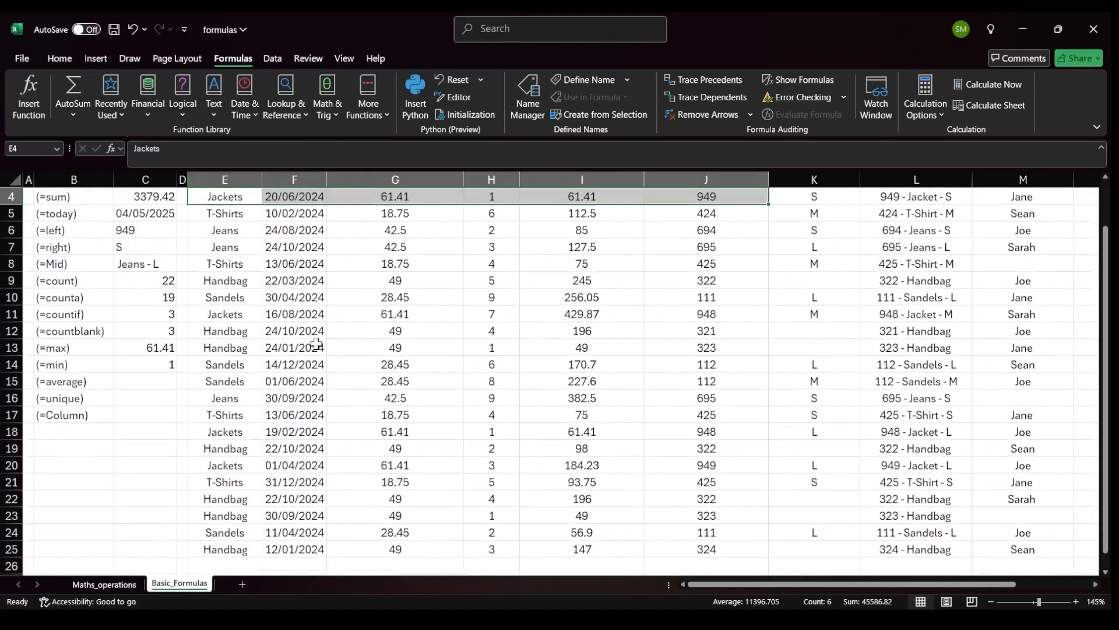
{"action": "left_click_drag", "start_coordinate": [245, 348], "coordinate": [604, 344]}
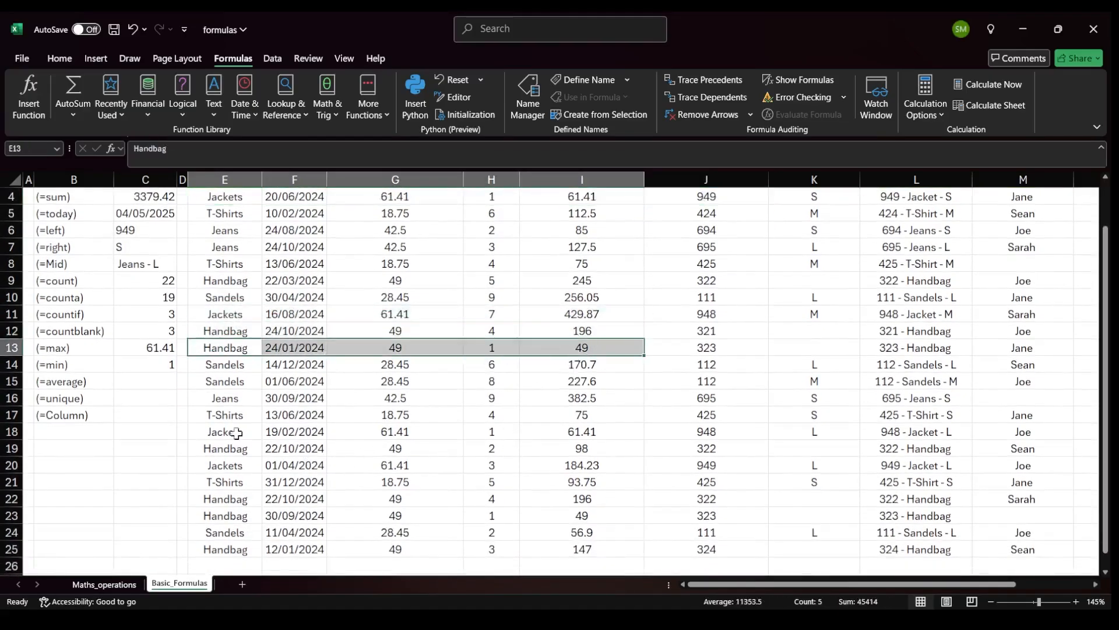
Enter =AVERAGE(G4:G25) in the (=average) output cell to find the average unit price.
{"action": "left_click", "coordinate": [147, 384]}
{"action": "scroll", "coordinate": [251, 430], "scroll_direction": "down", "scroll_amount": 1}
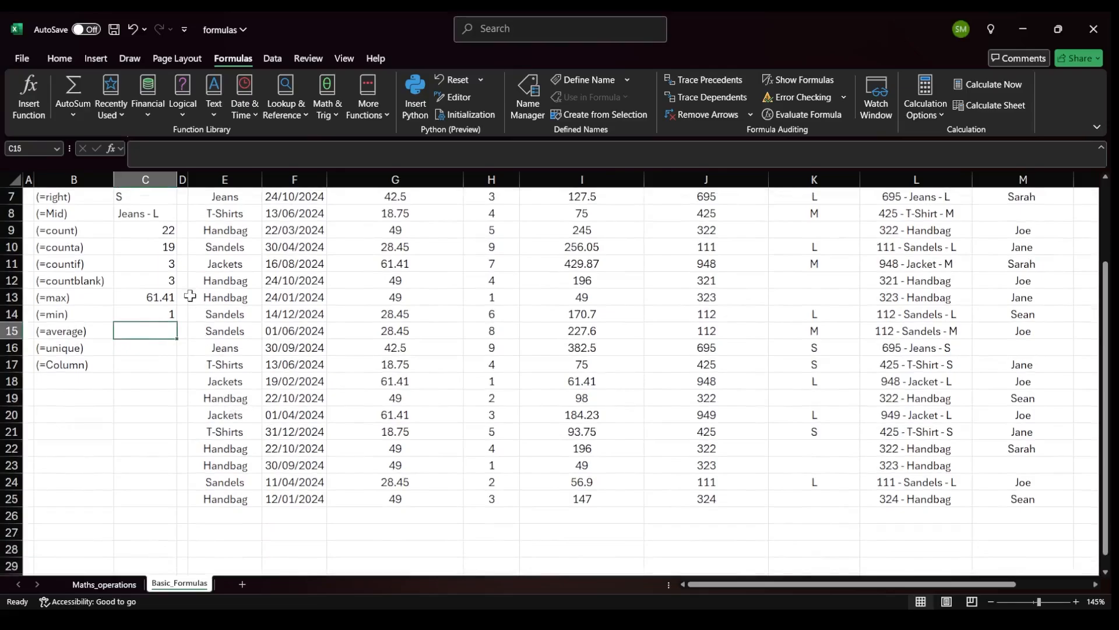
{"action": "type", "text": "=averag"}
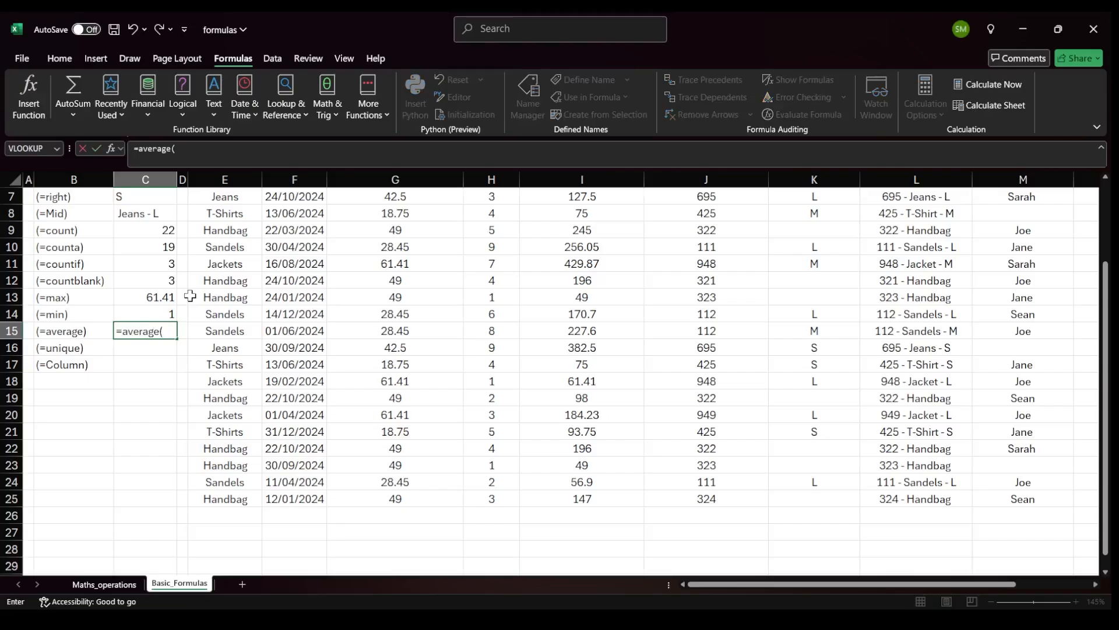
{"action": "type", "text": "e("}
{"action": "scroll", "coordinate": [190, 296], "scroll_direction": "up", "scroll_amount": 2}
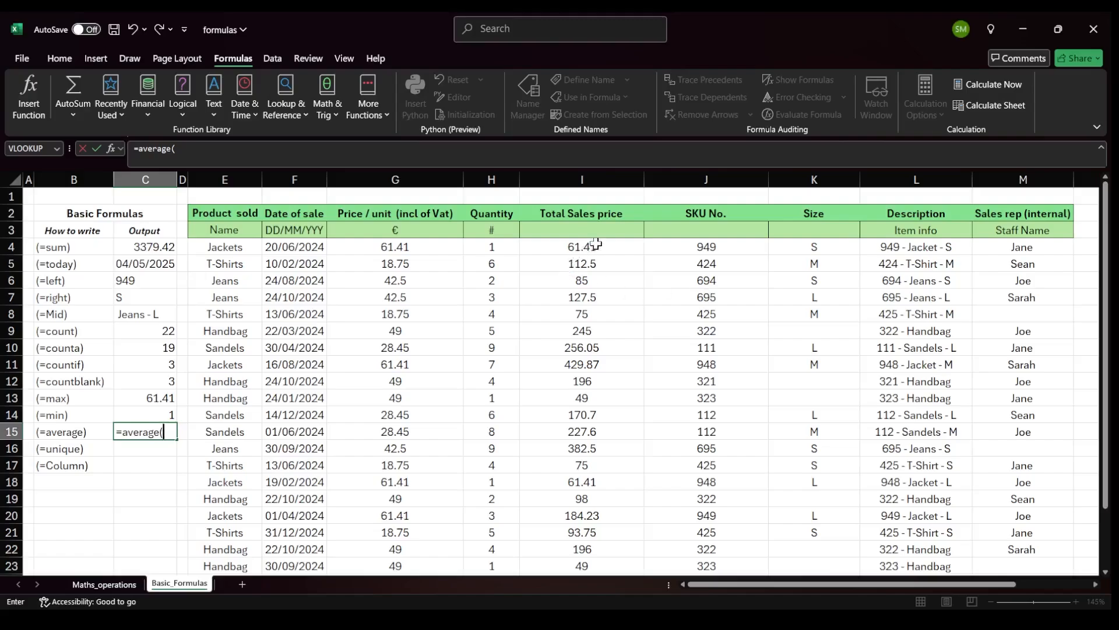
{"action": "left_click_drag", "start_coordinate": [595, 243], "coordinate": [579, 528]}
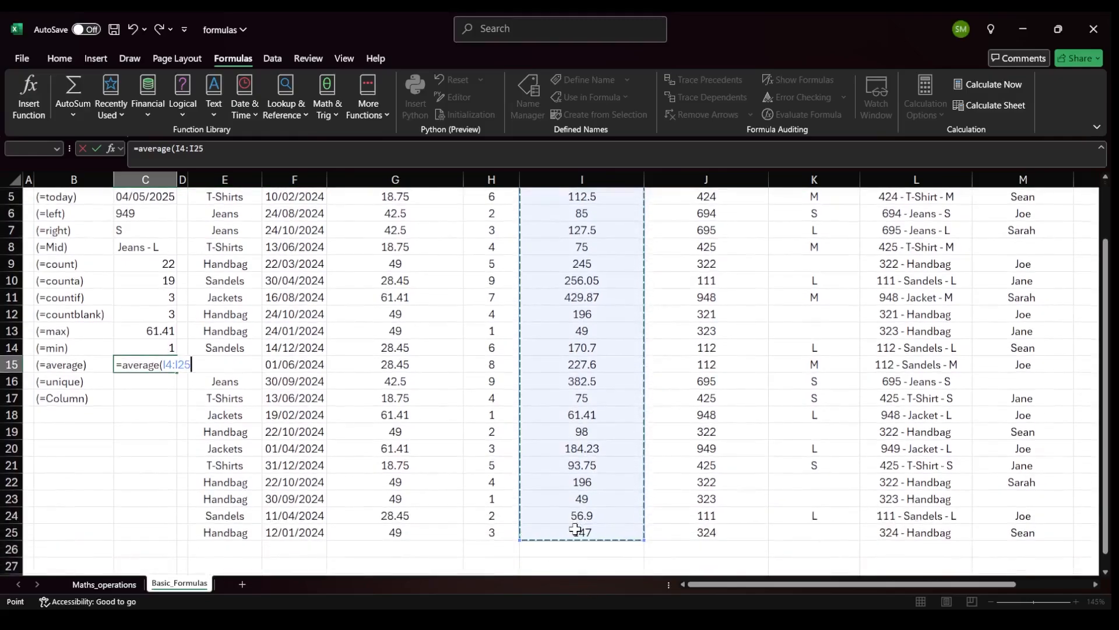
{"action": "scroll", "coordinate": [425, 494], "scroll_direction": "up", "scroll_amount": 2}
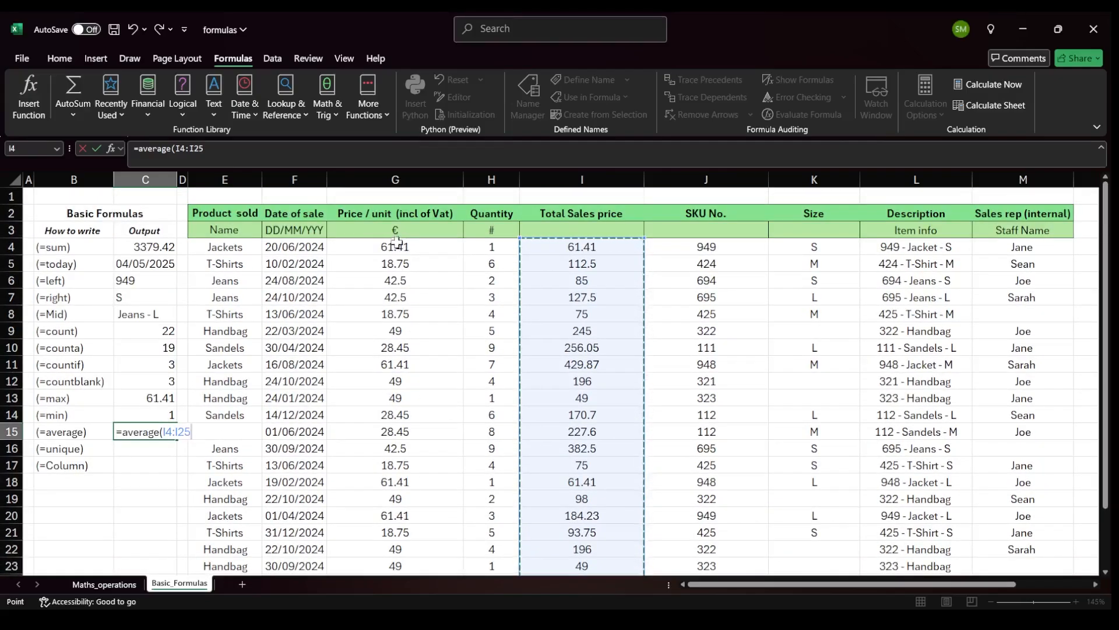
{"action": "left_click_drag", "start_coordinate": [399, 247], "coordinate": [392, 543]}
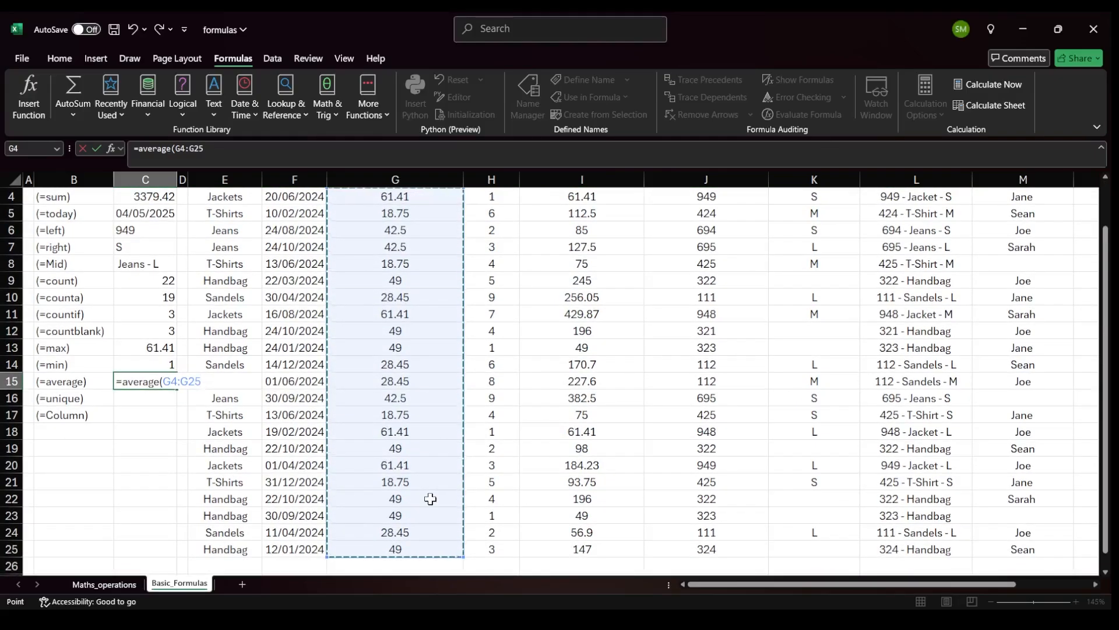
{"action": "type", "text": ")"}
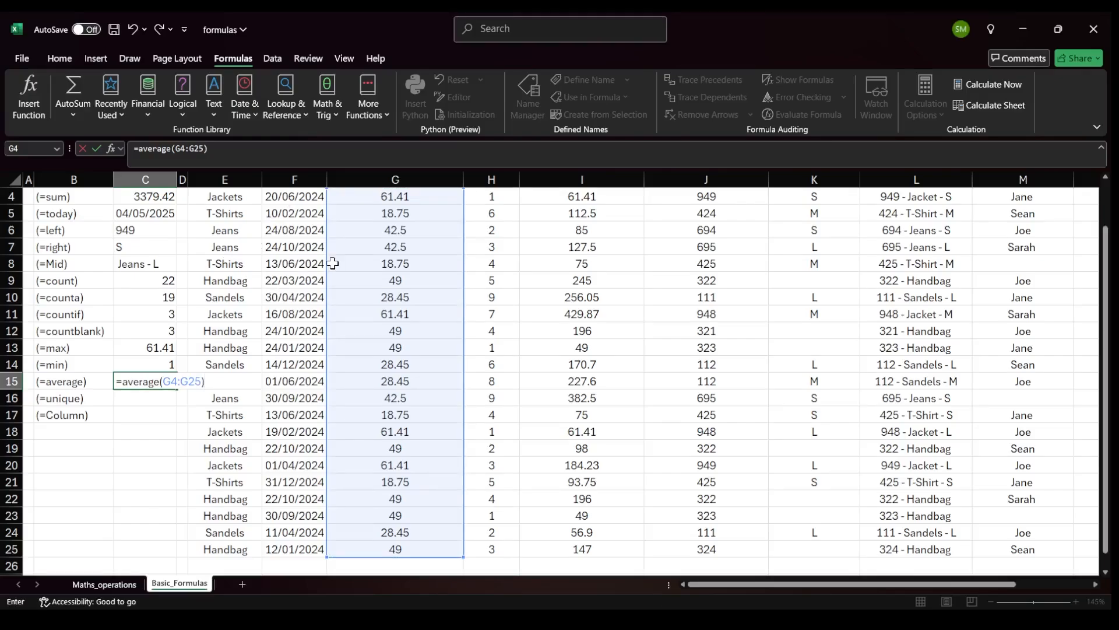
{"action": "key", "text": "Return"}
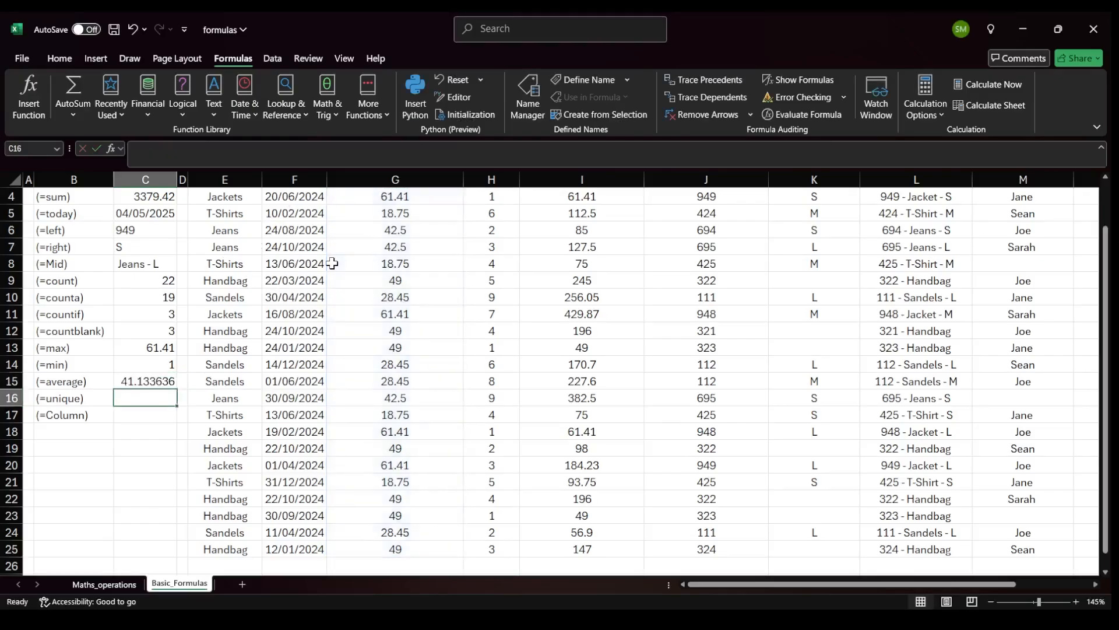
{"action": "key", "text": "Up"}
{"action": "scroll", "coordinate": [321, 252], "scroll_direction": "up", "scroll_amount": 1}
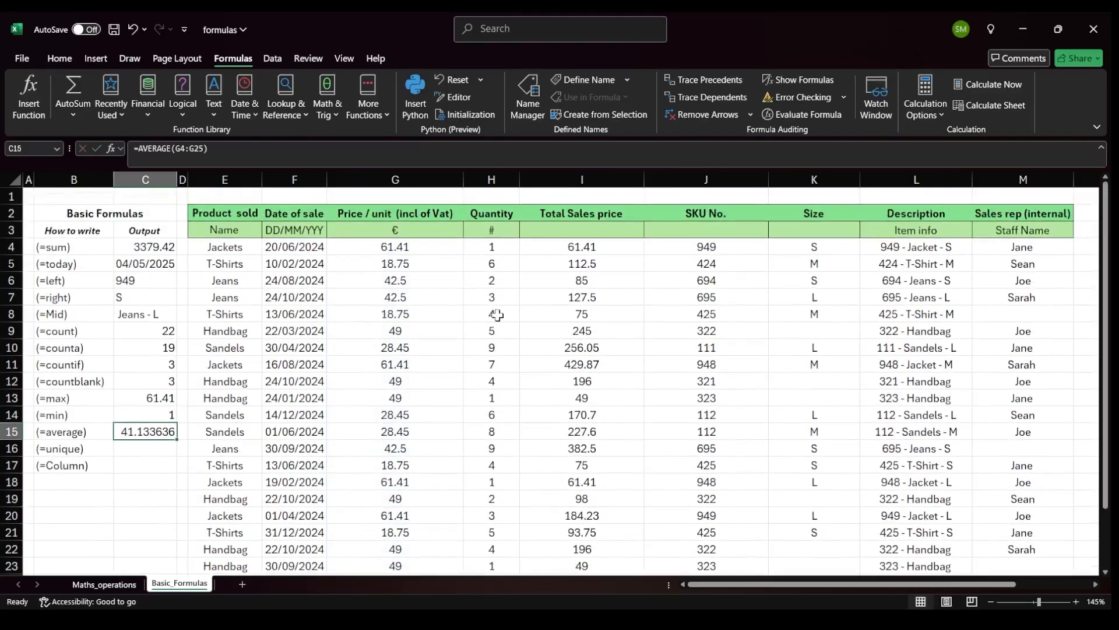
Look over the price and product columns of the sales table.
{"action": "left_click", "coordinate": [419, 309]}
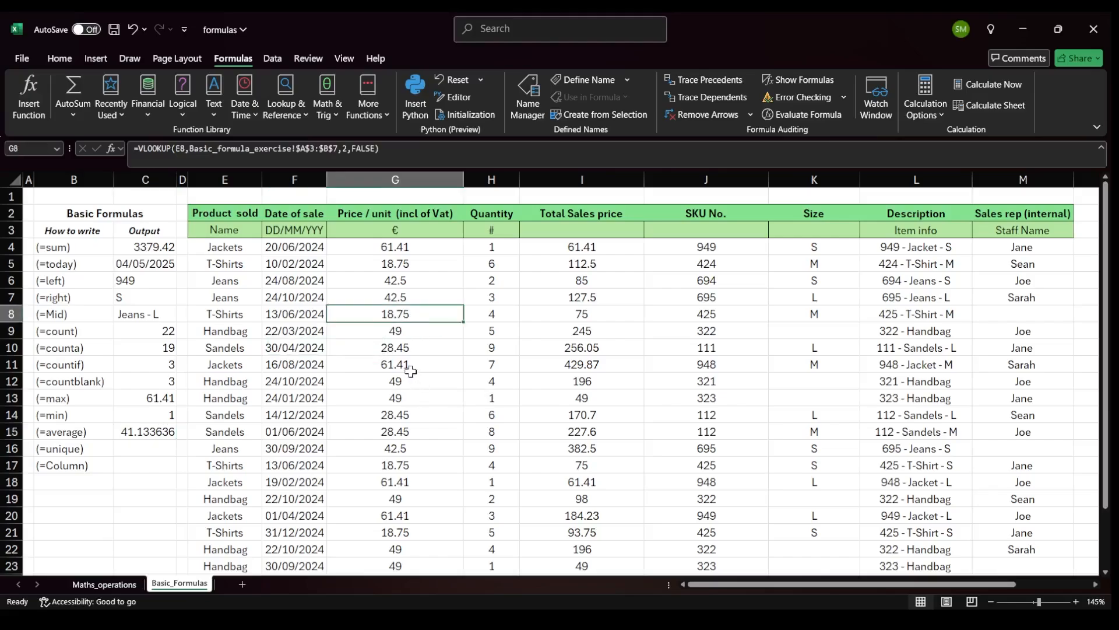
{"action": "left_click", "coordinate": [411, 371]}
{"action": "left_click", "coordinate": [138, 434]}
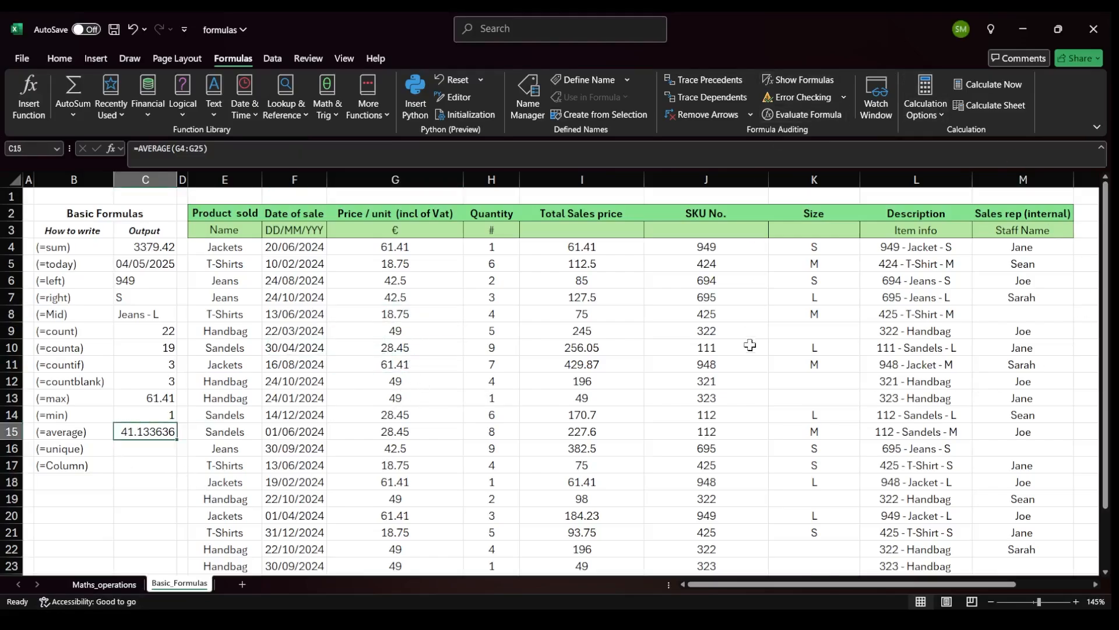
{"action": "left_click", "coordinate": [147, 452]}
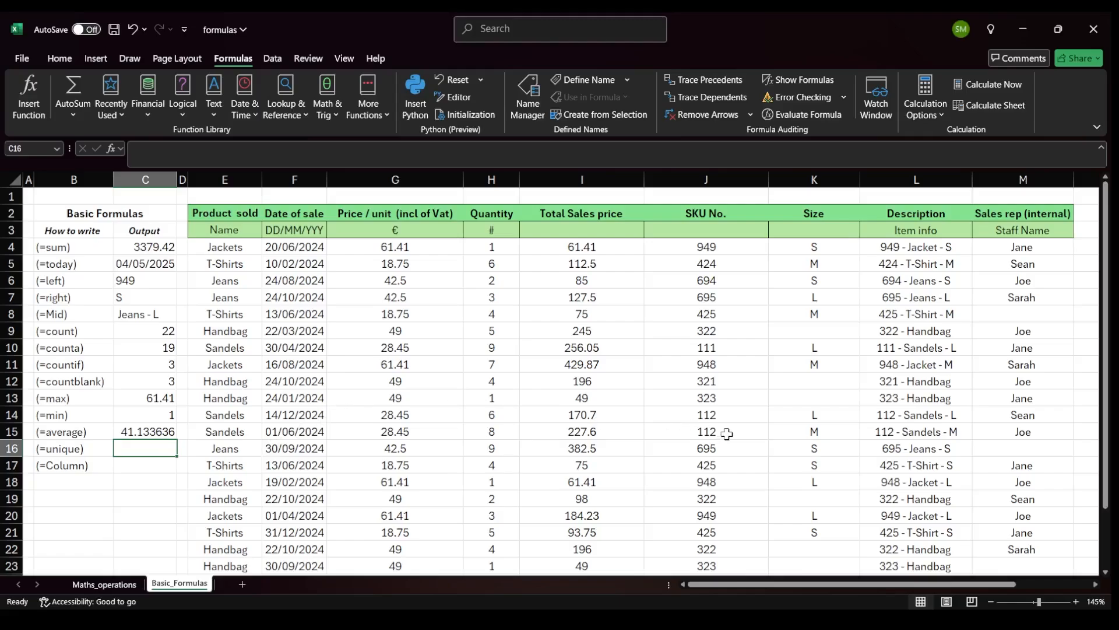
{"action": "scroll", "coordinate": [727, 433], "scroll_direction": "right", "scroll_amount": 3}
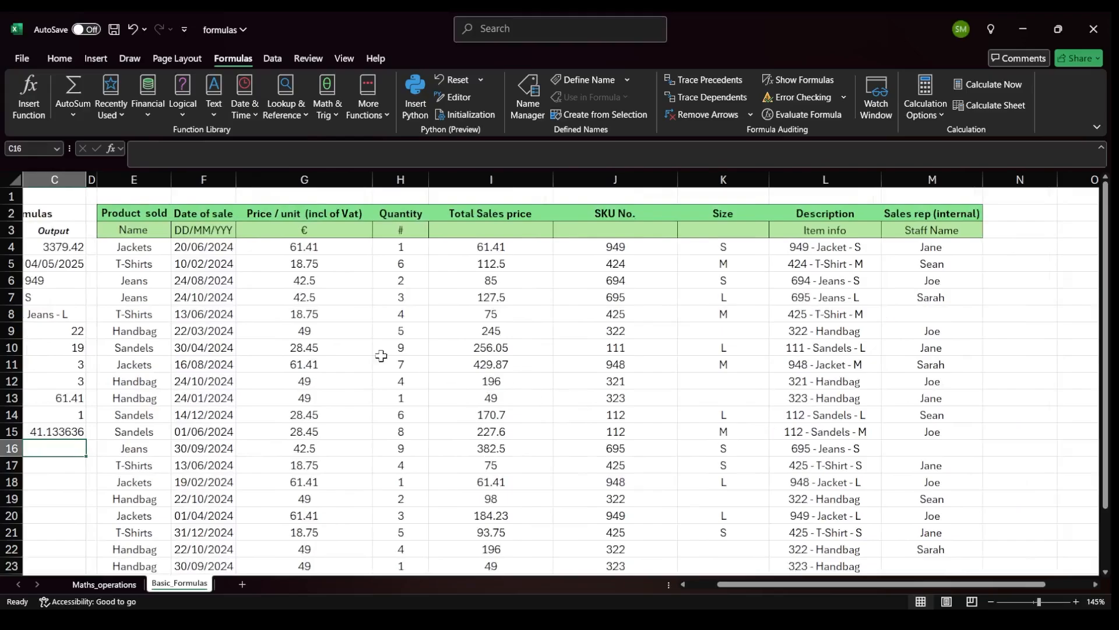
{"action": "scroll", "coordinate": [292, 306], "scroll_direction": "down", "scroll_amount": 1}
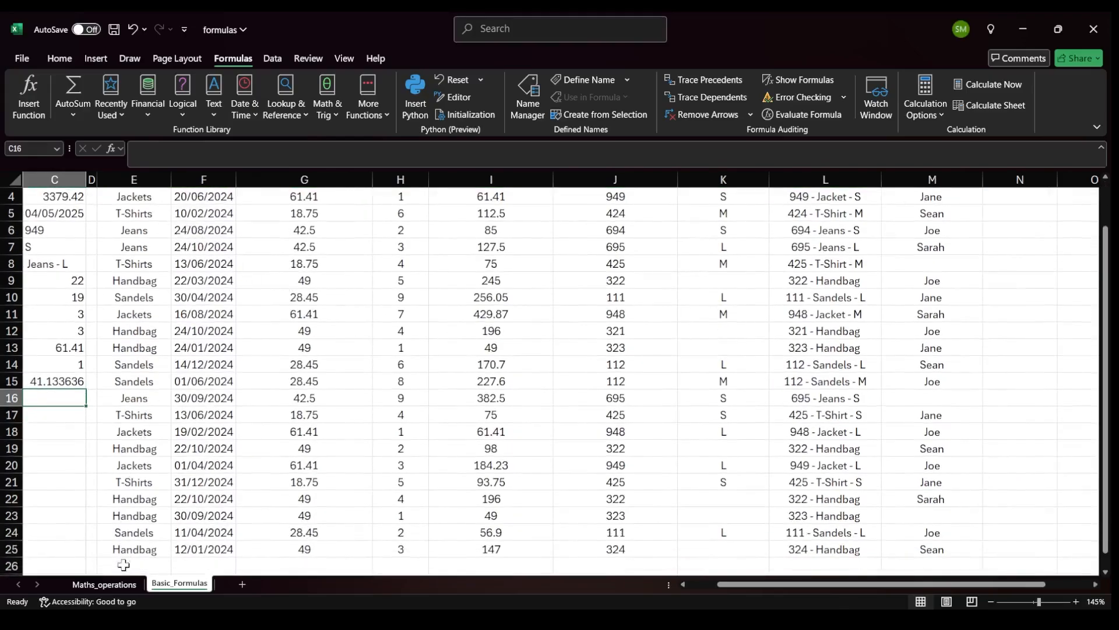
{"action": "left_click_drag", "start_coordinate": [133, 548], "coordinate": [146, 414]}
{"action": "scroll", "coordinate": [139, 350], "scroll_direction": "up", "scroll_amount": 1}
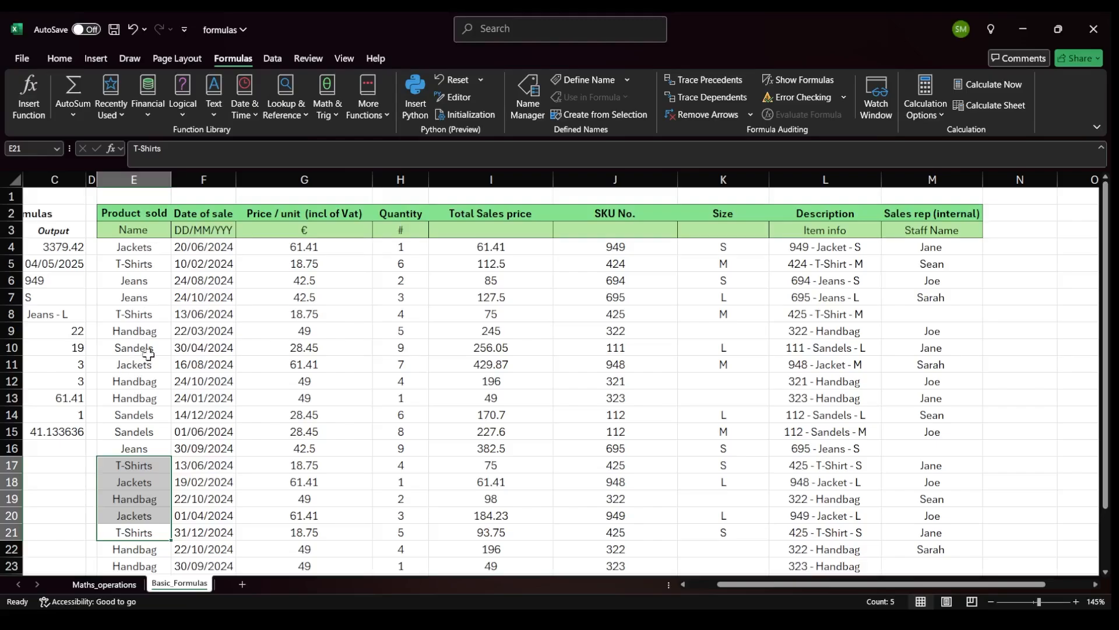
Try to enter a UNIQUE formula in cell N4 beside the table.
{"action": "left_click", "coordinate": [1030, 245]}
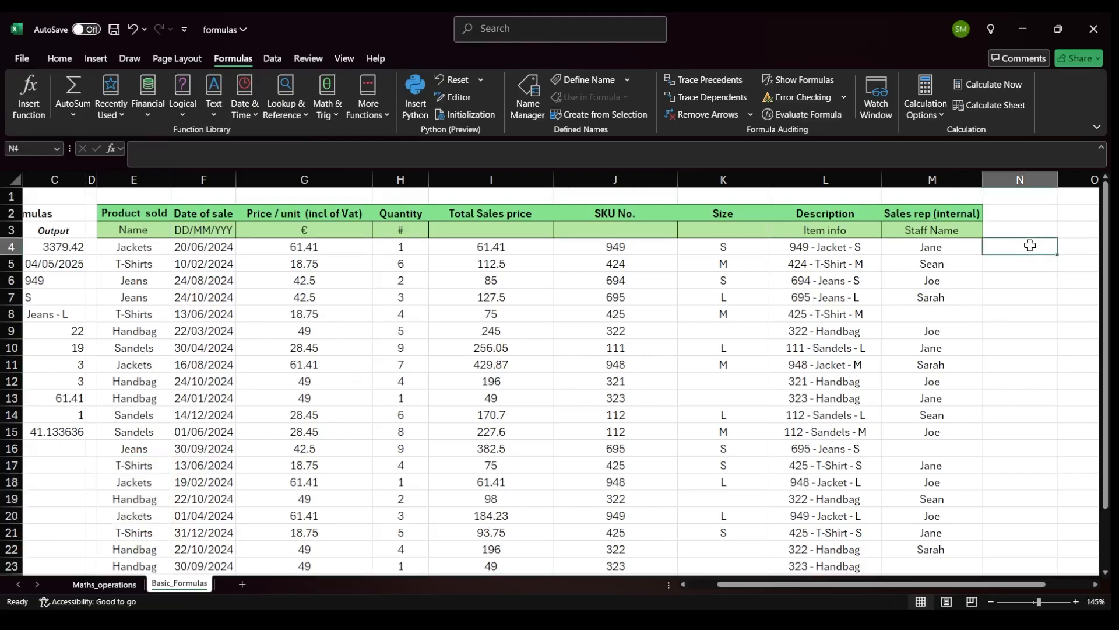
{"action": "type", "text": "="}
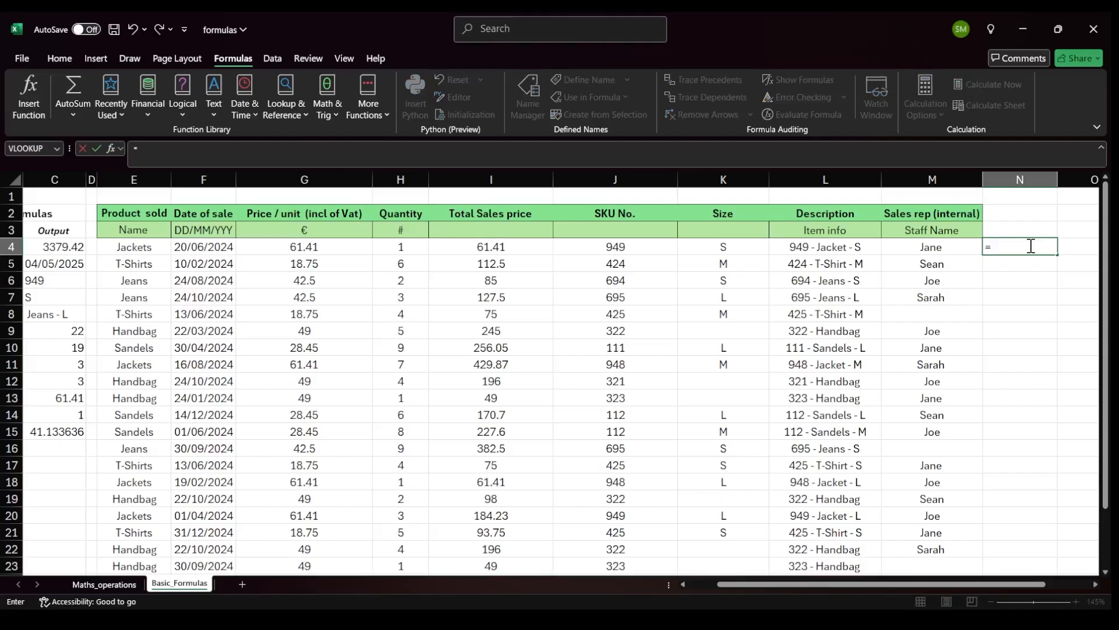
{"action": "type", "text": "un"}
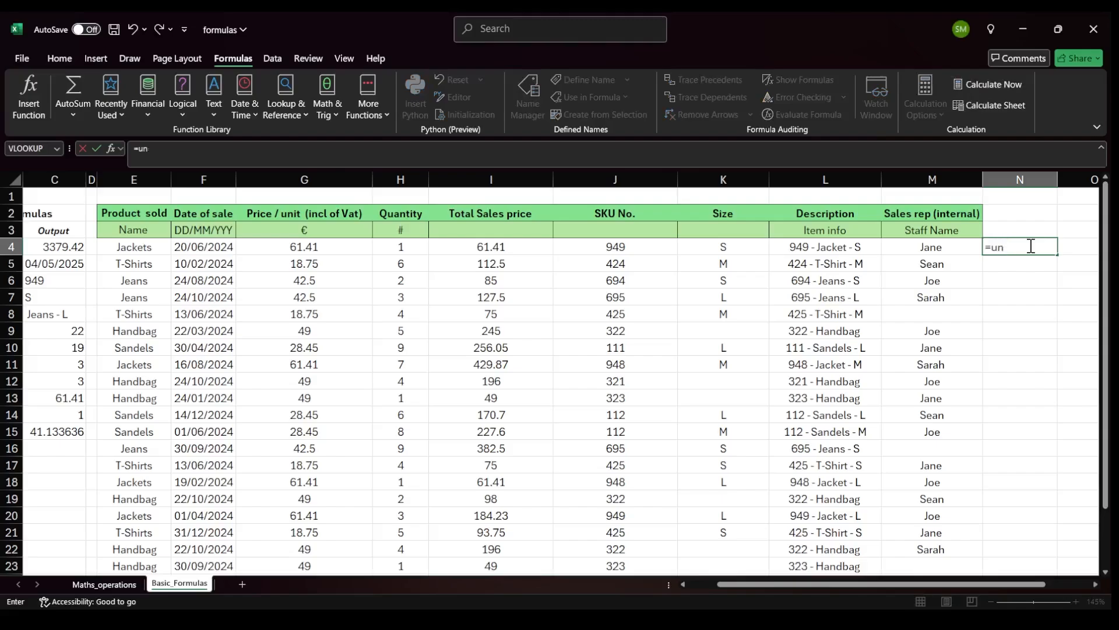
{"action": "type", "text": "i"}
{"action": "key", "text": "Tab"}
{"action": "key", "text": "BackSpace"}
{"action": "key", "text": "BackSpace"}
{"action": "key", "text": "BackSpace"}
{"action": "key", "text": "BackSpace"}
{"action": "key", "text": "BackSpace"}
{"action": "type", "text": "q"}
{"action": "key", "text": "ctrl+Return"}
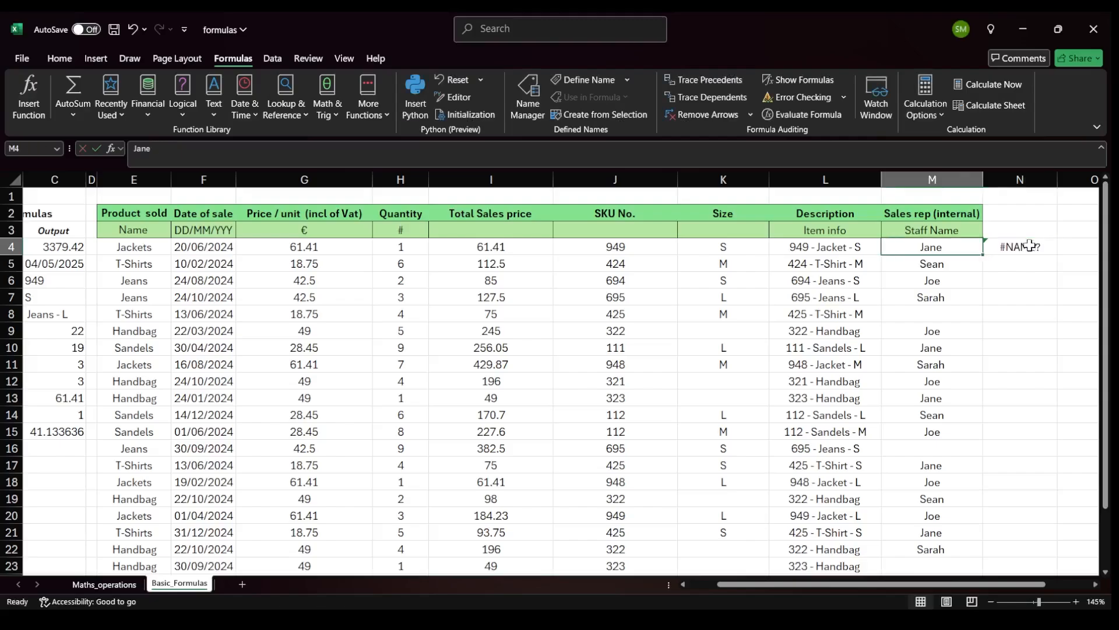
Enter =UNIQUE(E4:E25) in cell N4 to list each distinct product name.
{"action": "type", "text": "=un"}
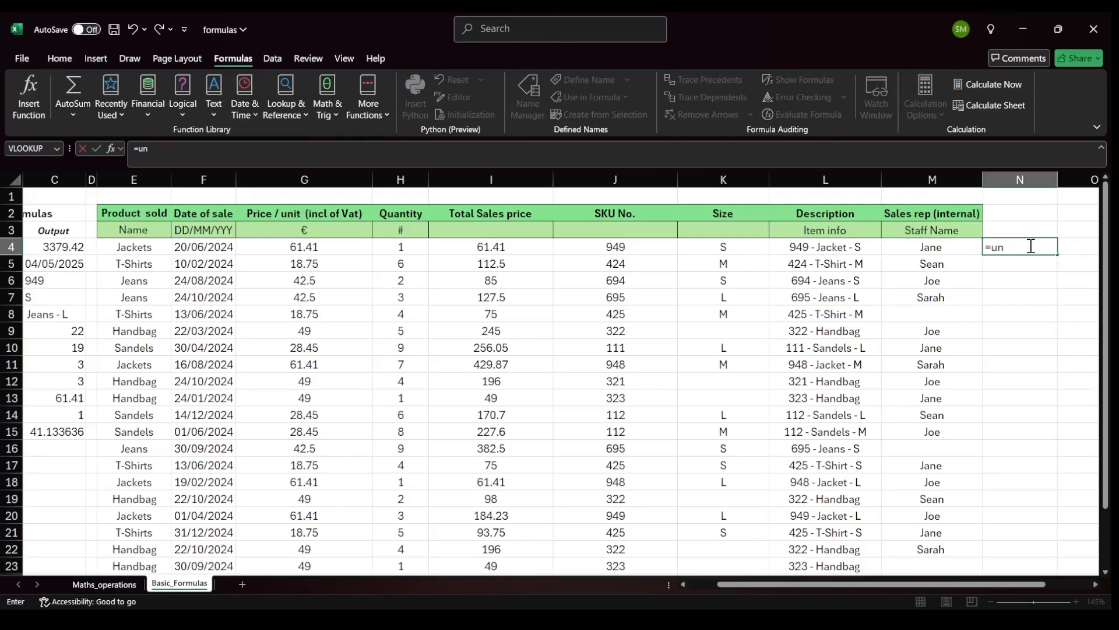
{"action": "key", "text": "Tab"}
{"action": "key", "text": "Left"}
{"action": "key", "text": "Left"}
{"action": "key", "text": "Left"}
{"action": "key", "text": "Left"}
{"action": "key", "text": "Left"}
{"action": "key", "text": "Left"}
{"action": "key", "text": "Left"}
{"action": "key", "text": "Left"}
{"action": "key", "text": "Left"}
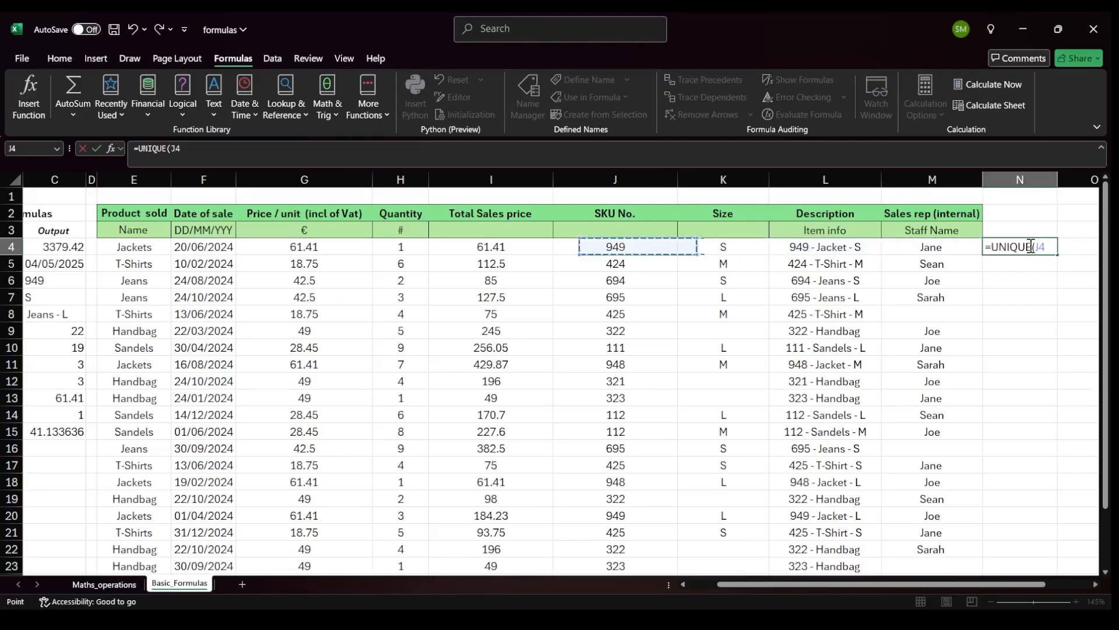
{"action": "key", "text": "shift+Down"}
{"action": "key", "text": "shift+Down"}
{"action": "key", "text": "shift+Down"}
{"action": "key", "text": "shift+Down"}
{"action": "key", "text": "shift+Down"}
{"action": "key", "text": "shift+Down"}
{"action": "key", "text": "shift+Down"}
{"action": "key", "text": "shift+Down"}
{"action": "key", "text": "shift+Down"}
{"action": "key", "text": "shift+Down"}
{"action": "key", "text": "shift+Down"}
{"action": "key", "text": "shift+Down"}
{"action": "key", "text": "shift+Down"}
{"action": "key", "text": "shift+Down"}
{"action": "key", "text": "shift+Down"}
{"action": "key", "text": "shift+Down"}
{"action": "key", "text": "shift+Down"}
{"action": "key", "text": "shift+Down"}
{"action": "key", "text": "shift+Down"}
{"action": "key", "text": "shift+Down"}
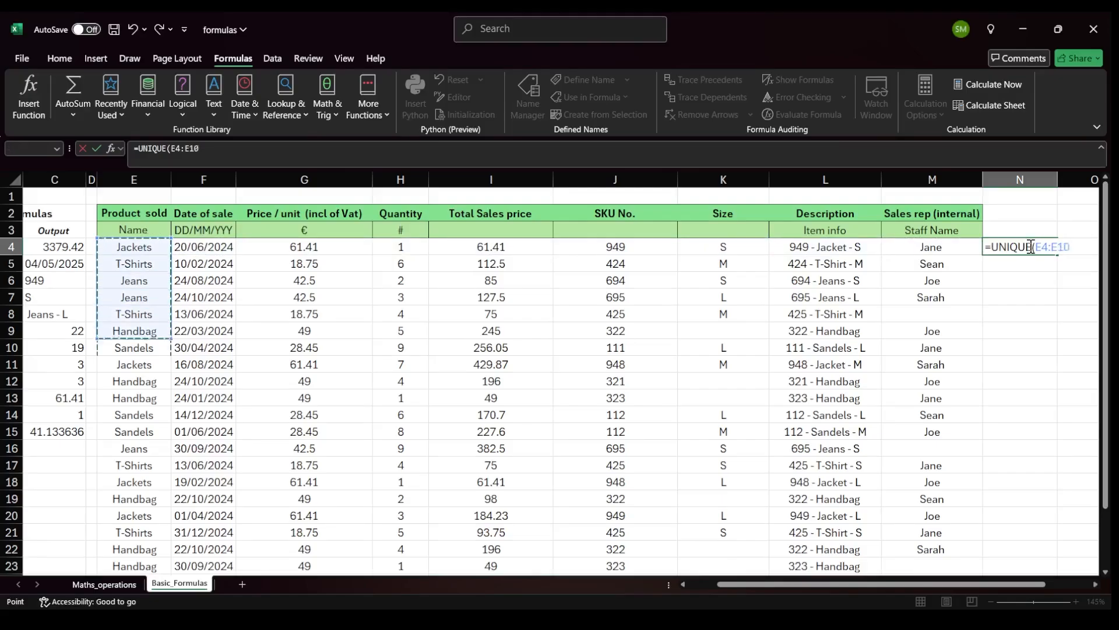
{"action": "key", "text": "shift+Up"}
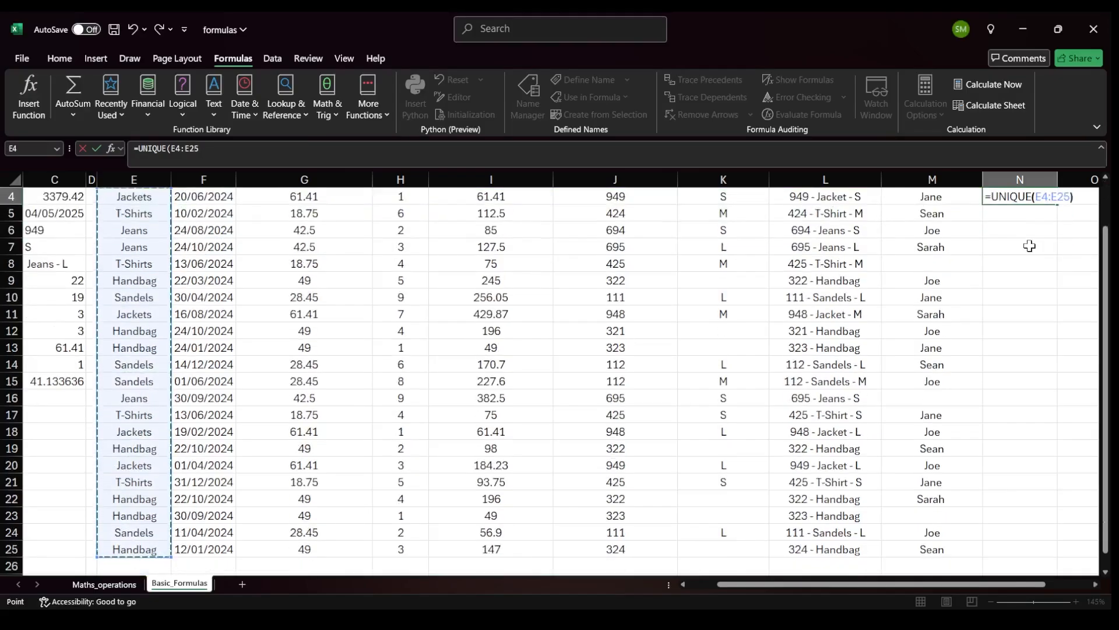
{"action": "type", "text": ")"}
{"action": "key", "text": "Return"}
Compare the spilled unique product list with the product names in the table.
{"action": "scroll", "coordinate": [1053, 23], "scroll_direction": "up", "scroll_amount": 3}
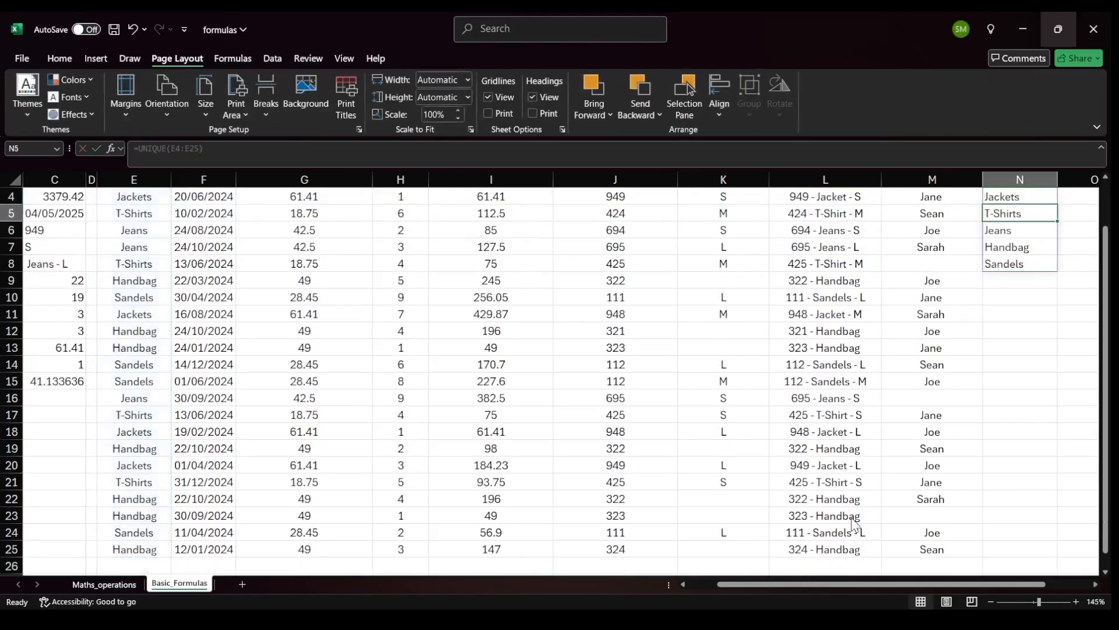
{"action": "scroll", "coordinate": [1016, 392], "scroll_direction": "up", "scroll_amount": 1}
{"action": "left_click", "coordinate": [1018, 247]}
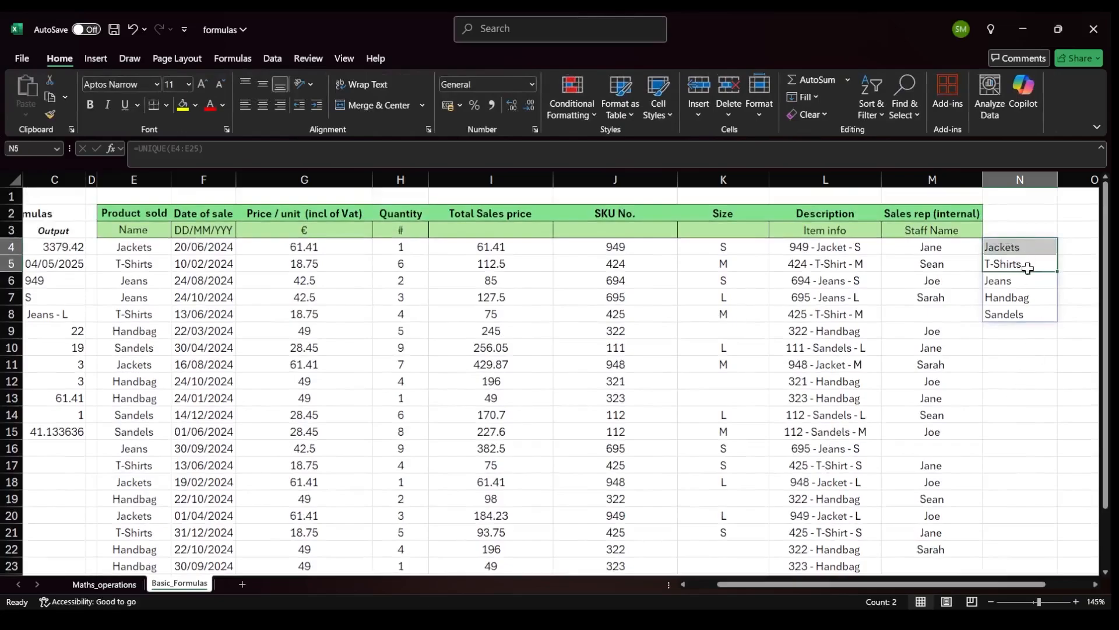
{"action": "left_click", "coordinate": [1019, 265]}
{"action": "left_click", "coordinate": [1019, 282]}
{"action": "left_click", "coordinate": [1017, 298]}
{"action": "left_click", "coordinate": [1014, 314]}
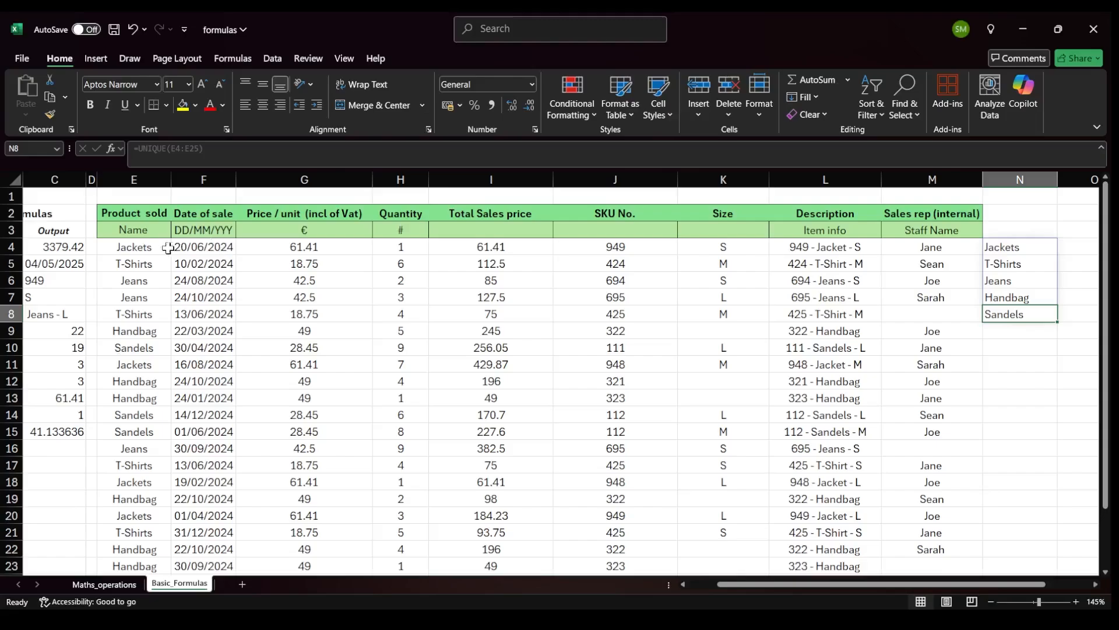
{"action": "left_click_drag", "start_coordinate": [165, 247], "coordinate": [137, 312]}
{"action": "left_click_drag", "start_coordinate": [1014, 245], "coordinate": [1015, 315]}
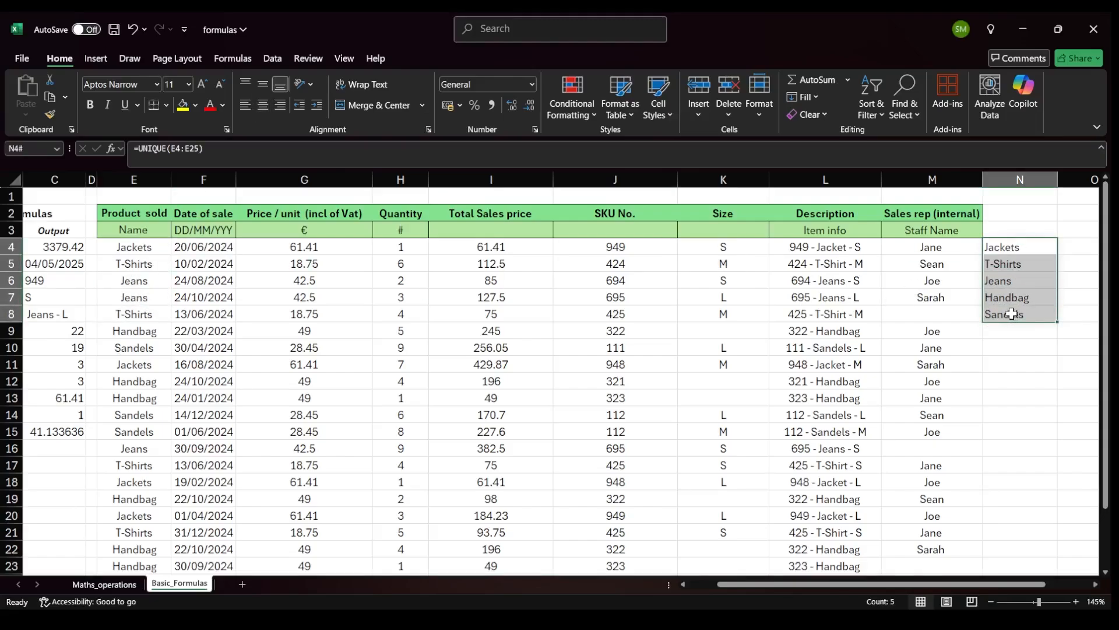
{"action": "scroll", "coordinate": [820, 352], "scroll_direction": "left", "scroll_amount": 2}
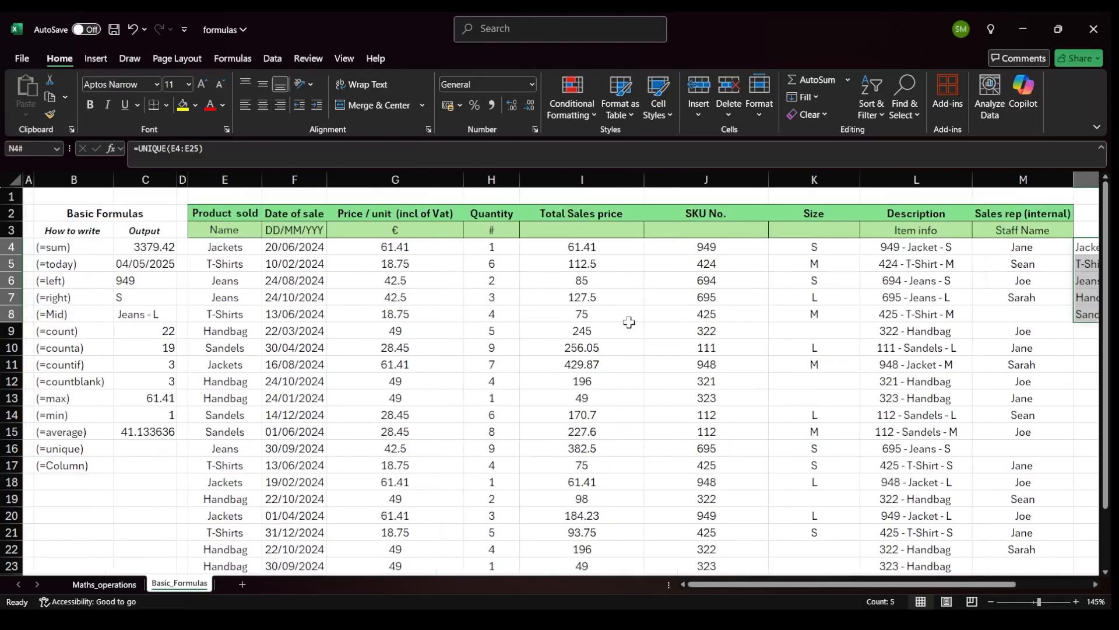
Move across the worksheet columns to the right of the table from the (=Column) row.
{"action": "left_click", "coordinate": [152, 466]}
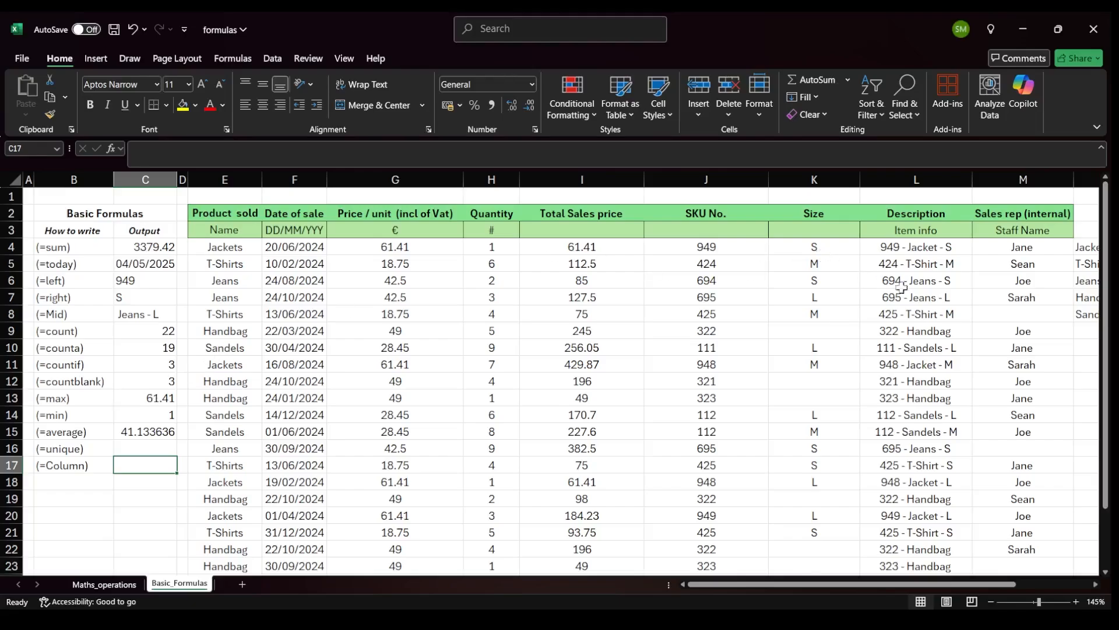
{"action": "left_click", "coordinate": [934, 296]}
{"action": "key", "text": "Right"}
{"action": "key", "text": "Right"}
{"action": "key", "text": "Right"}
{"action": "key", "text": "Right"}
{"action": "key", "text": "Right"}
{"action": "key", "text": "Right"}
{"action": "key", "text": "Right"}
{"action": "key", "text": "Right"}
{"action": "key", "text": "Right"}
{"action": "key", "text": "Right"}
{"action": "key", "text": "Right"}
{"action": "key", "text": "Right"}
{"action": "key", "text": "Right"}
{"action": "key", "text": "Right"}
{"action": "key", "text": "Right"}
{"action": "key", "text": "Right"}
{"action": "key", "text": "Right"}
{"action": "key", "text": "Right"}
{"action": "key", "text": "Right"}
{"action": "key", "text": "Right"}
{"action": "key", "text": "Right"}
{"action": "key", "text": "Right"}
{"action": "key", "text": "Right"}
{"action": "key", "text": "Right"}
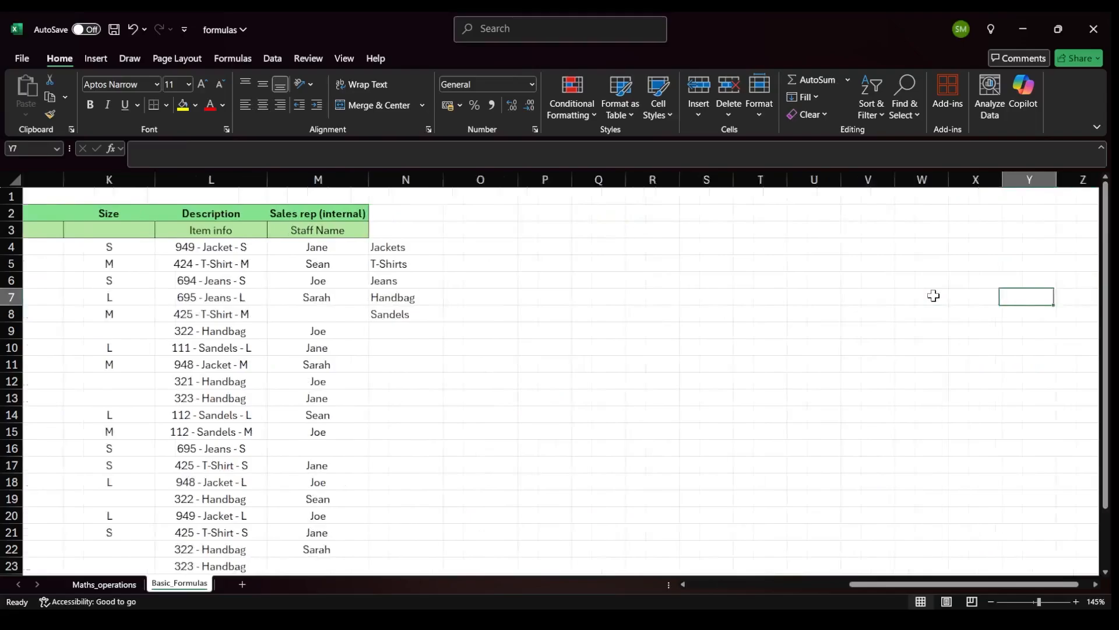
{"action": "key", "text": "Right"}
{"action": "key", "text": "Right"}
{"action": "key", "text": "Right"}
{"action": "key", "text": "Right"}
{"action": "key", "text": "Right"}
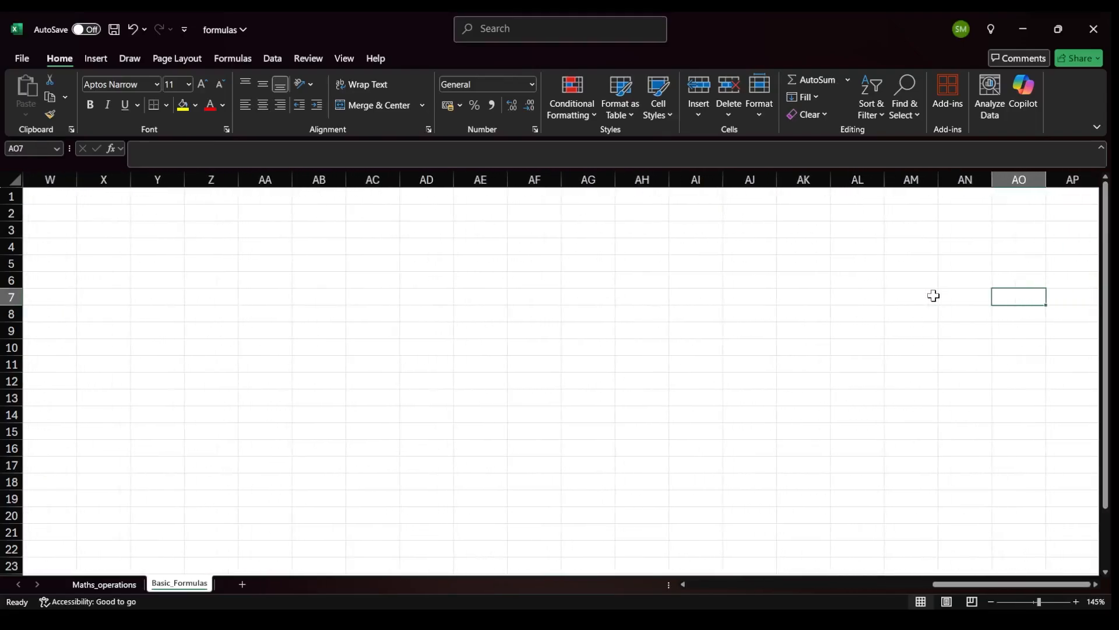
{"action": "key", "text": "Left"}
{"action": "key", "text": "Left"}
{"action": "key", "text": "Left"}
{"action": "key", "text": "Left"}
{"action": "key", "text": "Left"}
{"action": "key", "text": "Left"}
{"action": "key", "text": "Left"}
{"action": "key", "text": "Left"}
{"action": "key", "text": "Left"}
{"action": "key", "text": "Left"}
{"action": "key", "text": "Left"}
{"action": "key", "text": "Left"}
{"action": "key", "text": "Left"}
{"action": "key", "text": "Left"}
{"action": "key", "text": "Left"}
{"action": "key", "text": "Left"}
{"action": "key", "text": "Left"}
{"action": "key", "text": "Left"}
{"action": "key", "text": "Left"}
{"action": "key", "text": "Left"}
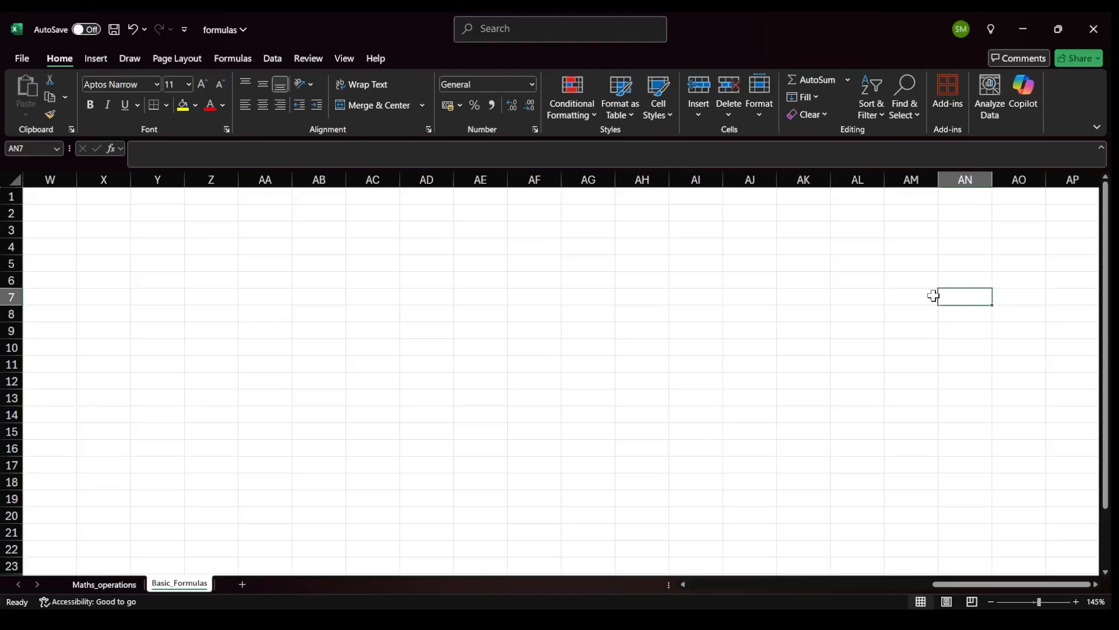
Enter =COLUMN(AB11) in cell C17 beside the (=Column) label to return that column's number.
{"action": "key", "text": "Left"}
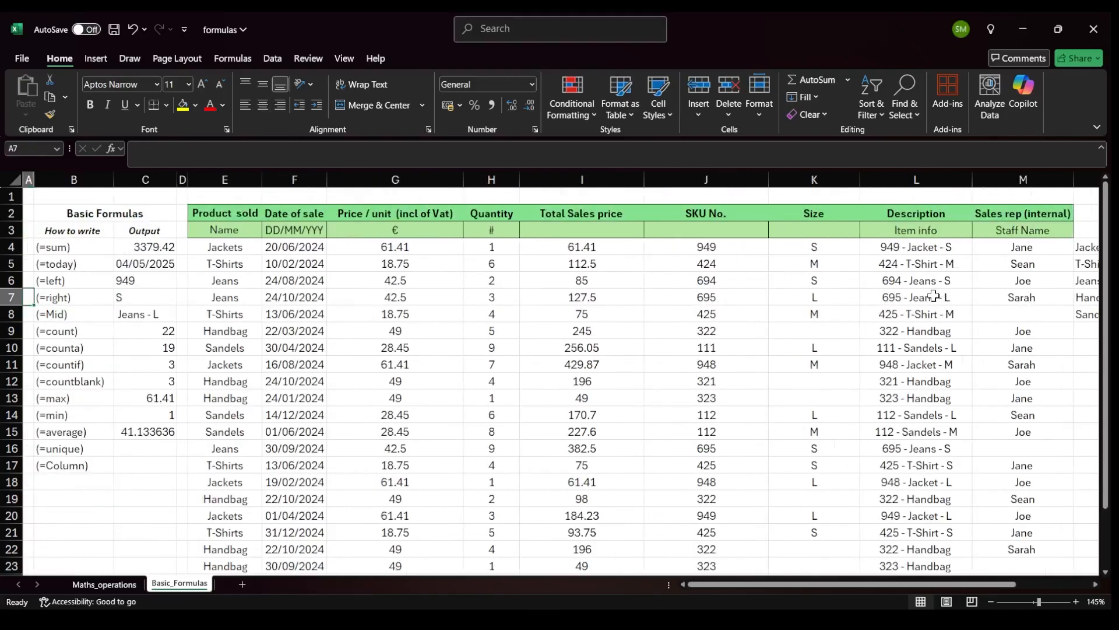
{"action": "key", "text": "Down"}
{"action": "key", "text": "Down"}
{"action": "key", "text": "Down"}
{"action": "key", "text": "Down"}
{"action": "key", "text": "Down"}
{"action": "key", "text": "Down"}
{"action": "key", "text": "Down"}
{"action": "key", "text": "Down"}
{"action": "key", "text": "Left"}
{"action": "key", "text": "Right"}
{"action": "key", "text": "Down"}
{"action": "key", "text": "Down"}
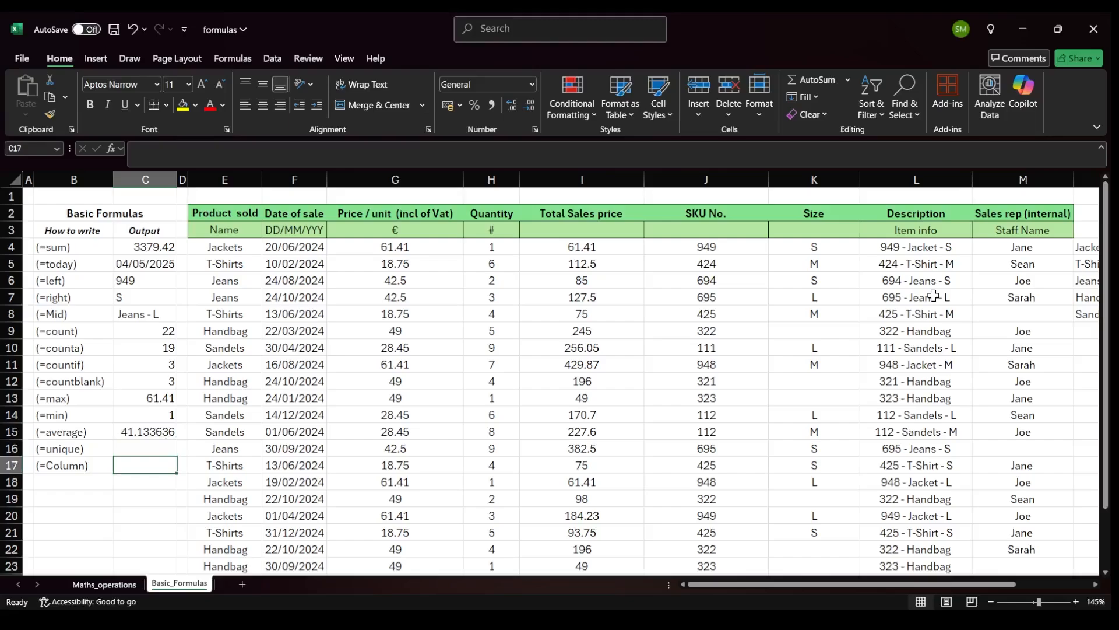
{"action": "type", "text": "=column"}
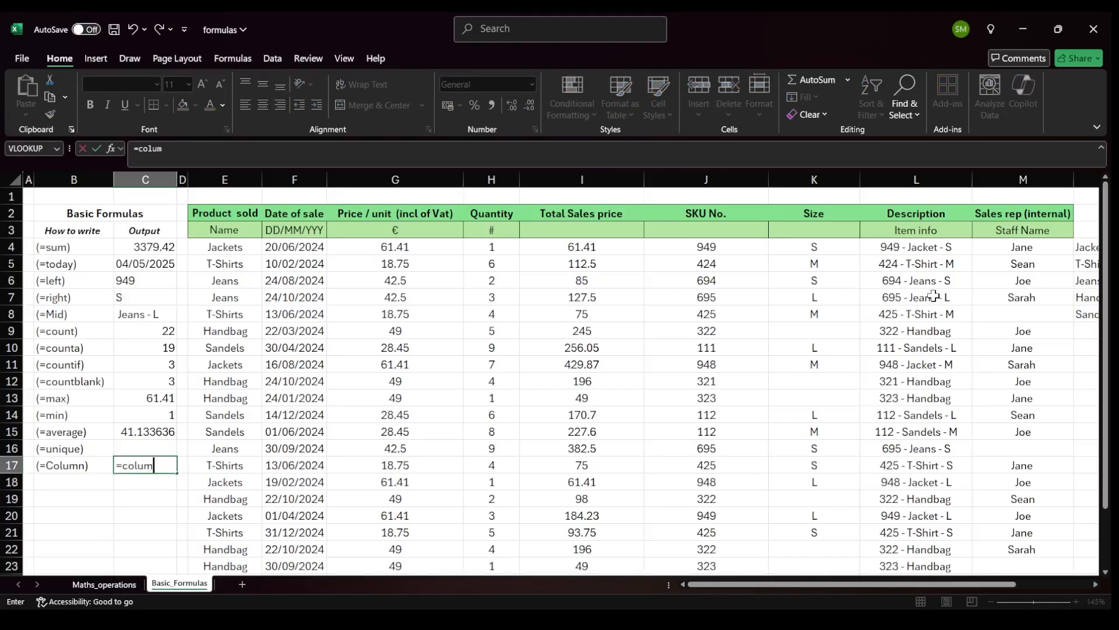
{"action": "key", "text": "Tab"}
{"action": "type", "text": "AB11"}
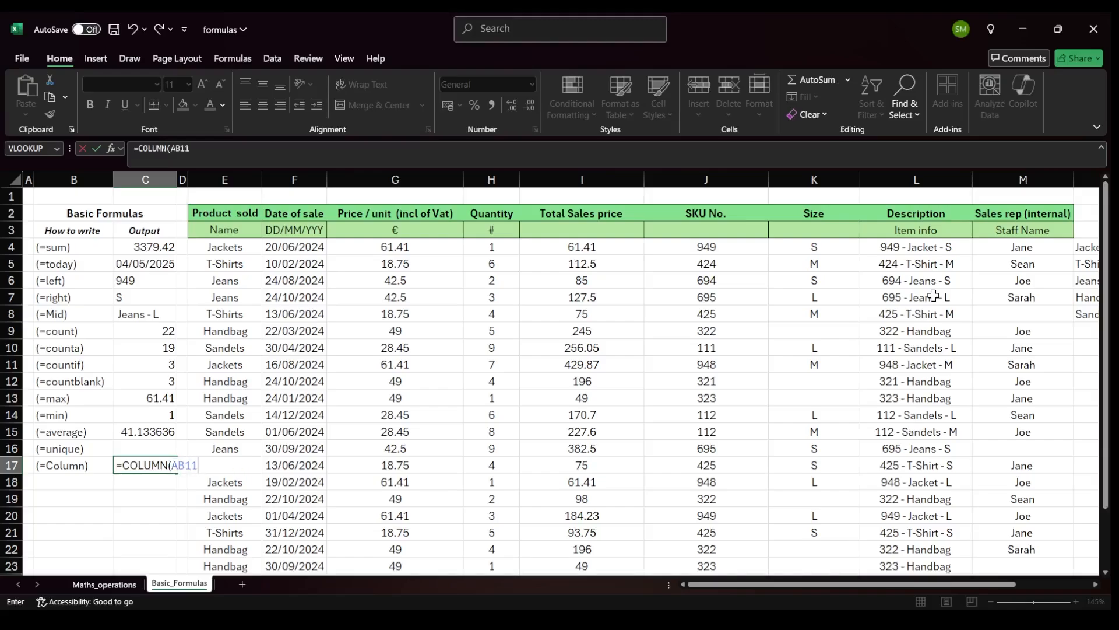
{"action": "type", "text": ")"}
{"action": "key", "text": "Return"}
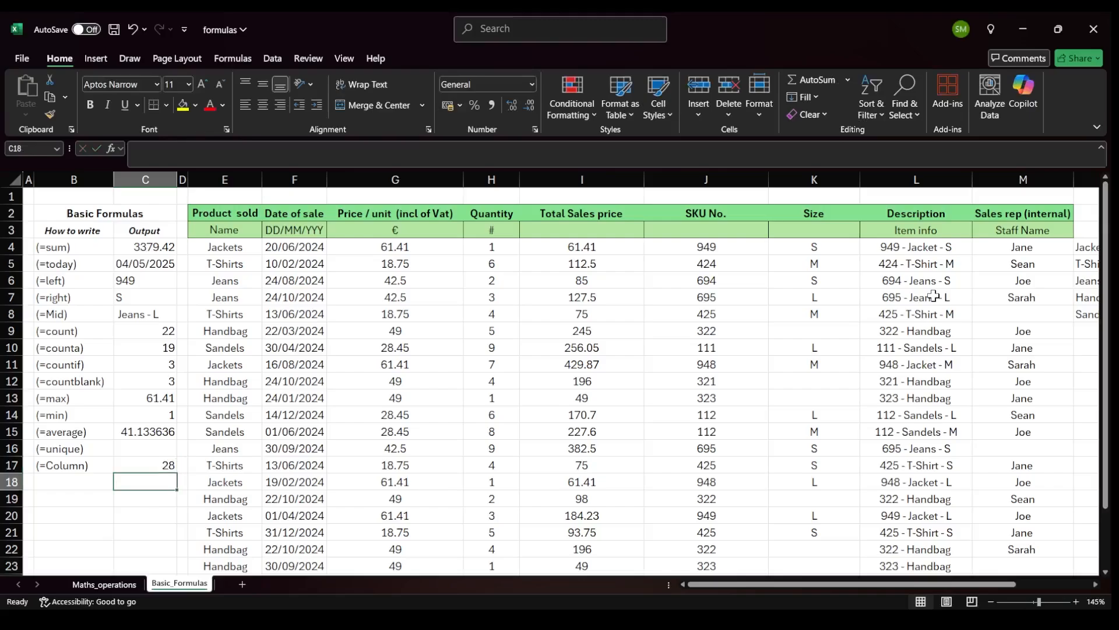
Review the COLUMN formula in C17 and move across the worksheet columns toward column X to compare column positions.
{"action": "key", "text": "Up"}
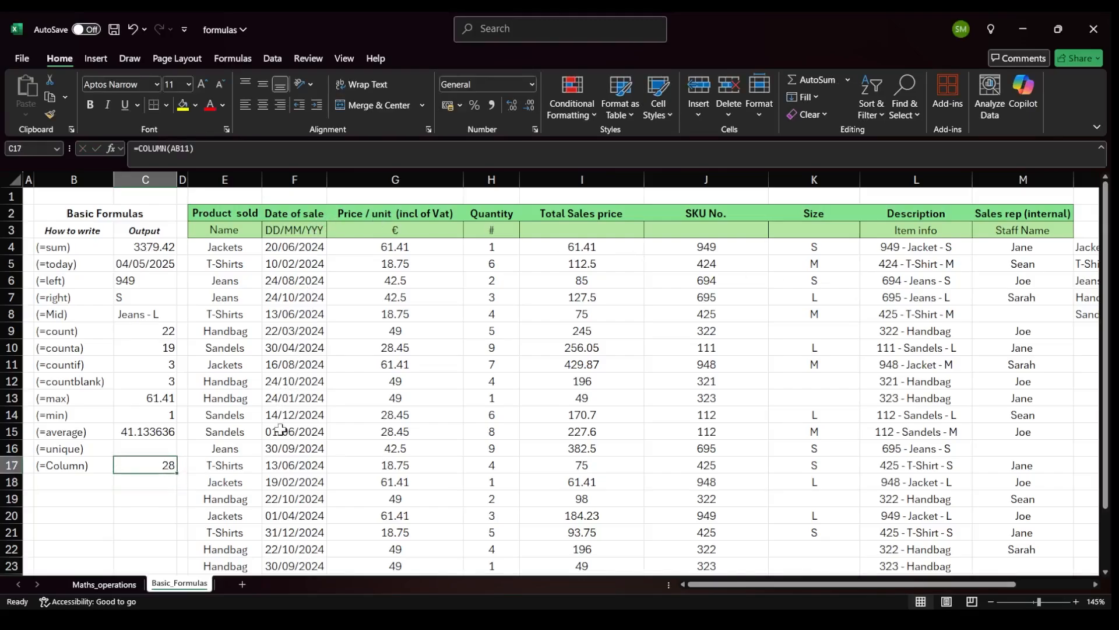
{"action": "left_click", "coordinate": [256, 415]}
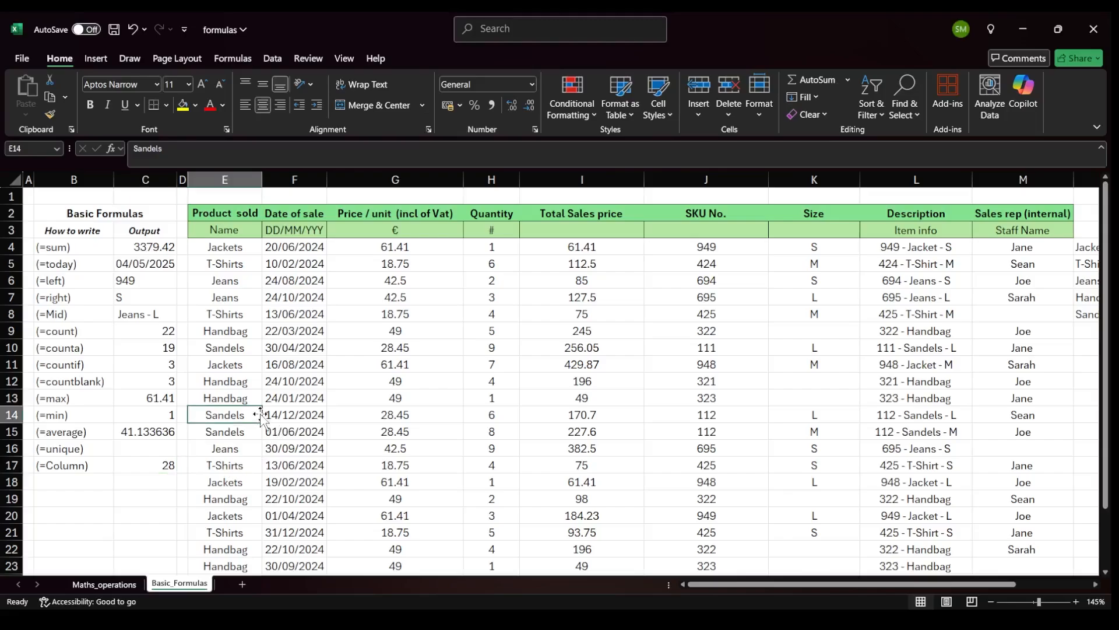
{"action": "key", "text": "Right"}
{"action": "key", "text": "Right"}
{"action": "key", "text": "Right"}
{"action": "key", "text": "Right"}
{"action": "key", "text": "Right"}
{"action": "key", "text": "Right"}
{"action": "key", "text": "Right"}
{"action": "key", "text": "Right"}
{"action": "key", "text": "Right"}
{"action": "key", "text": "Right"}
{"action": "key", "text": "Right"}
{"action": "key", "text": "Right"}
{"action": "key", "text": "Right"}
{"action": "key", "text": "Right"}
{"action": "key", "text": "Right"}
{"action": "key", "text": "Right"}
{"action": "key", "text": "Right"}
{"action": "key", "text": "Right"}
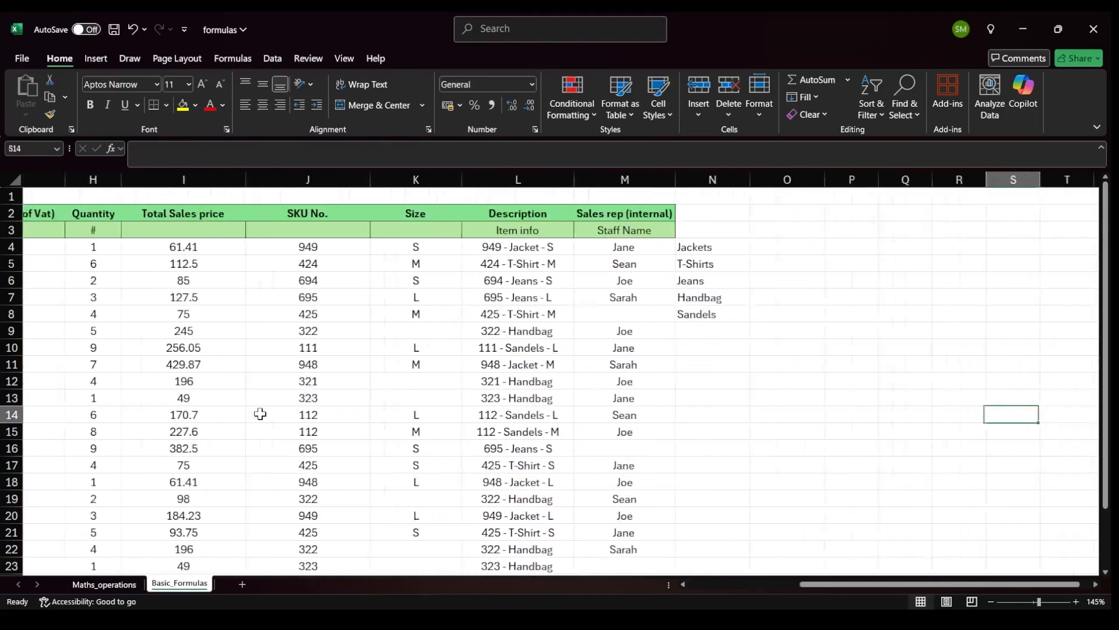
{"action": "key", "text": "Right"}
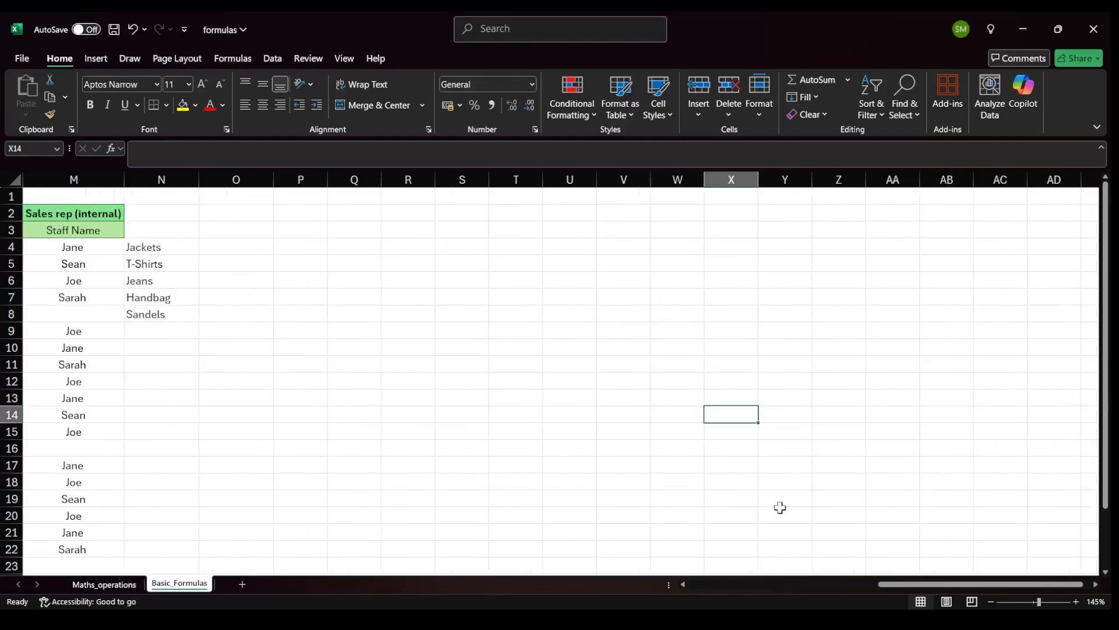
{"action": "scroll", "coordinate": [352, 550], "scroll_direction": "left", "scroll_amount": 2}
{"action": "scroll", "coordinate": [351, 549], "scroll_direction": "left", "scroll_amount": 5}
{"action": "left_click", "coordinate": [151, 466]}
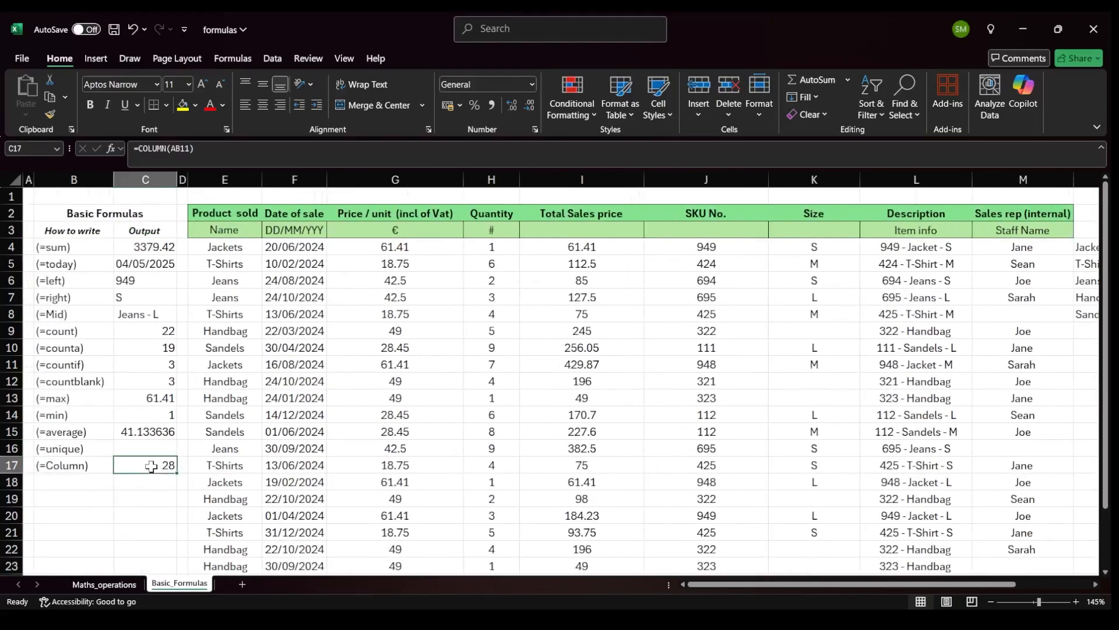